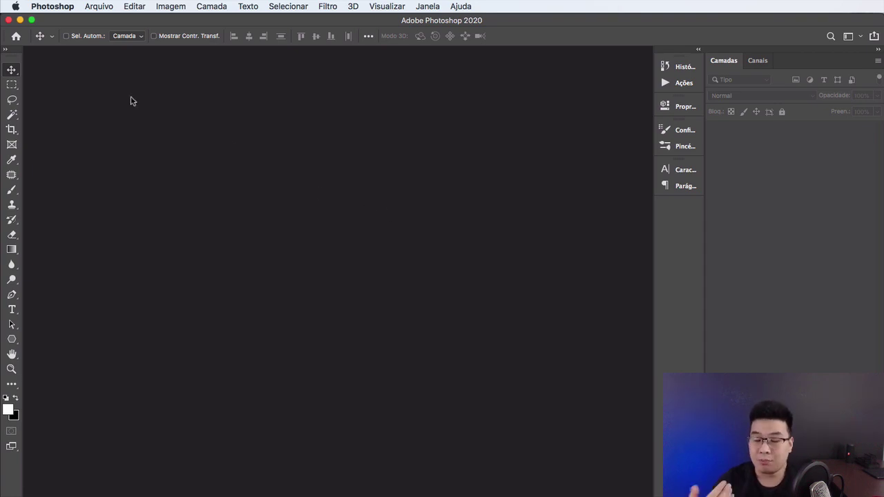
# Step: Open the Arquivo (File) menu to begin a new document
pyautogui.click(101, 12)
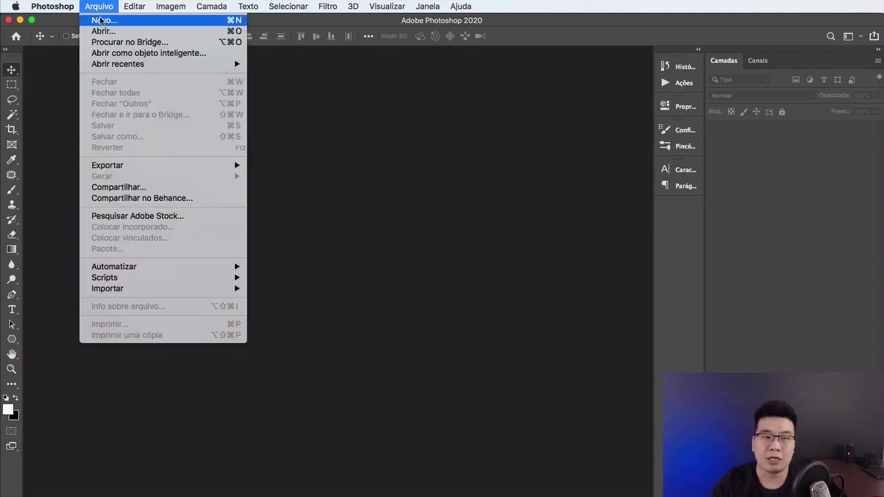
# Step: Create a new 1080 × 1350 px document at 72 ppi resolution
pyautogui.click(101, 21)
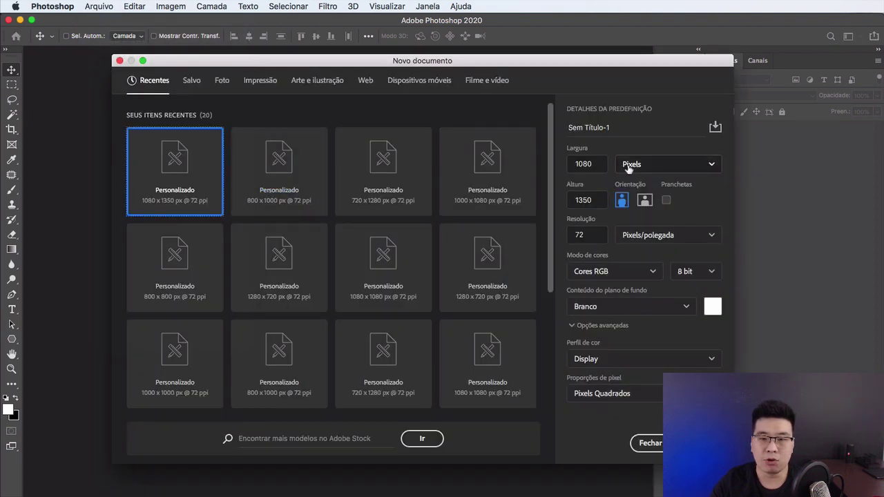
pyautogui.doubleClick(600, 162)
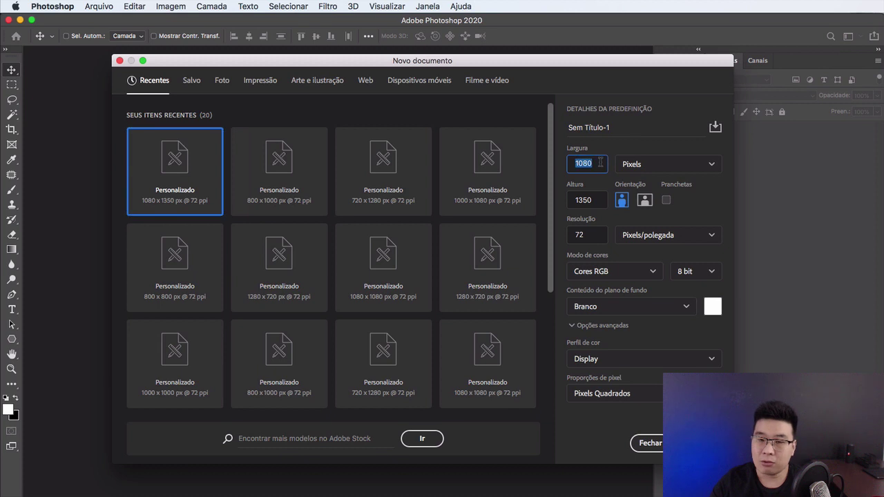
pyautogui.doubleClick(593, 220)
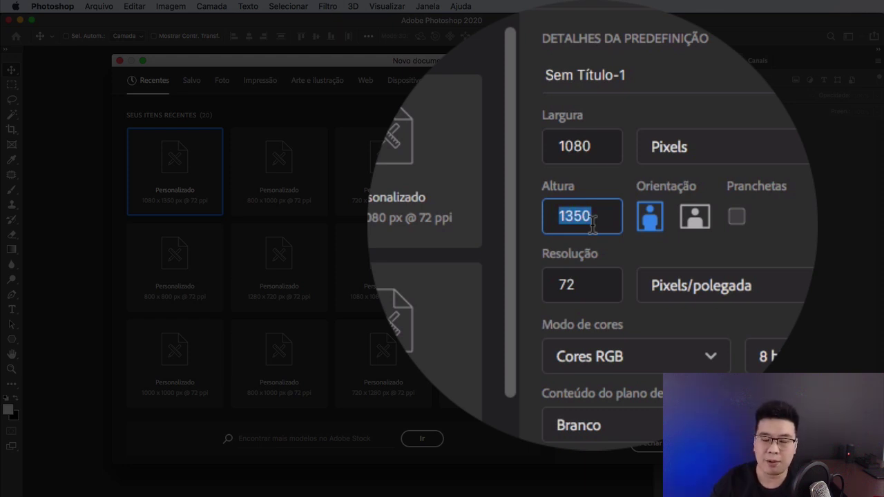
pyautogui.doubleClick(591, 235)
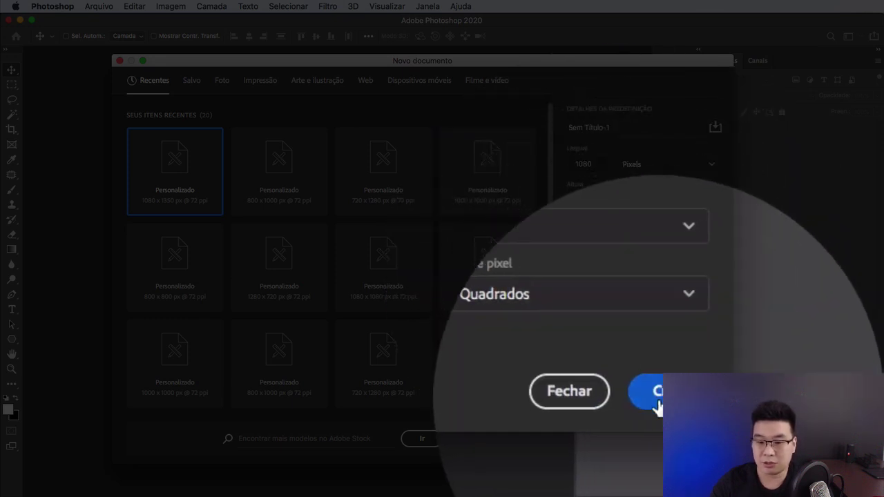
pyautogui.press('Return')
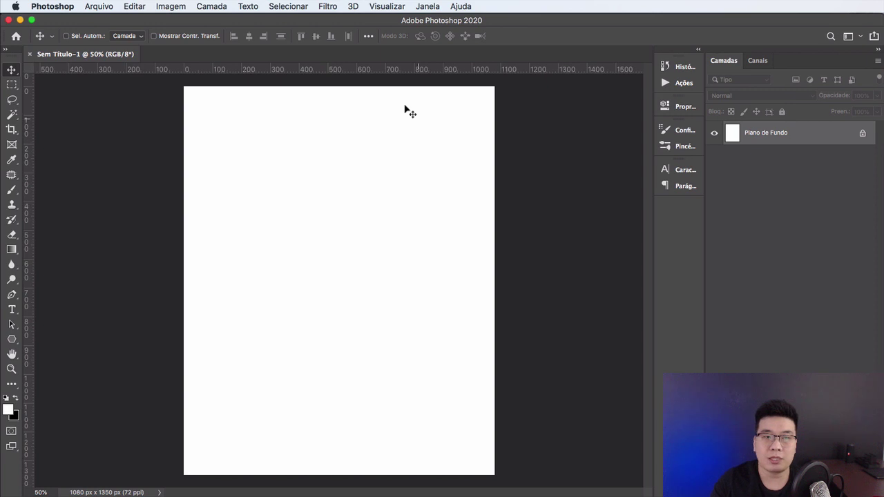
# Step: Apply a 5-column, 5-row guide layout with 135 px top and bottom margins
pyautogui.click(382, 5)
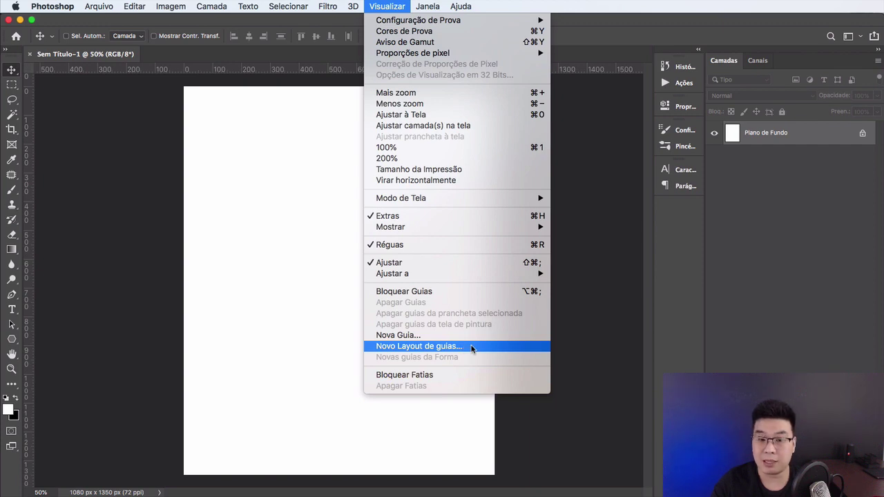
pyautogui.click(472, 349)
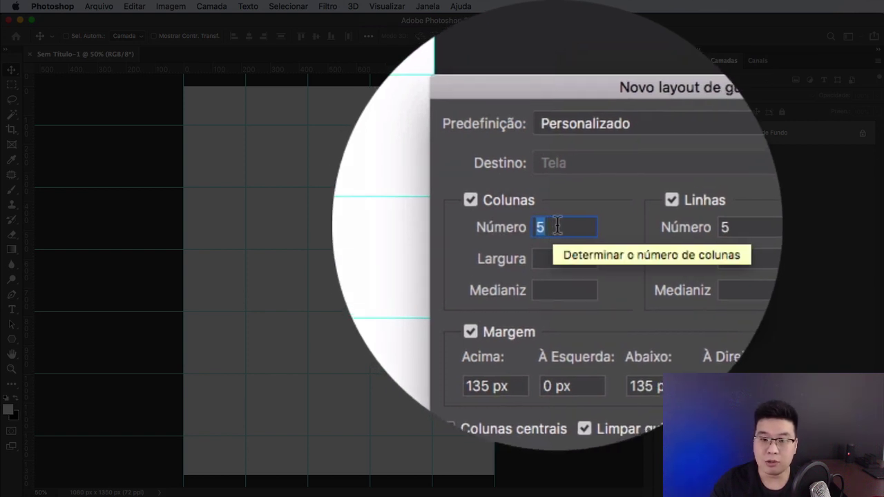
pyautogui.click(558, 228)
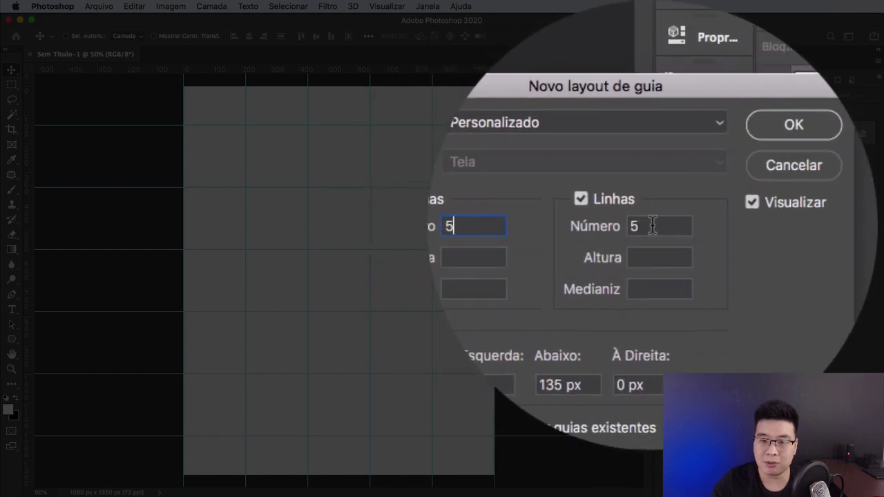
pyautogui.click(652, 225)
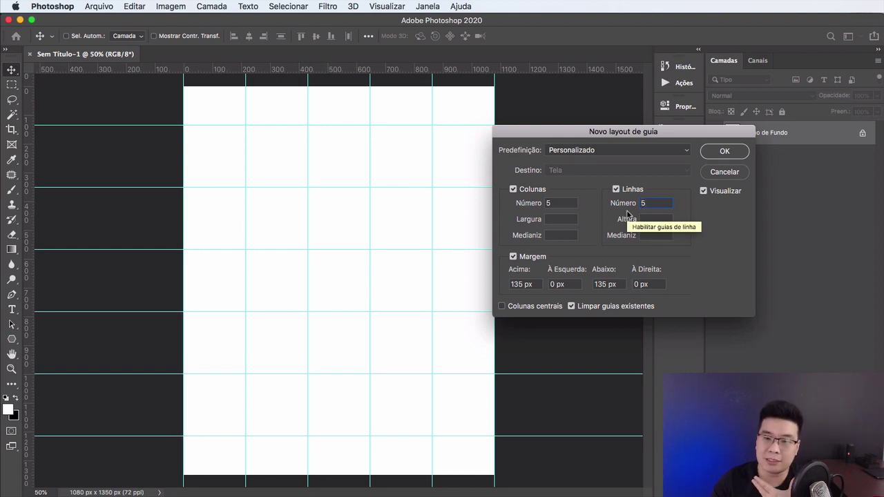
pyautogui.click(513, 257)
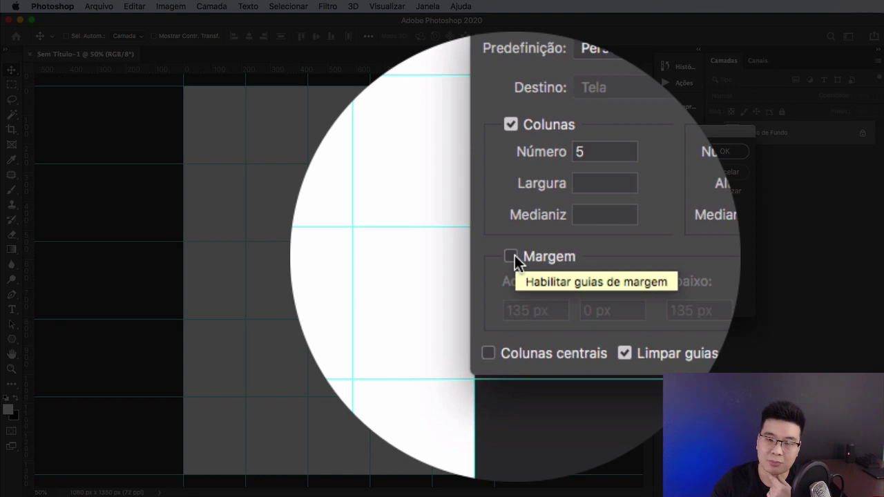
pyautogui.click(514, 256)
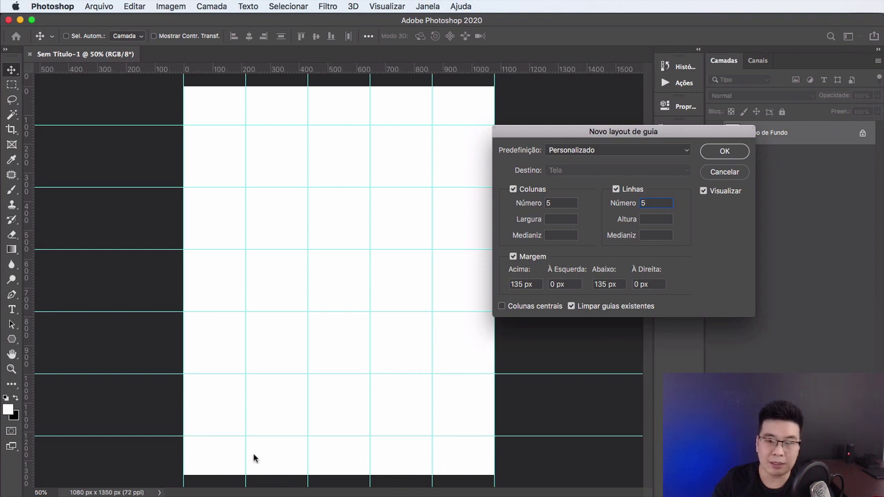
pyautogui.doubleClick(525, 284)
pyautogui.click(523, 284)
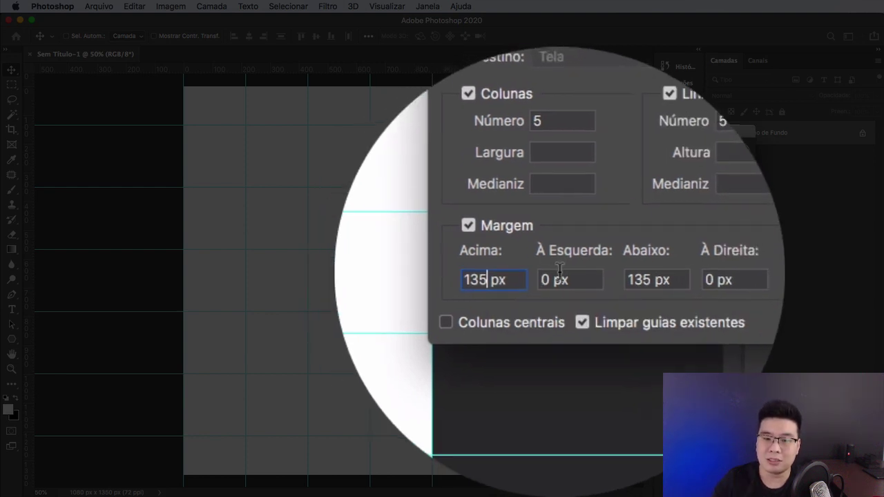
pyautogui.click(612, 273)
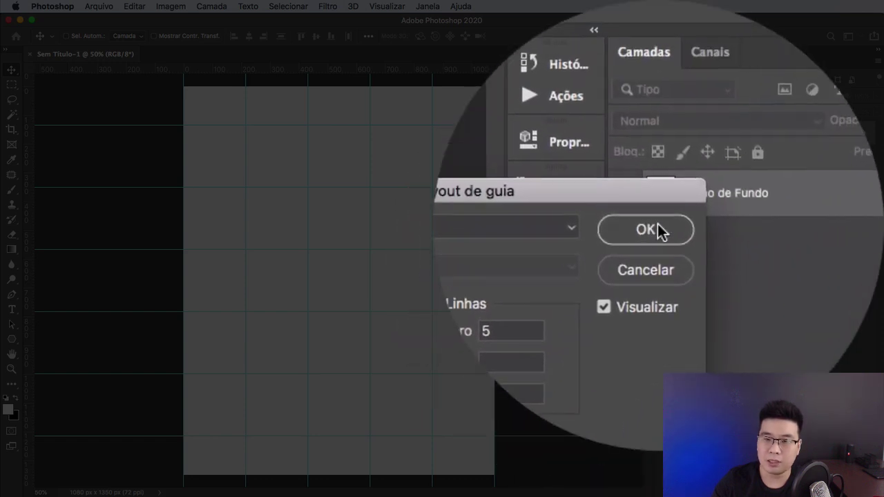
pyautogui.click(630, 160)
pyautogui.press('m')
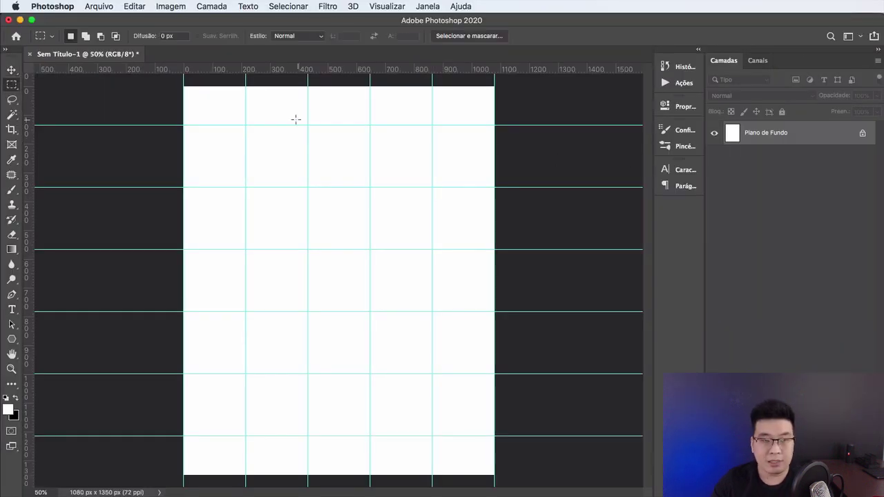
pyautogui.moveTo(184, 86); pyautogui.dragTo(495, 125)
pyautogui.press('super+shift+alt+n')
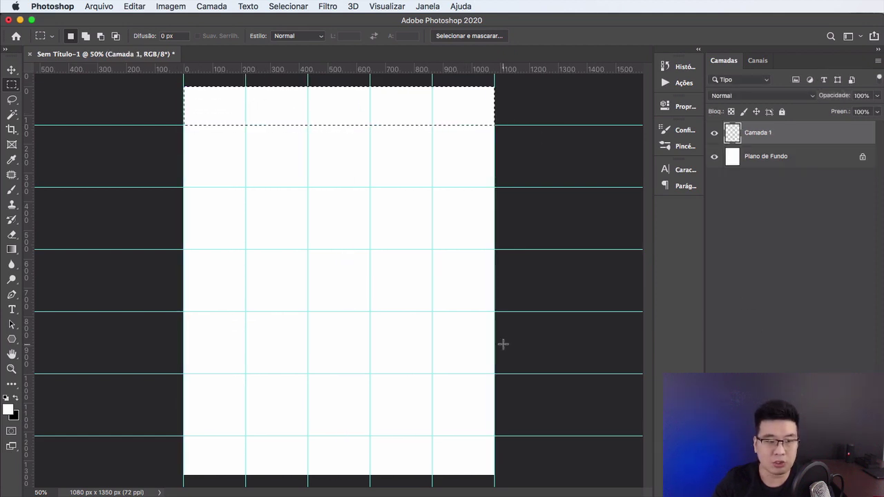
pyautogui.press('super+BackSpace')
pyautogui.press('v')
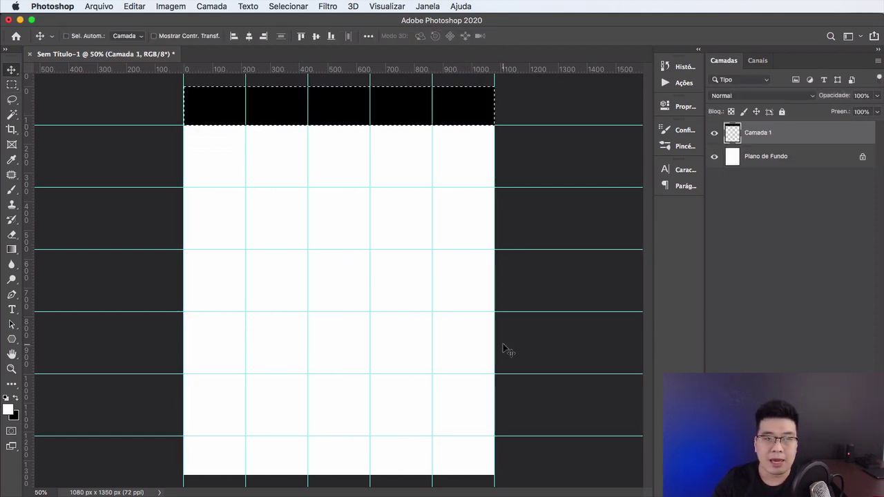
pyautogui.press('super+d')
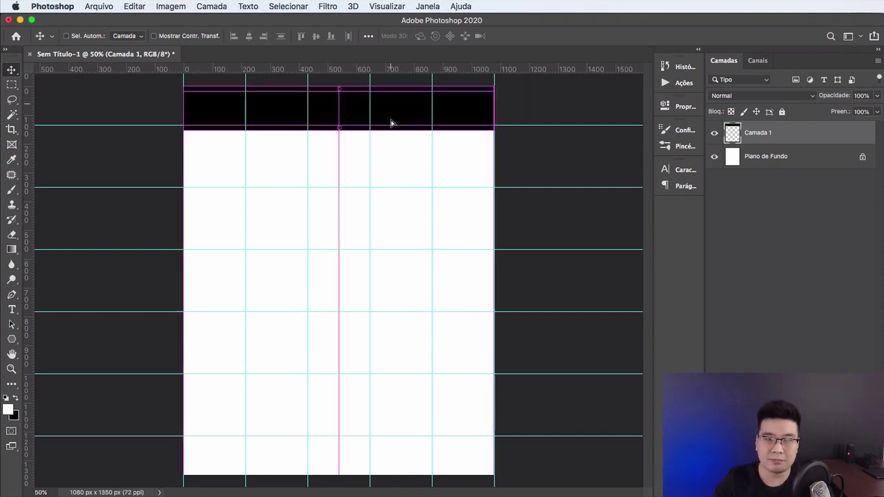
pyautogui.moveTo(391, 109); pyautogui.dragTo(423, 454)
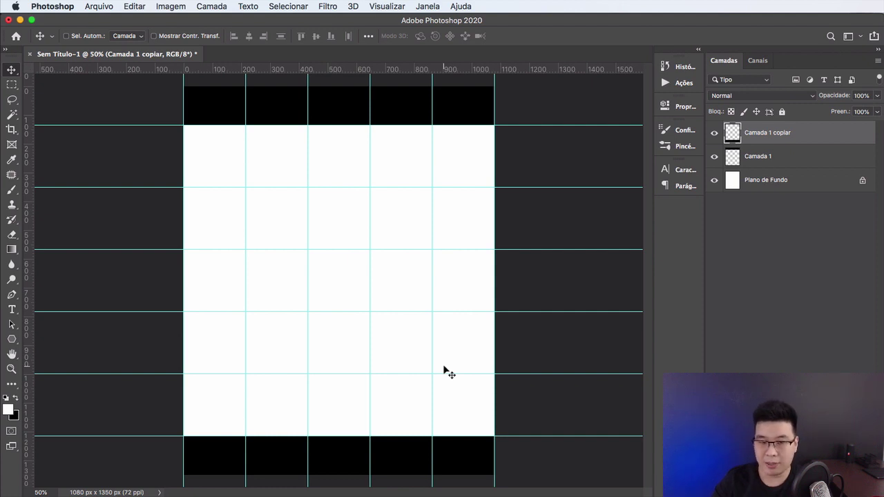
pyautogui.press('Delete')
pyautogui.press('Delete')
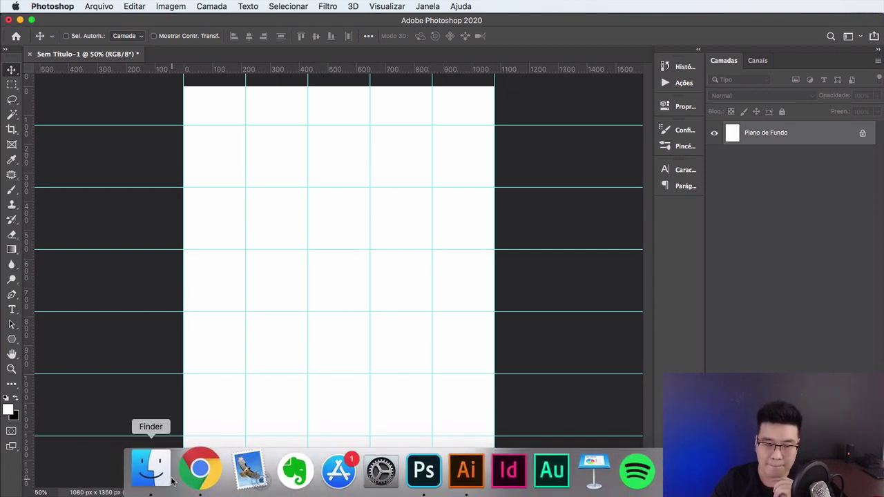
# Step: Open paleta-de-cor-marceli.psd from Finder's Post Depoimento folder
pyautogui.click(143, 481)
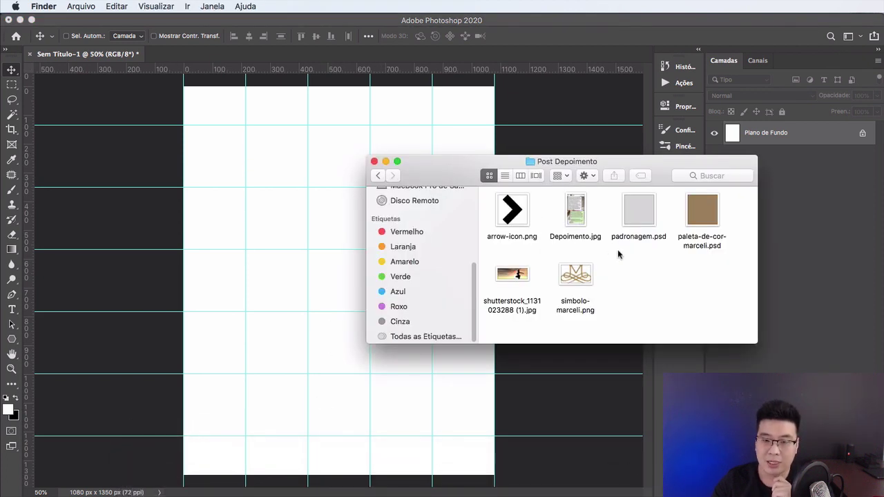
pyautogui.moveTo(600, 162); pyautogui.dragTo(567, 164)
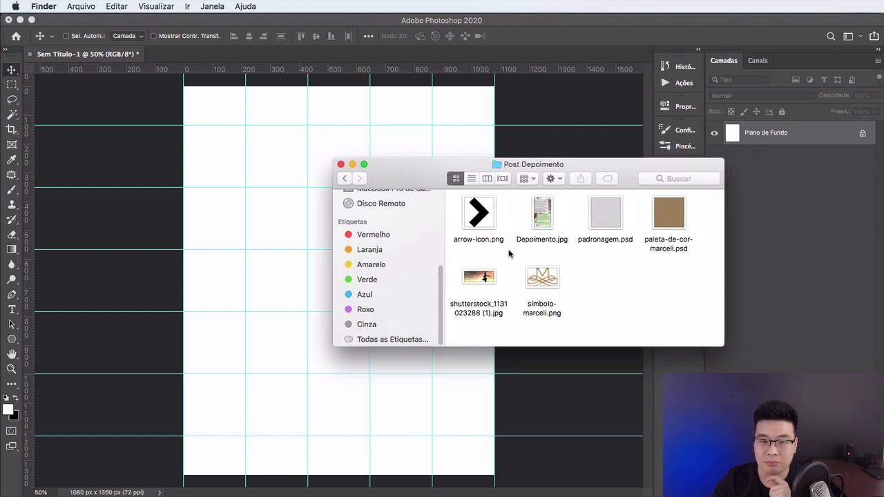
pyautogui.click(679, 213)
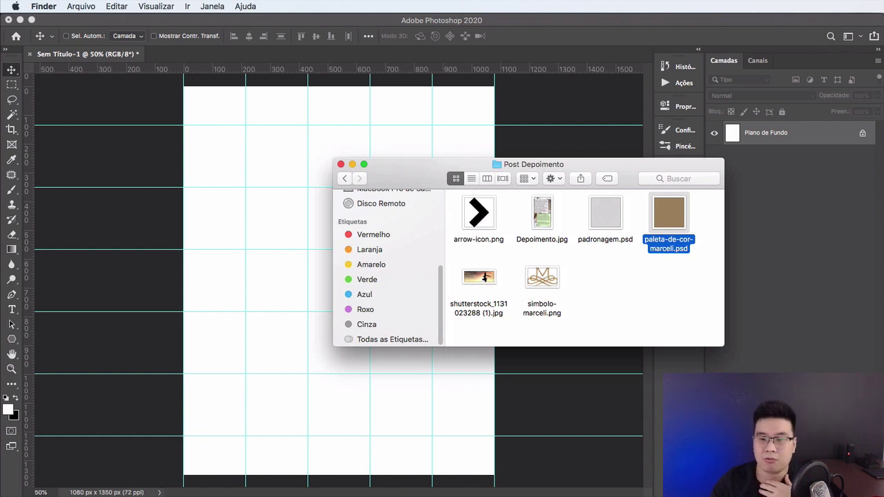
pyautogui.doubleClick(666, 218)
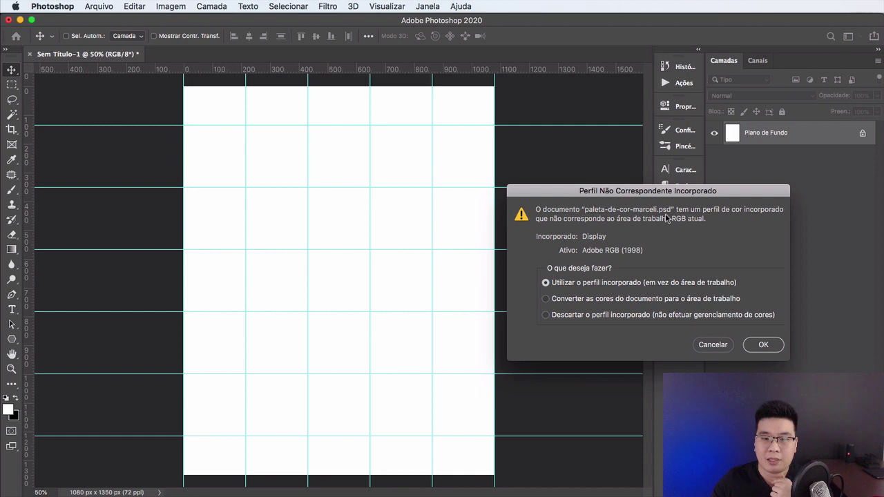
# Step: Keep the embedded profile and sample the palette's tan as the foreground colour
pyautogui.click(760, 348)
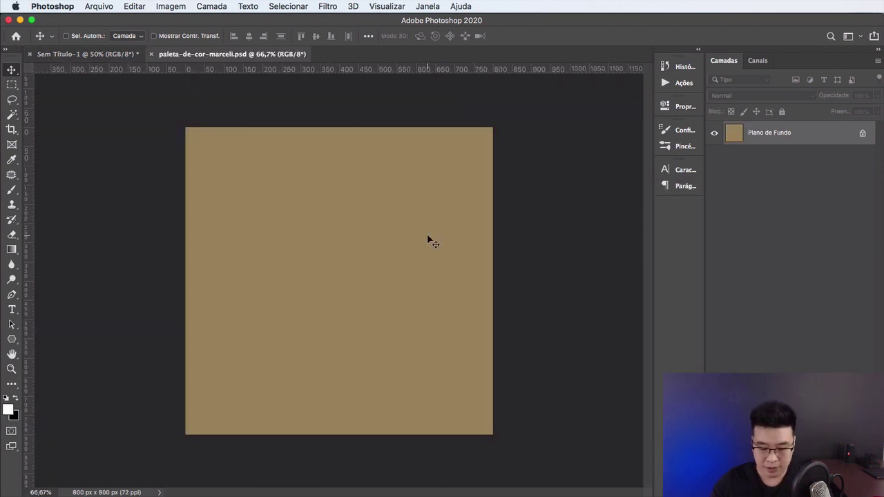
pyautogui.press('i')
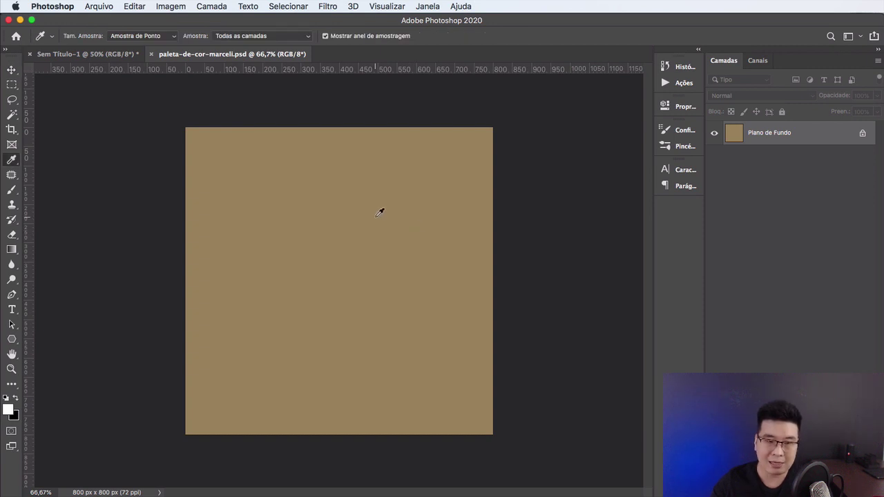
pyautogui.click(378, 216)
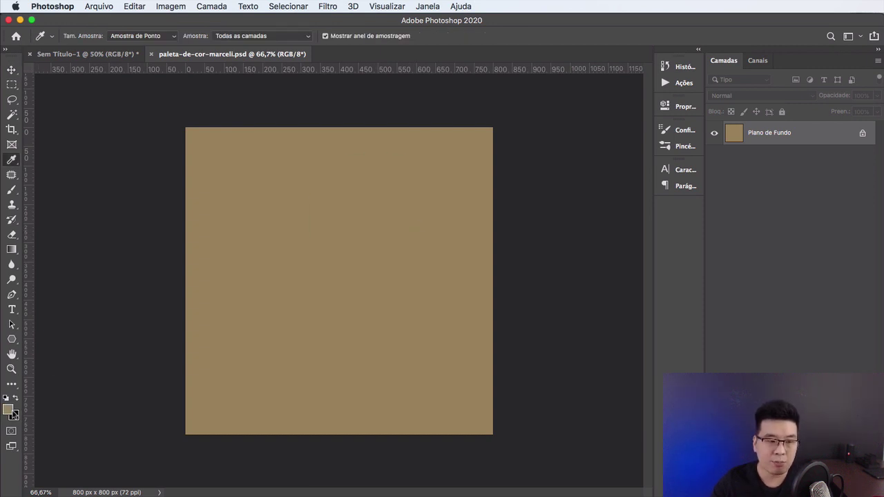
# Step: Fill Sem Título-1's background with the tan, then close the palette file
pyautogui.click(107, 54)
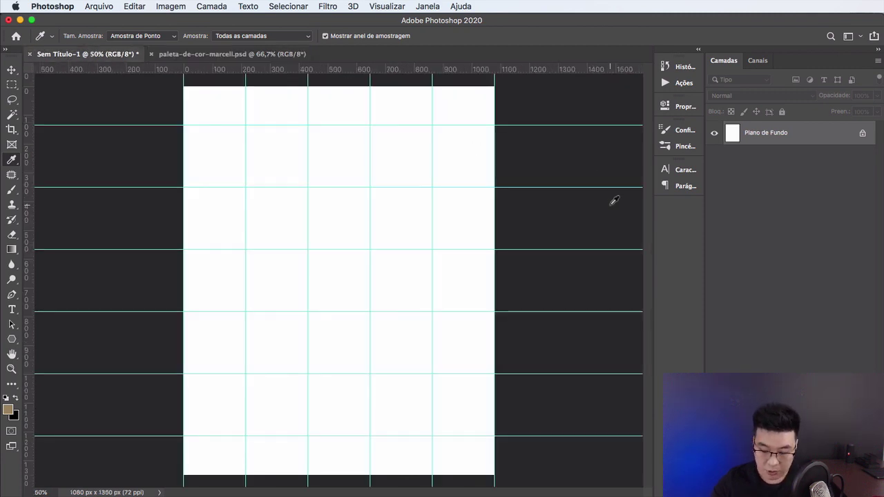
pyautogui.hotkey('alt', 'BackSpace')
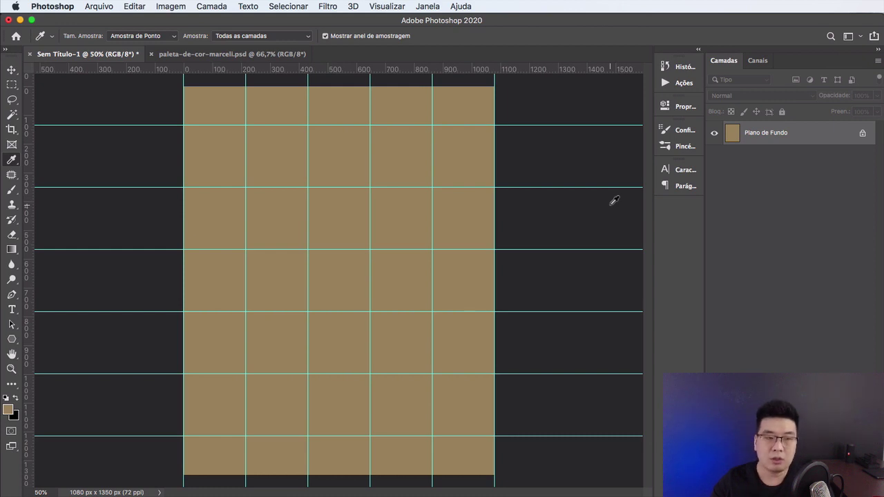
pyautogui.press('v')
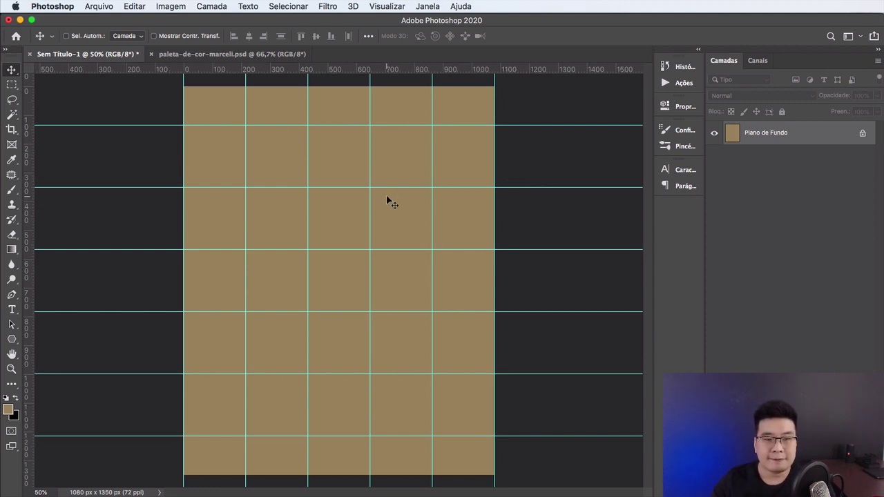
pyautogui.click(252, 55)
pyautogui.click(152, 55)
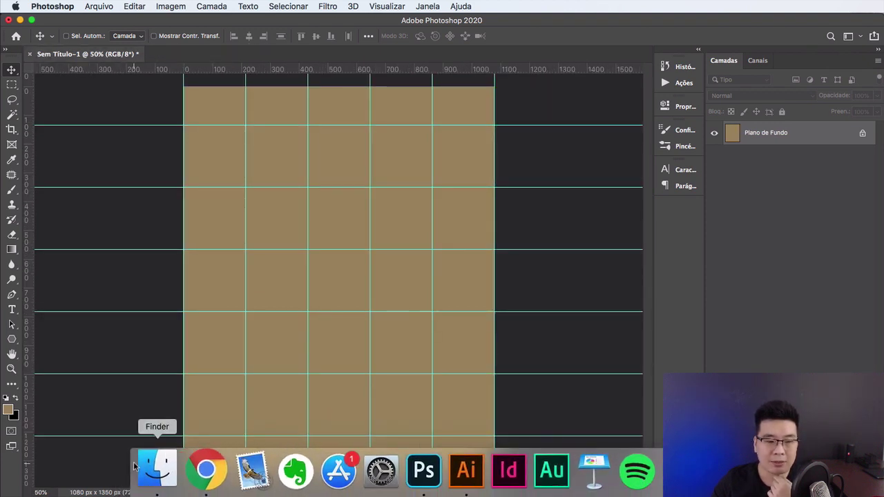
# Step: Open padronagem.psd from Finder, keeping its embedded colour profile
pyautogui.click(154, 470)
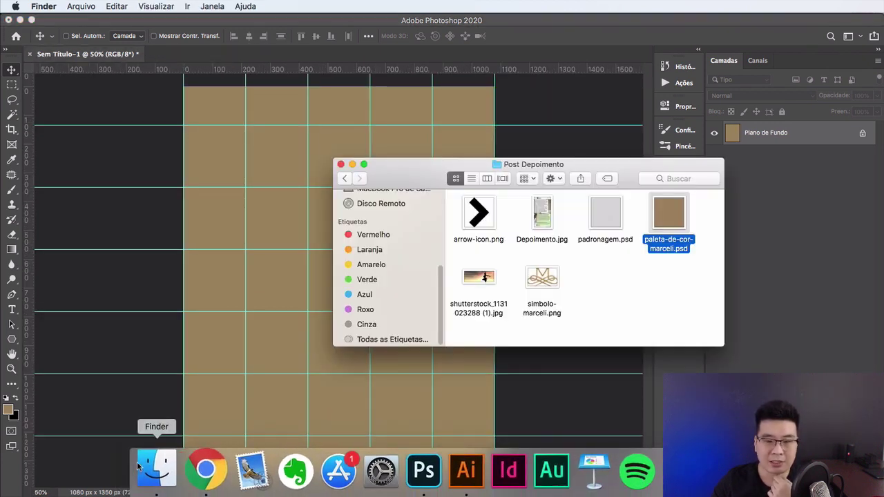
pyautogui.doubleClick(606, 214)
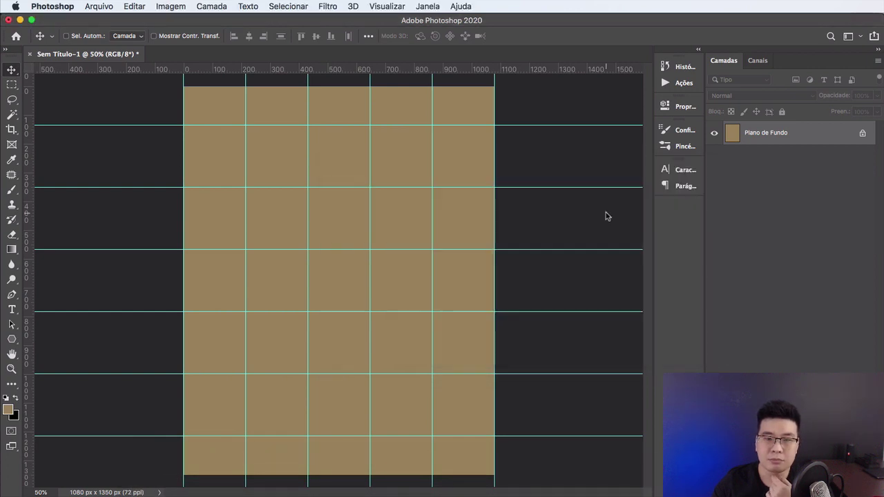
pyautogui.click(764, 344)
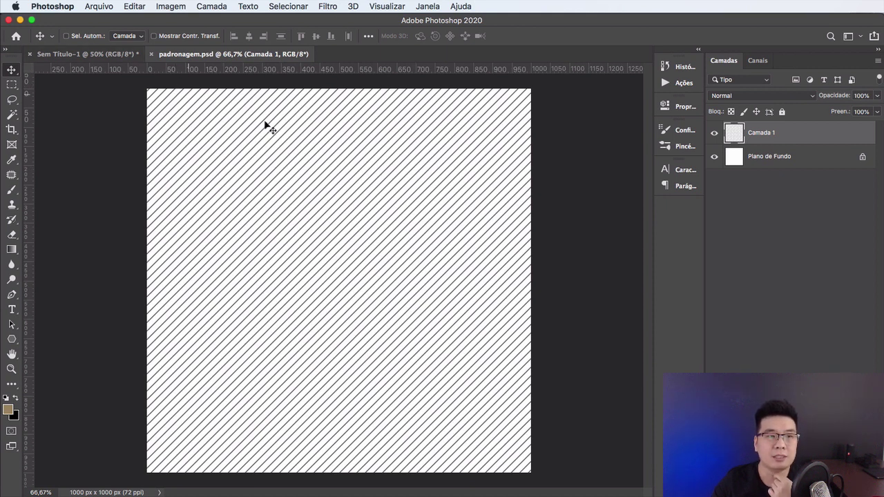
# Step: Drag the stripe layer into the post and add a copy shifted down over the lower canvas
pyautogui.moveTo(392, 150)
pyautogui.mouseDown()
pyautogui.moveTo(133, 56)
pyautogui.moveTo(330, 151)
pyautogui.moveTo(328, 233)
pyautogui.mouseUp()
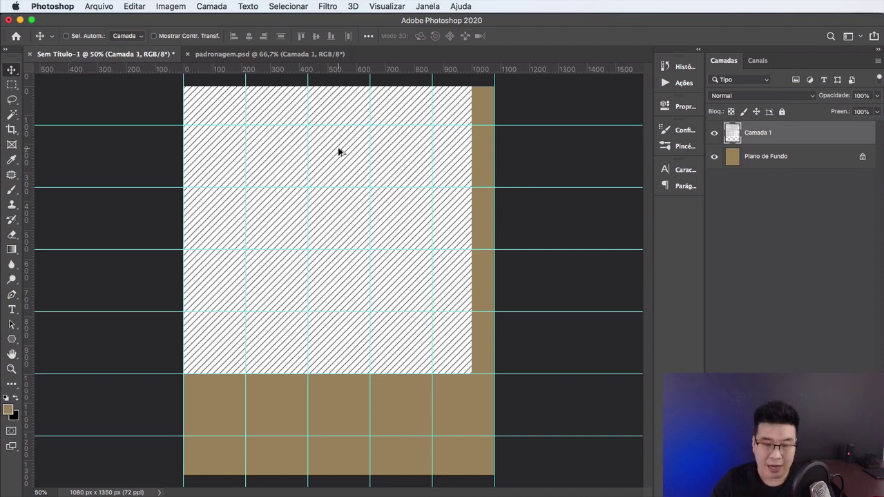
pyautogui.moveTo(338, 152); pyautogui.dragTo(336, 379)
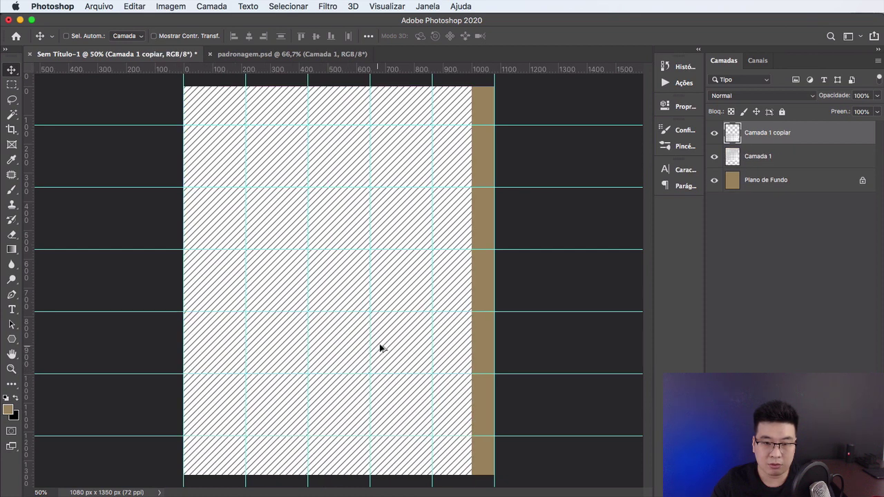
pyautogui.press('super')
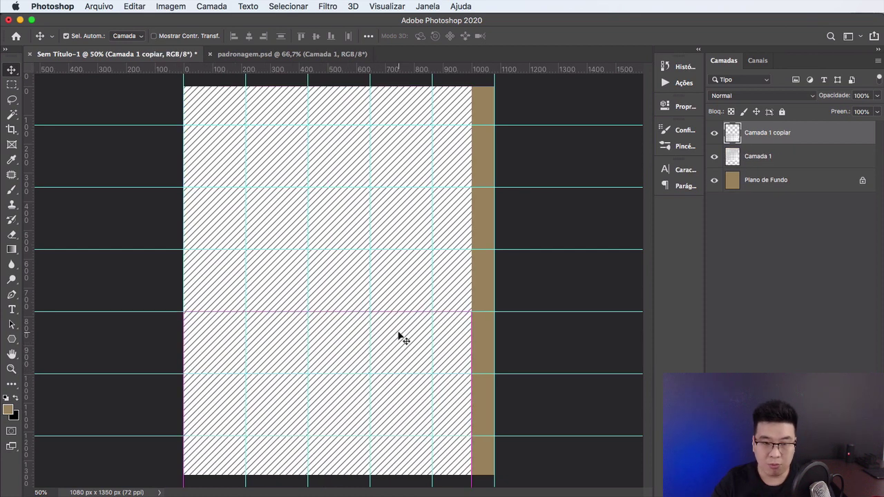
pyautogui.press('super+semicolon')
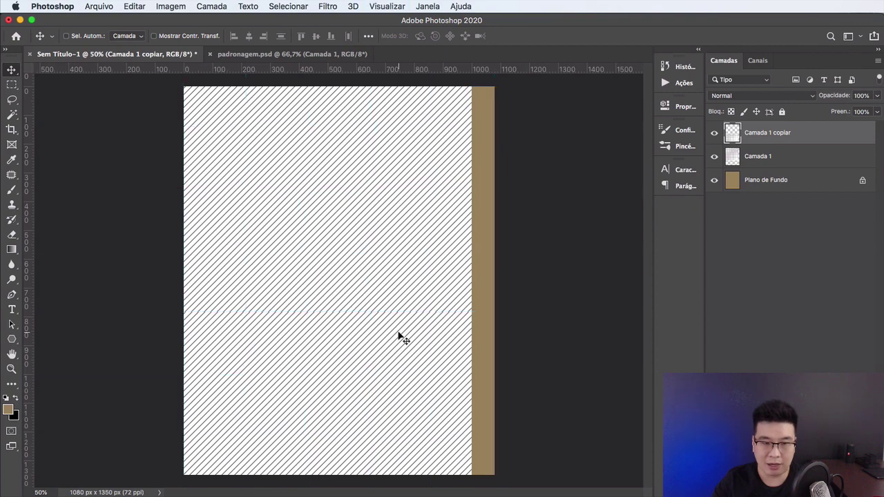
pyautogui.moveTo(399, 330)
pyautogui.mouseDown()
pyautogui.moveTo(451, 325)
pyautogui.moveTo(408, 299)
pyautogui.mouseUp()
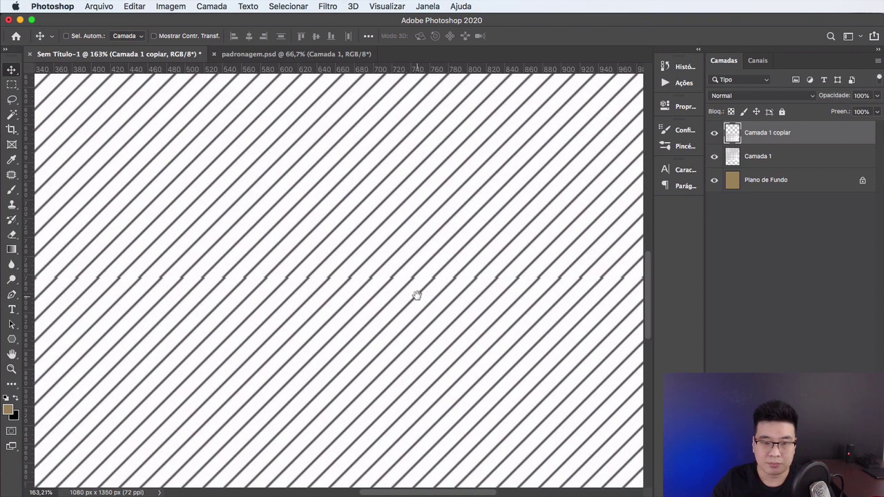
pyautogui.moveTo(422, 292); pyautogui.dragTo(430, 299)
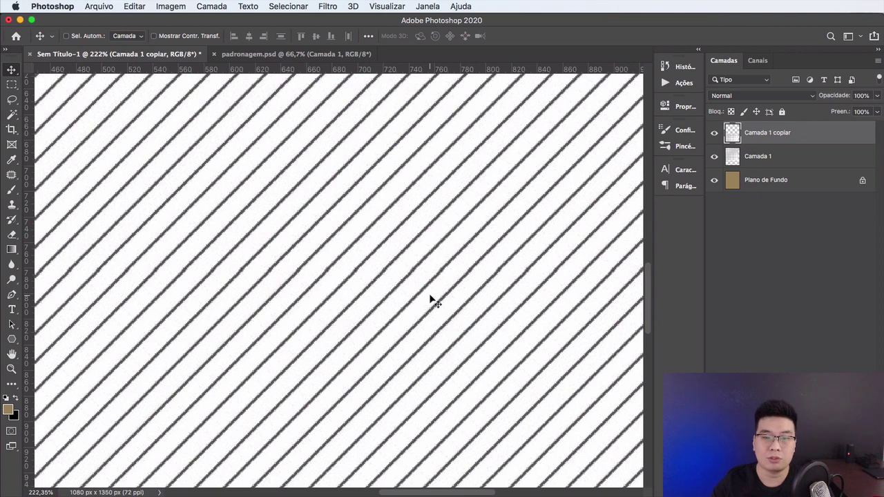
pyautogui.moveTo(428, 292); pyautogui.dragTo(452, 283)
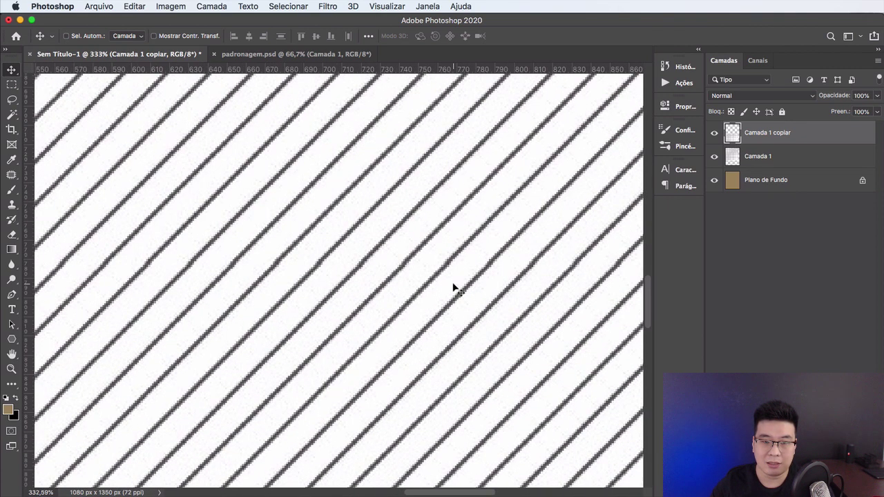
pyautogui.moveTo(446, 286); pyautogui.dragTo(377, 292)
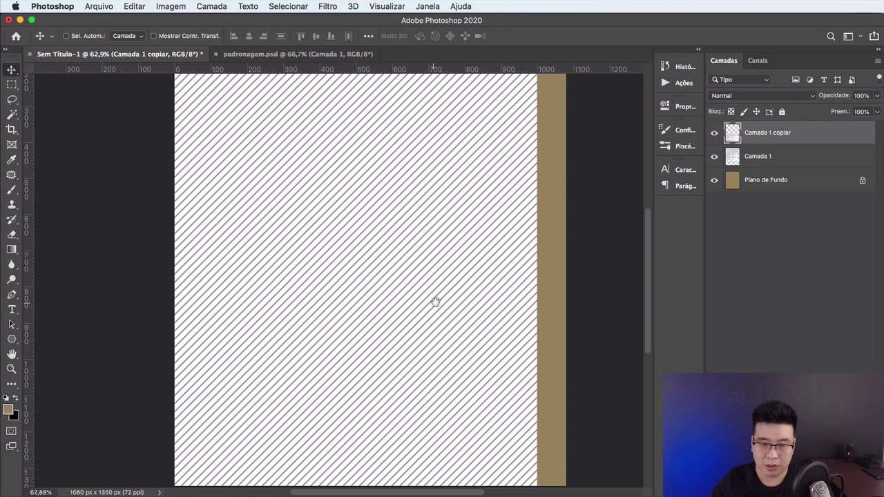
pyautogui.moveTo(449, 282)
pyautogui.mouseDown()
pyautogui.moveTo(473, 296)
pyautogui.moveTo(408, 282)
pyautogui.moveTo(446, 280)
pyautogui.mouseUp()
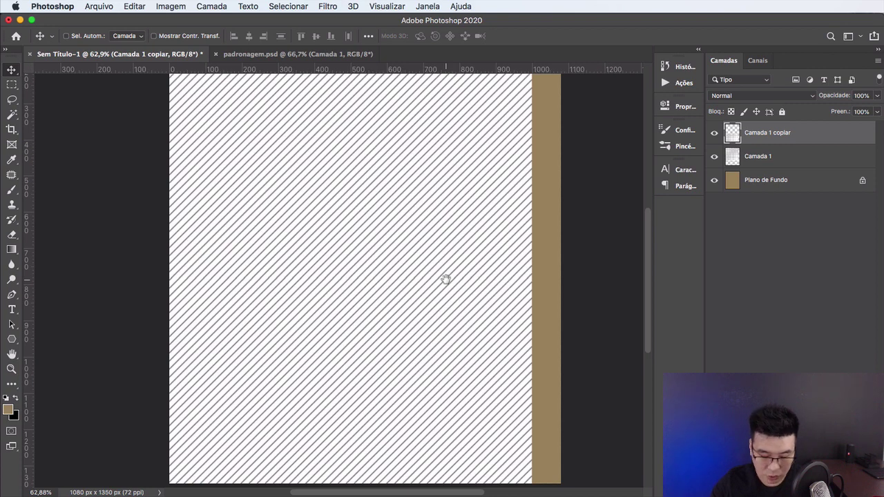
pyautogui.press('super')
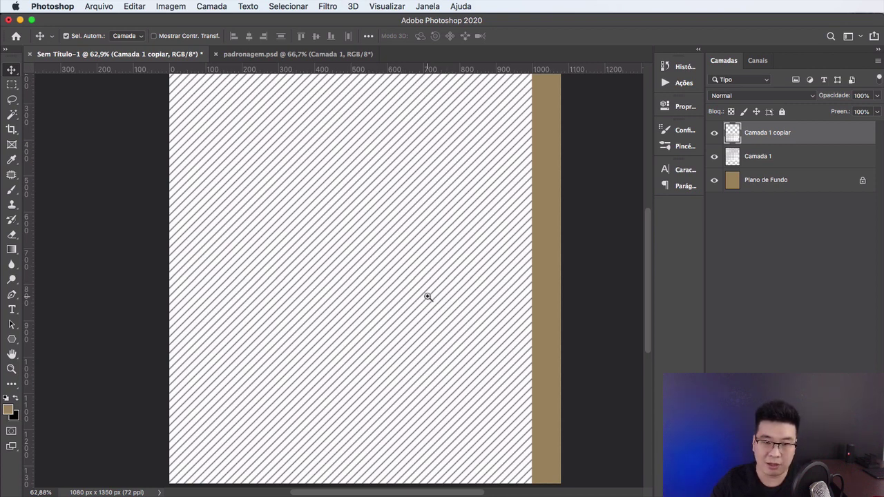
pyautogui.moveTo(427, 296)
pyautogui.mouseDown()
pyautogui.moveTo(472, 295)
pyautogui.moveTo(430, 298)
pyautogui.moveTo(468, 296)
pyautogui.moveTo(433, 299)
pyautogui.moveTo(448, 295)
pyautogui.mouseUp()
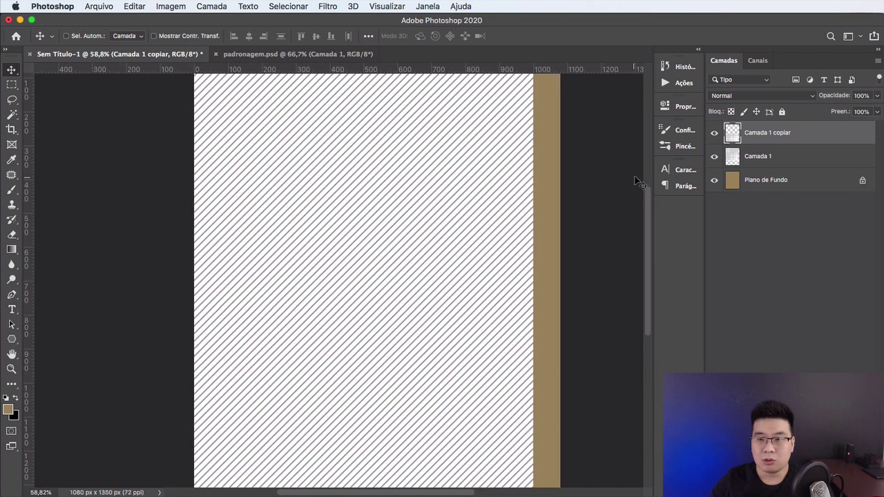
# Step: Merge Camada 1 and Camada 1 copiar into one stripe layer and shift it sideways
pyautogui.keyDown('shift'); pyautogui.click(764, 157); pyautogui.keyUp('shift')
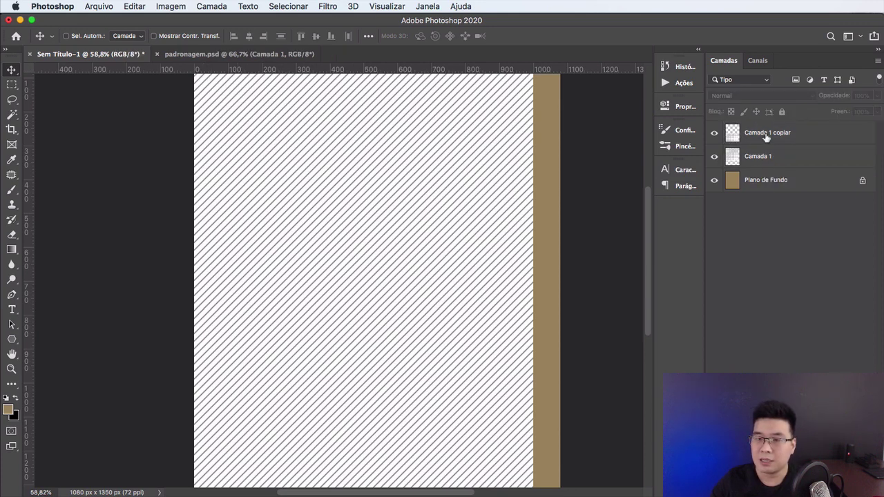
pyautogui.click(766, 134)
pyautogui.keyDown('shift'); pyautogui.click(771, 157); pyautogui.keyUp('shift')
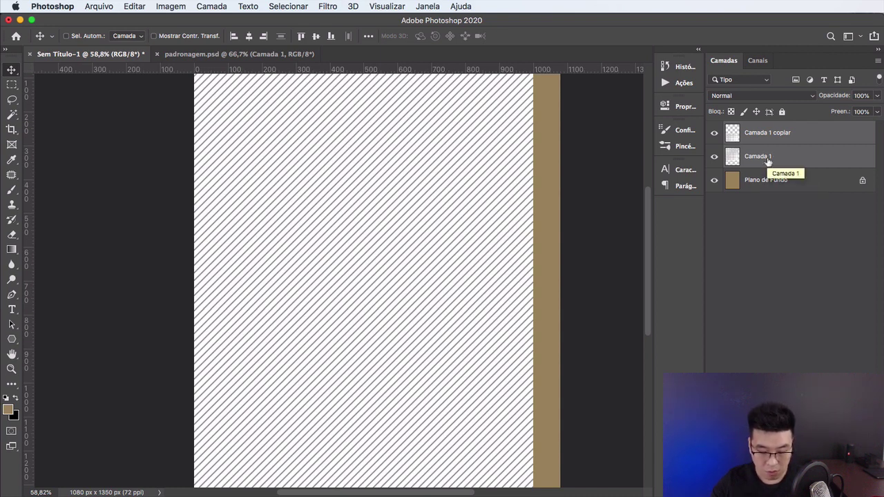
pyautogui.hotkey('ctrl', 'e')
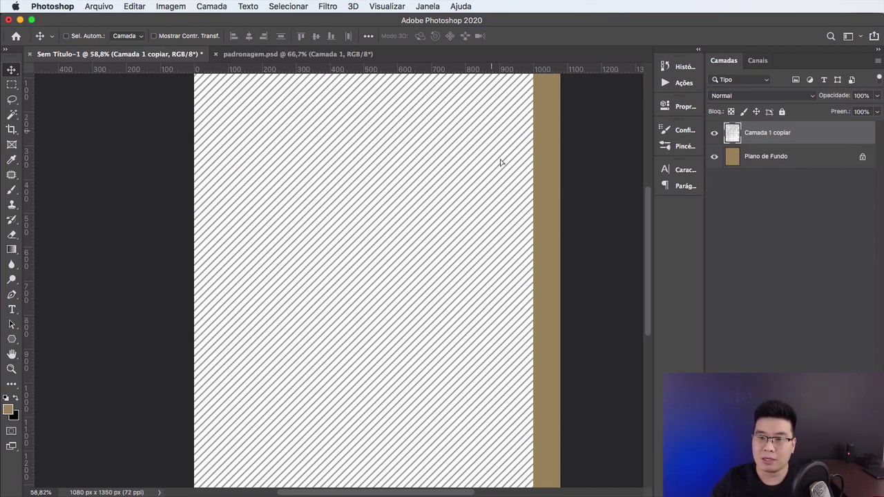
pyautogui.moveTo(499, 162)
pyautogui.mouseDown()
pyautogui.moveTo(514, 159)
pyautogui.moveTo(464, 158)
pyautogui.moveTo(476, 148)
pyautogui.mouseUp()
# Step: Place a stripe copy over the tan right strip and zoom in on the seam
pyautogui.hotkey('ctrl', 'z')
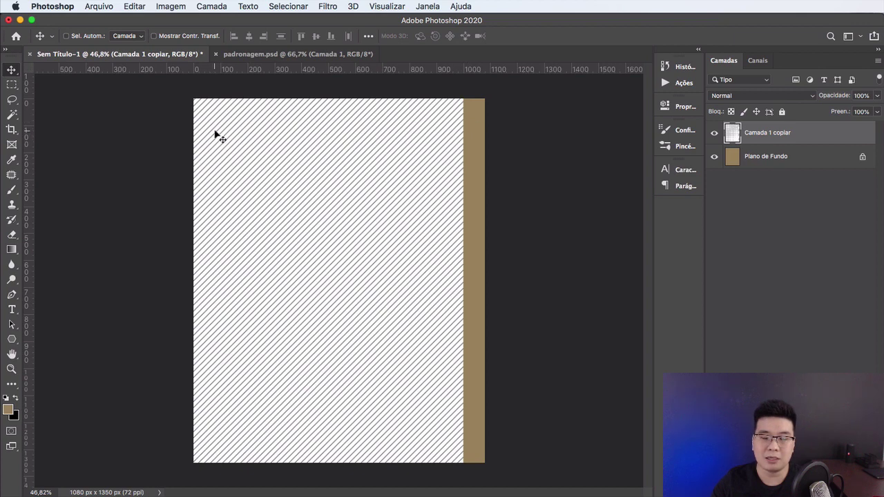
pyautogui.moveTo(206, 127)
pyautogui.mouseDown()
pyautogui.moveTo(489, 121)
pyautogui.moveTo(461, 134)
pyautogui.mouseUp()
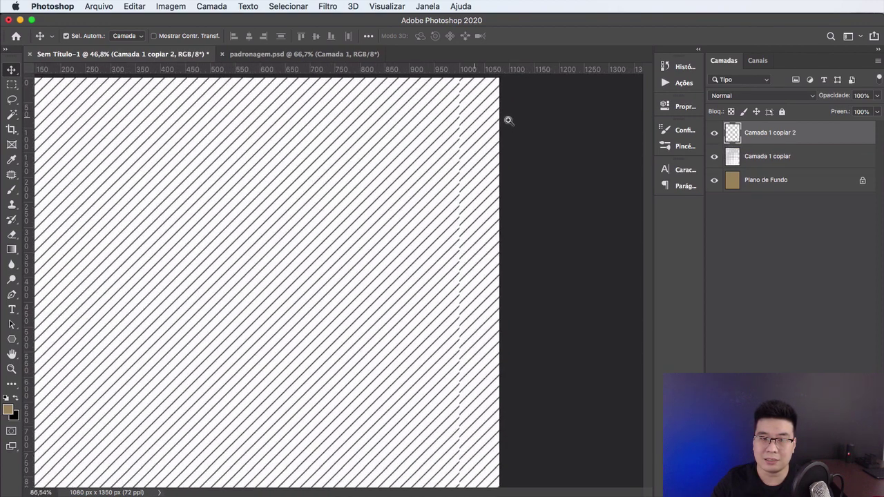
pyautogui.moveTo(460, 136)
pyautogui.mouseDown()
pyautogui.moveTo(453, 129)
pyautogui.moveTo(463, 290)
pyautogui.mouseUp()
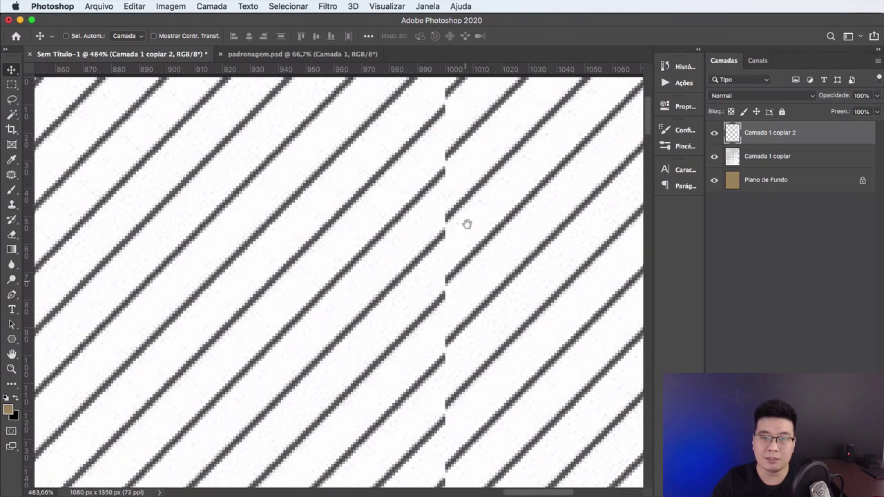
pyautogui.scroll(2, 469, 207)
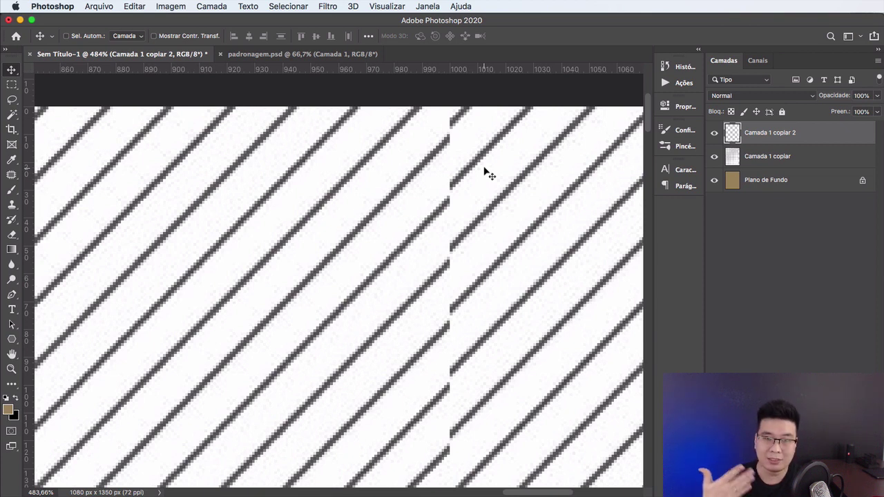
# Step: Nudge the right stripe copy with arrow keys until the diagonal stripes line up seamlessly
pyautogui.press('Left')
pyautogui.press('Left')
pyautogui.press('Left')
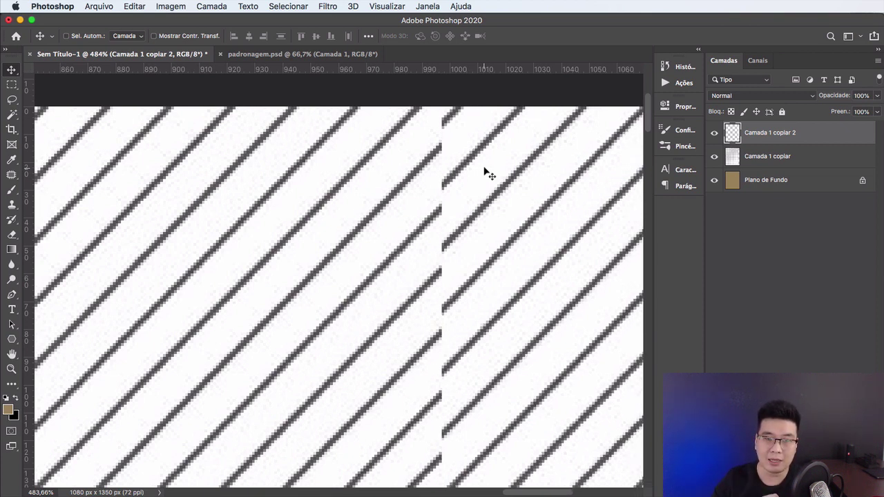
pyautogui.press('Left')
pyautogui.press('Left')
pyautogui.press('Left')
pyautogui.press('Left')
pyautogui.press('Left')
pyautogui.press('Left')
pyautogui.press('Left')
pyautogui.press('Left')
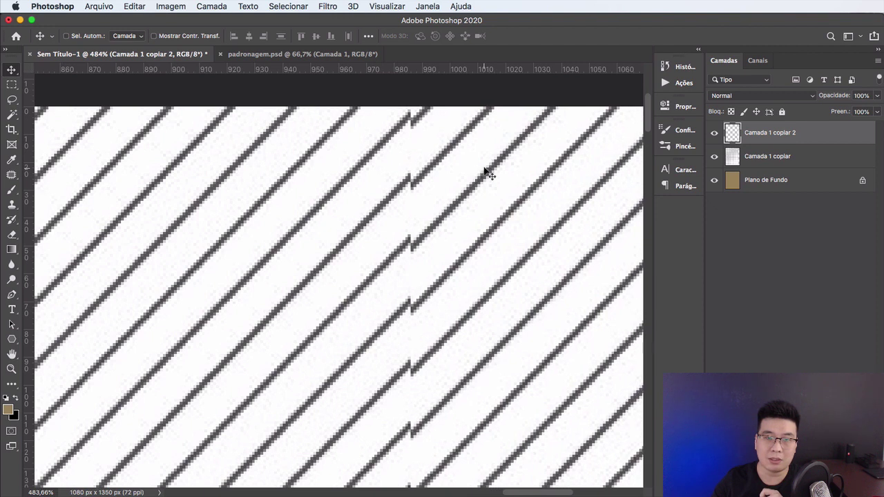
pyautogui.press('Left')
pyautogui.press('Left')
pyautogui.press('Left')
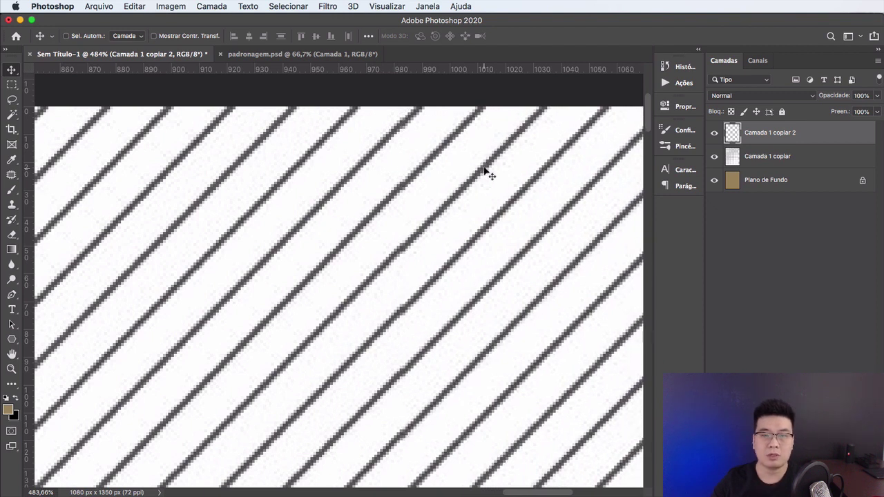
pyautogui.press('Left')
pyautogui.press('Right')
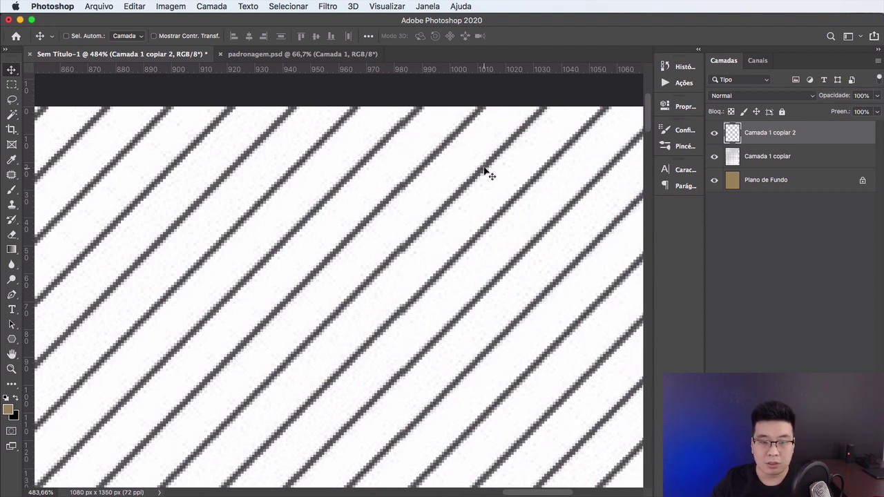
pyautogui.press('Left')
pyautogui.press('Right')
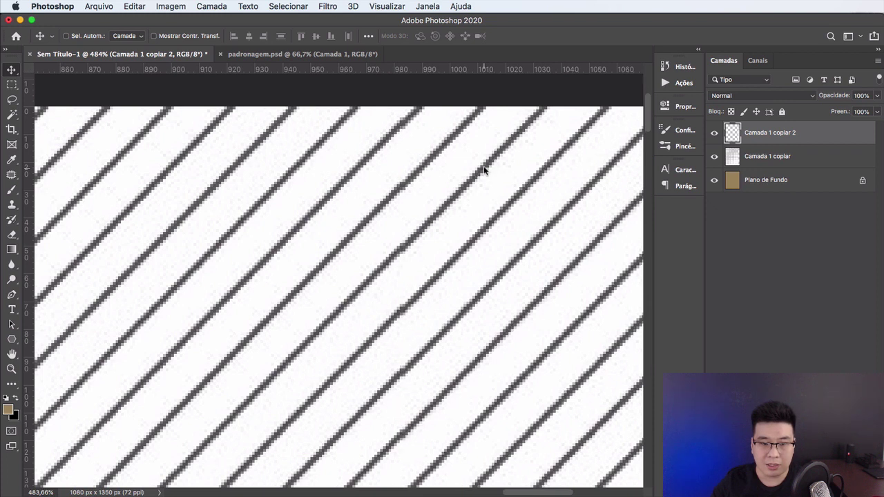
pyautogui.press('Left')
pyautogui.press('Right')
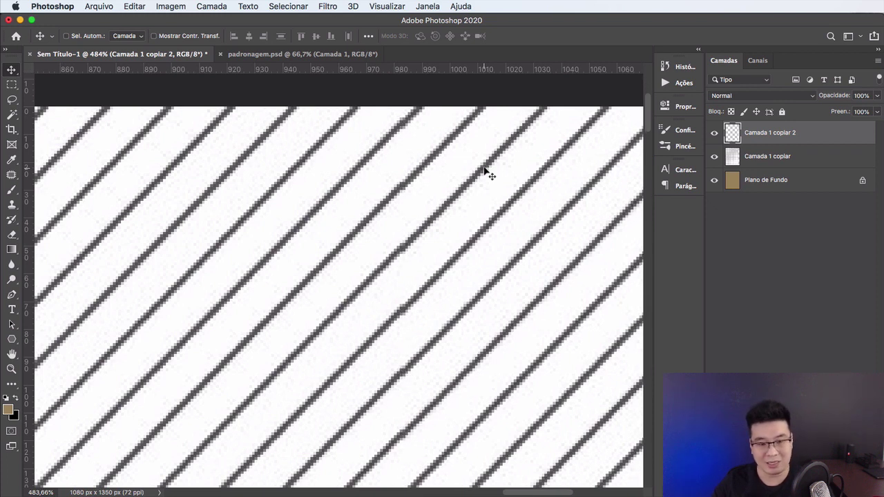
pyautogui.press('Left')
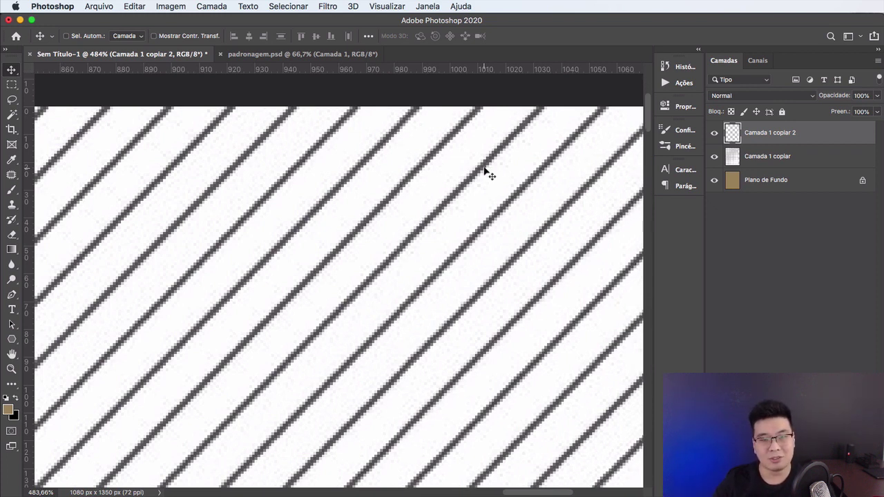
pyautogui.moveTo(484, 167); pyautogui.dragTo(377, 182)
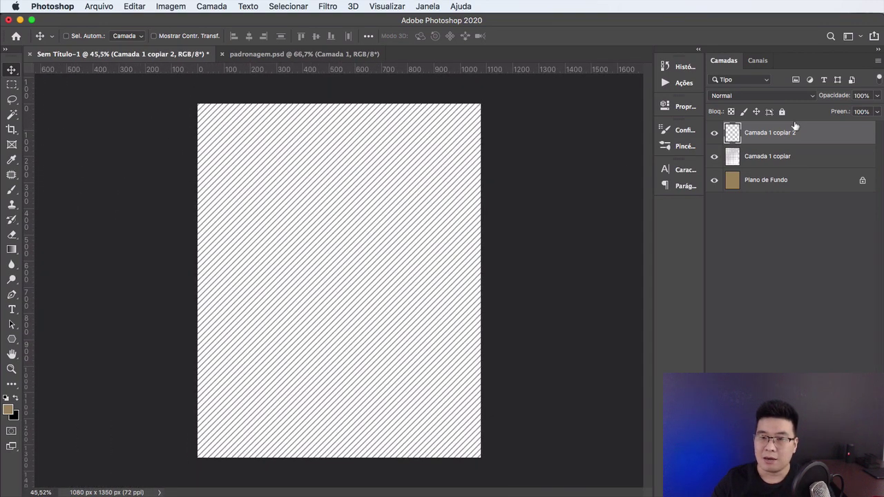
# Step: Merge the two stripe copies into a single layer, undoing a test move
pyautogui.keyDown('shift'); pyautogui.click(768, 156); pyautogui.keyUp('shift')
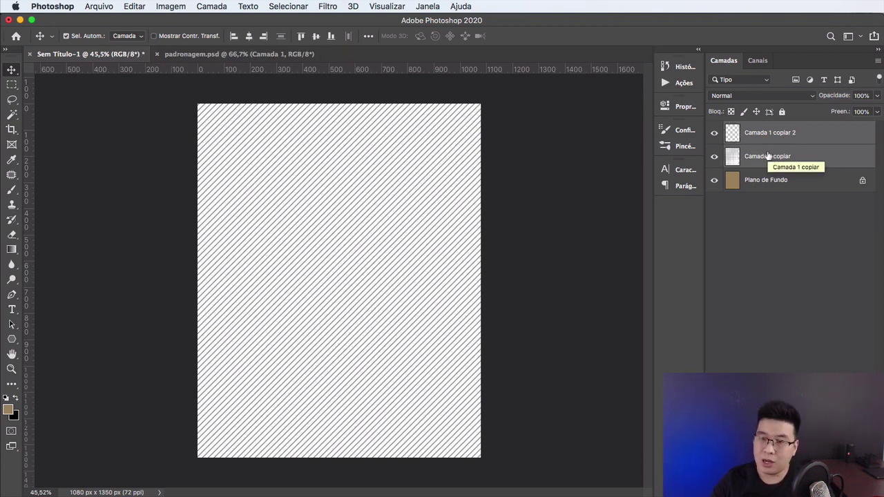
pyautogui.press('super+e')
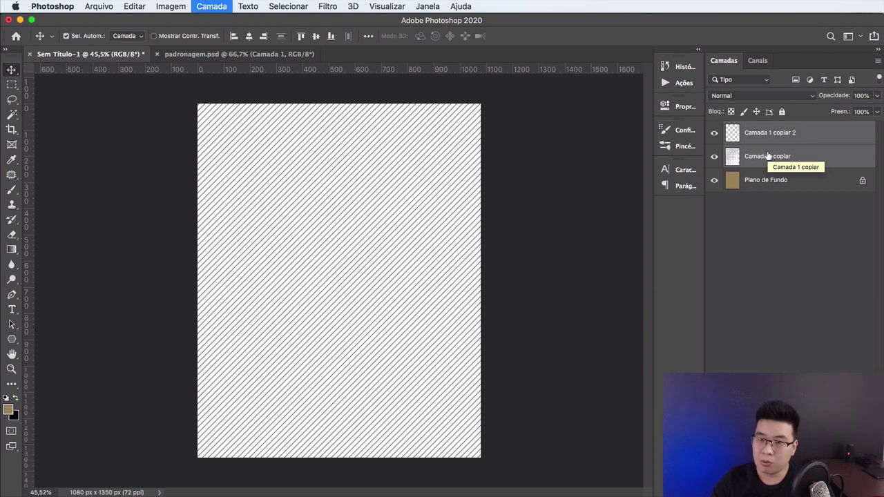
pyautogui.moveTo(443, 170)
pyautogui.mouseDown()
pyautogui.moveTo(388, 189)
pyautogui.moveTo(410, 300)
pyautogui.mouseUp()
pyautogui.press('super+z')
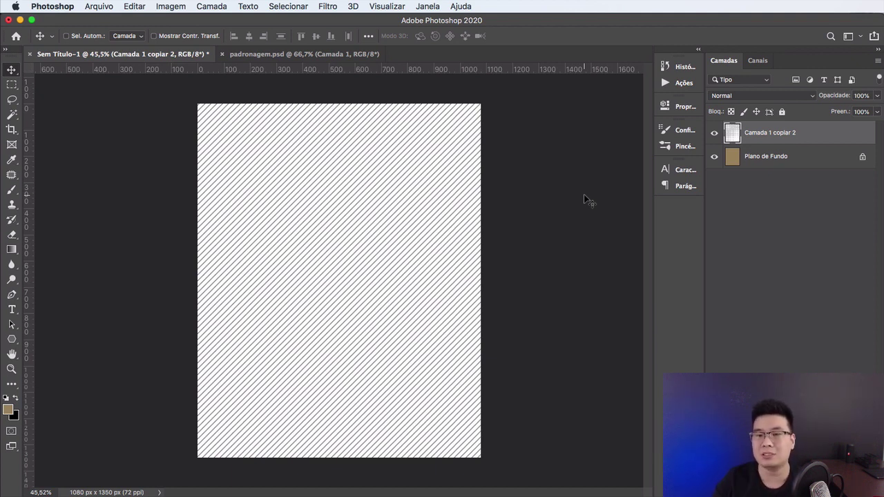
# Step: Rename the merged stripe layer to Padronagem
pyautogui.doubleClick(777, 133)
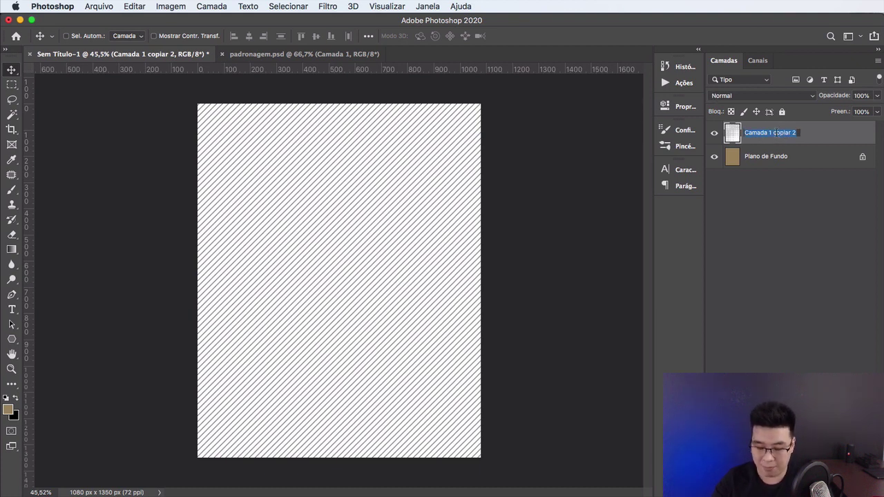
pyautogui.write('P')
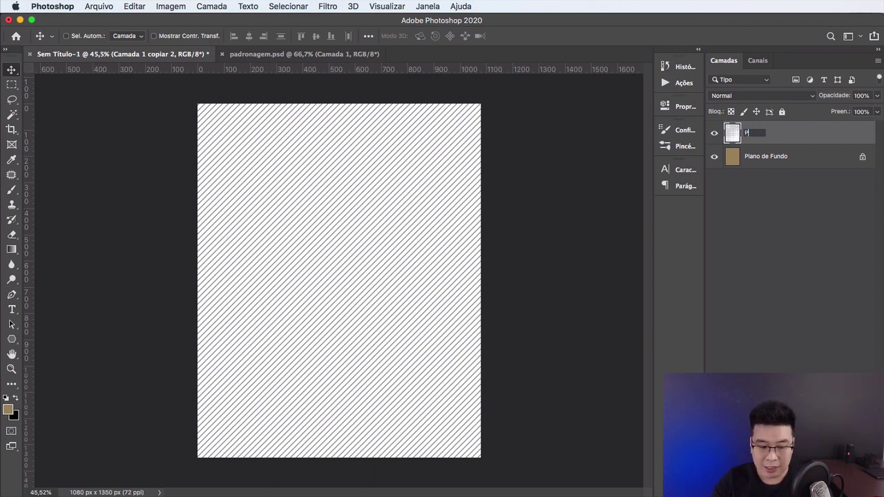
pyautogui.write('adronagem')
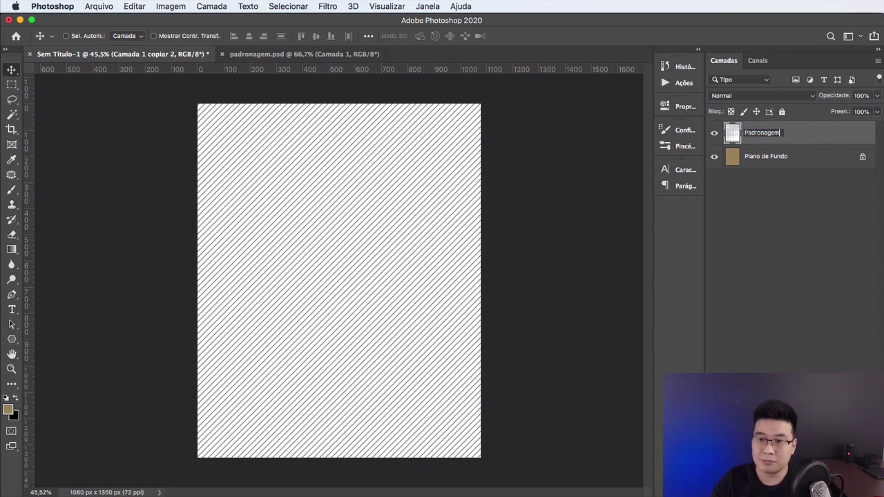
pyautogui.press('Return')
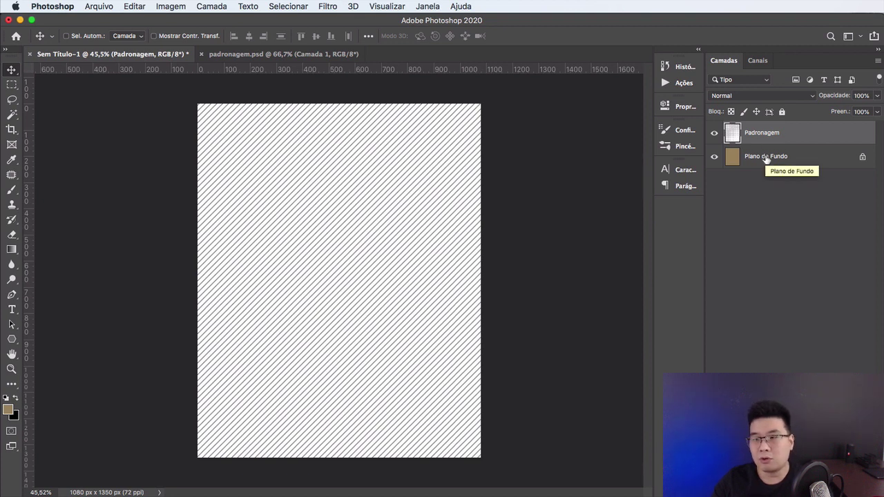
pyautogui.click(766, 159)
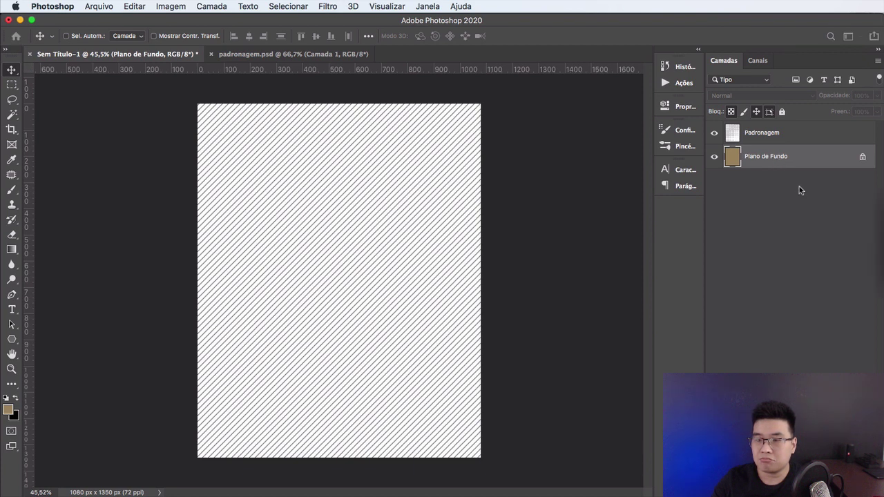
pyautogui.doubleClick(766, 158)
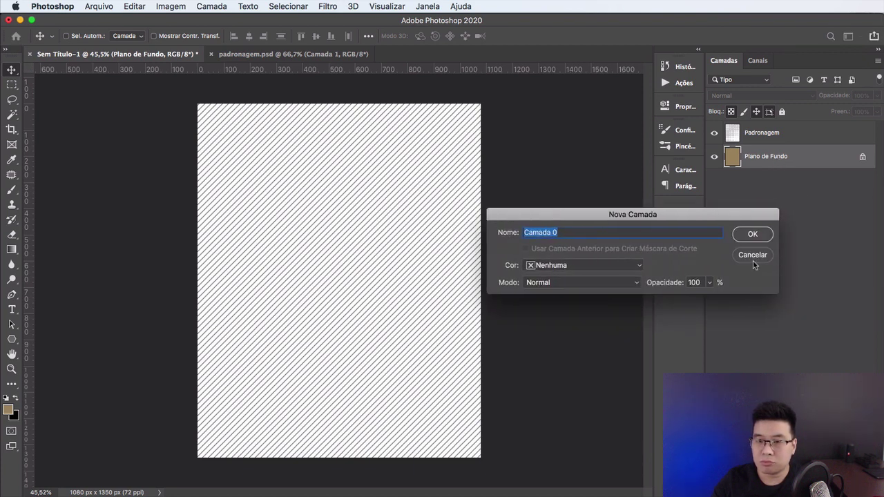
pyautogui.click(752, 254)
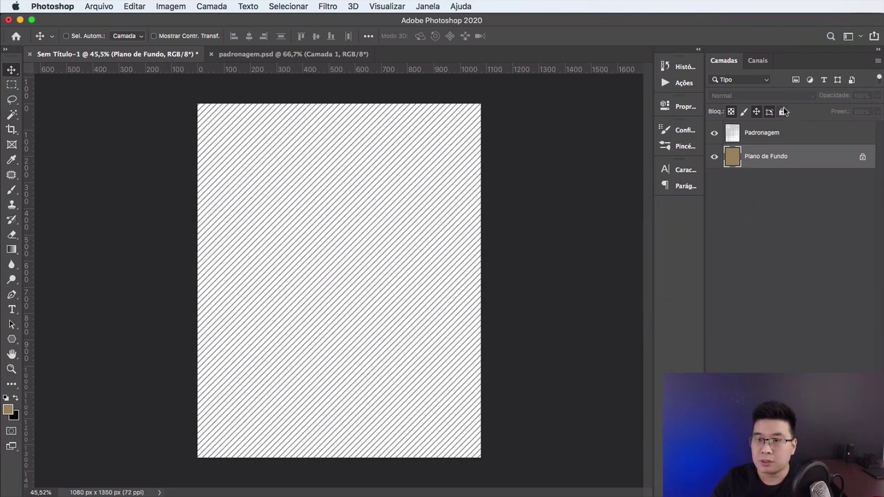
pyautogui.click(773, 168)
pyautogui.click(776, 155)
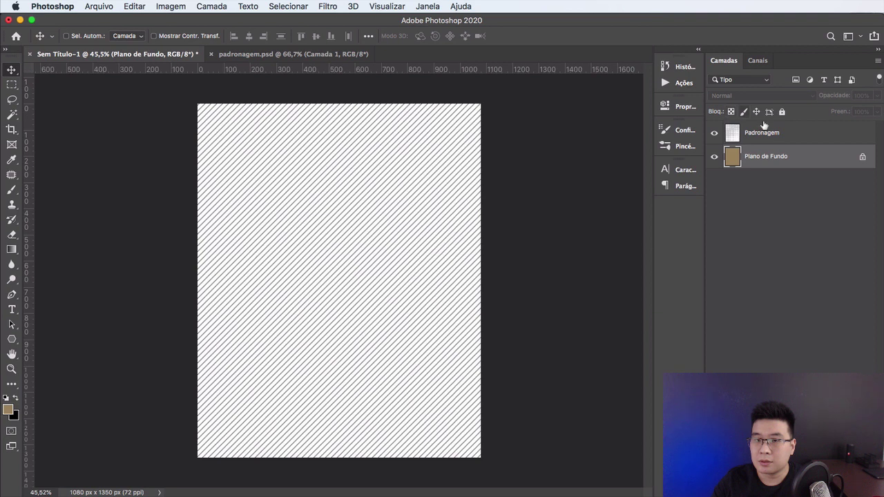
pyautogui.click(792, 206)
pyautogui.click(770, 154)
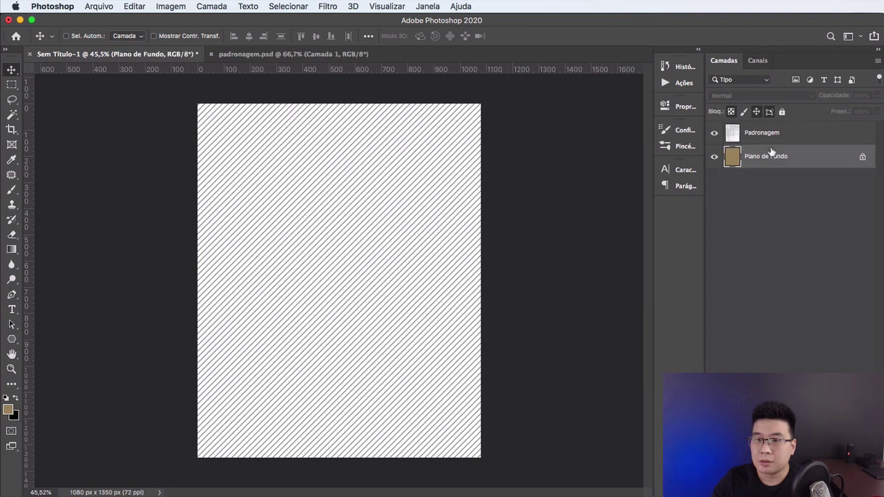
pyautogui.click(764, 185)
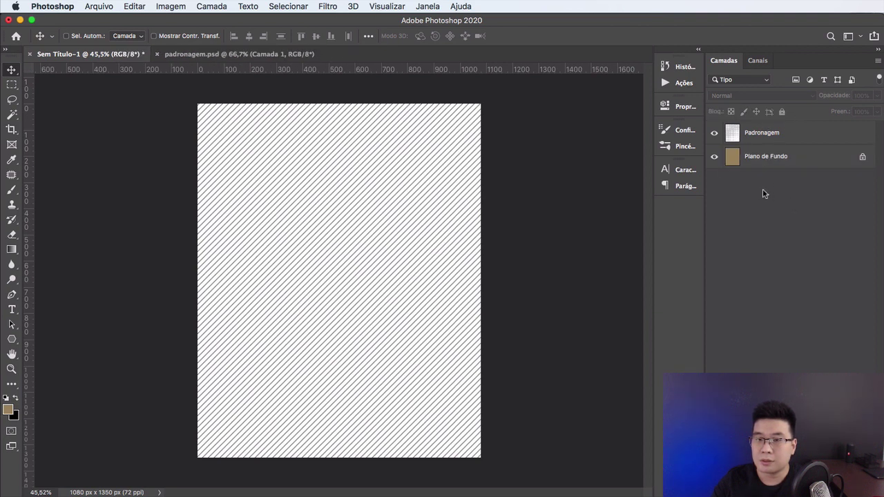
pyautogui.click(769, 157)
pyautogui.click(775, 182)
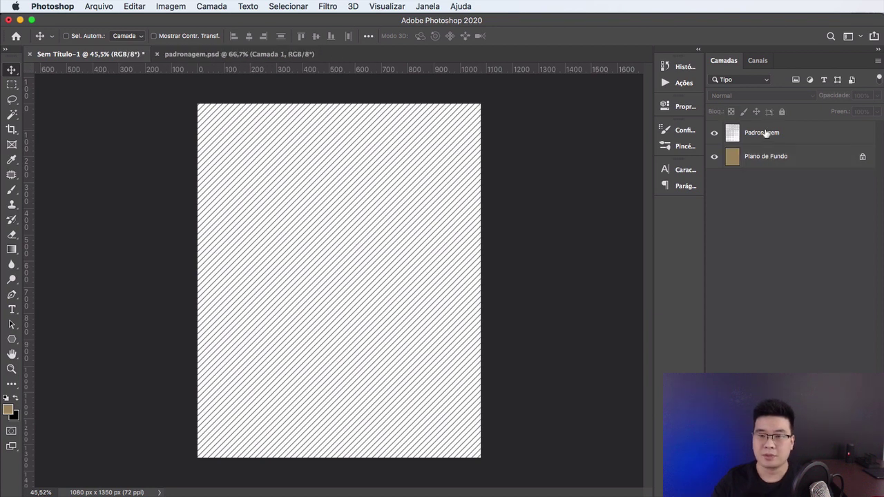
pyautogui.click(764, 133)
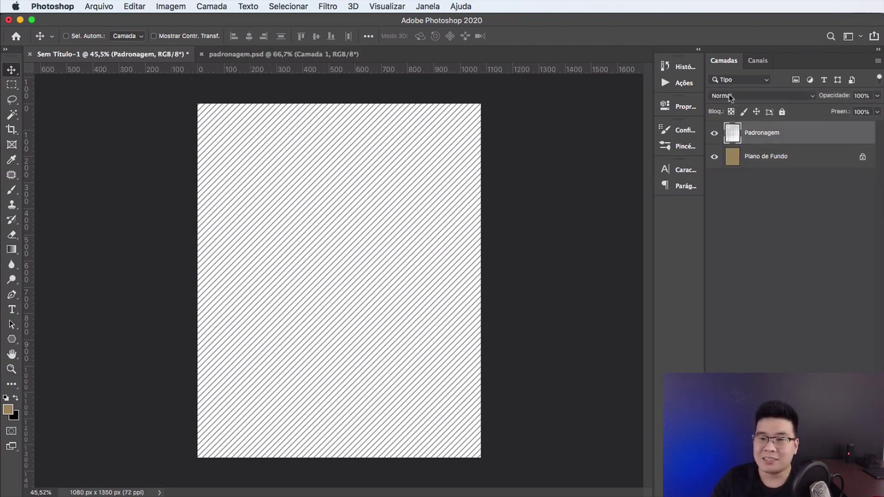
# Step: Set the Padronagem layer's blend mode to Multiplicação
pyautogui.click(732, 95)
pyautogui.click(754, 94)
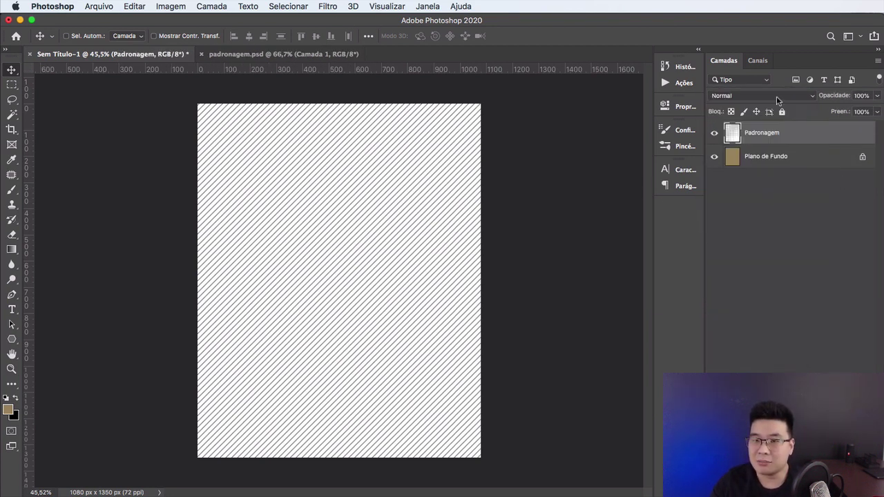
pyautogui.click(776, 97)
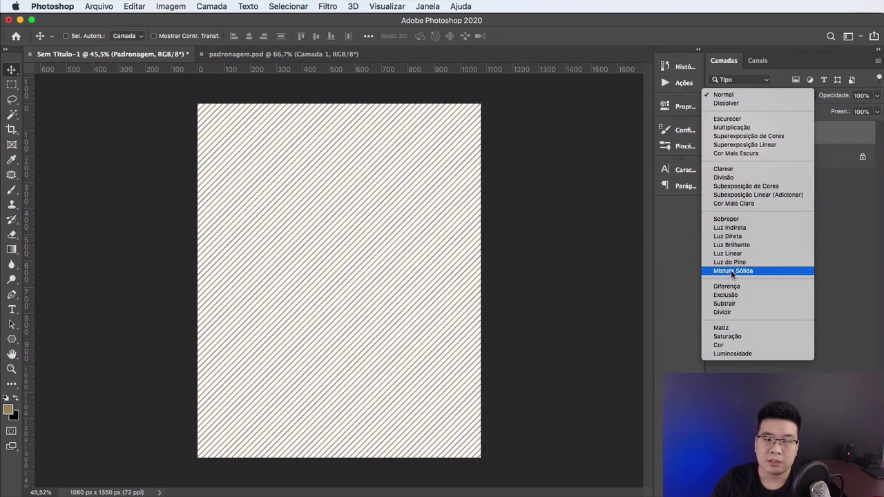
pyautogui.click(757, 129)
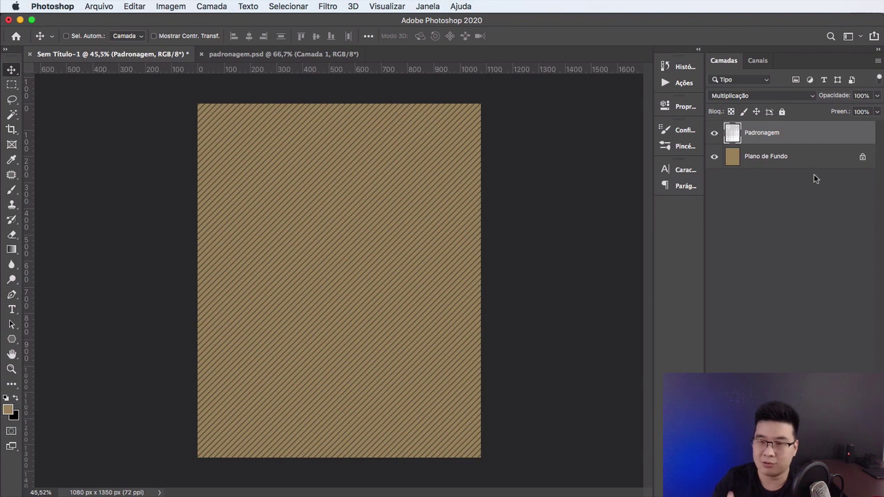
# Step: Lower the Padronagem layer's opacity to 20%
pyautogui.click(877, 96)
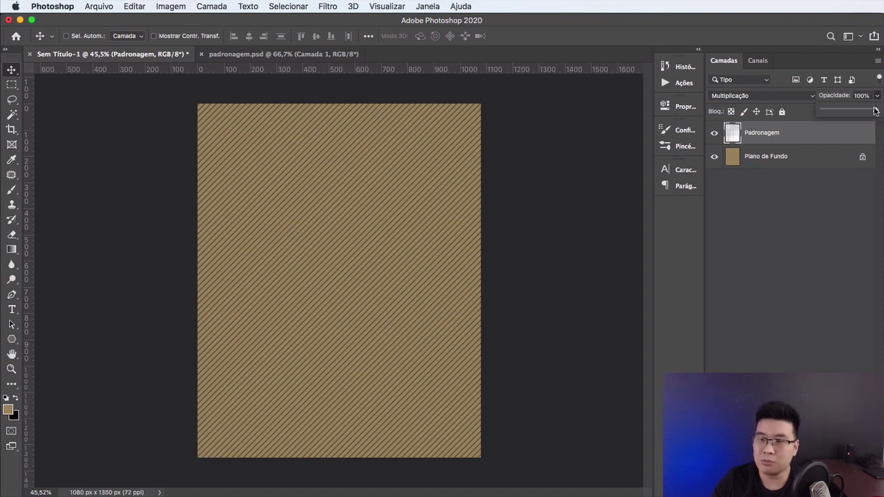
pyautogui.moveTo(876, 111)
pyautogui.mouseDown()
pyautogui.moveTo(820, 115)
pyautogui.moveTo(859, 112)
pyautogui.mouseUp()
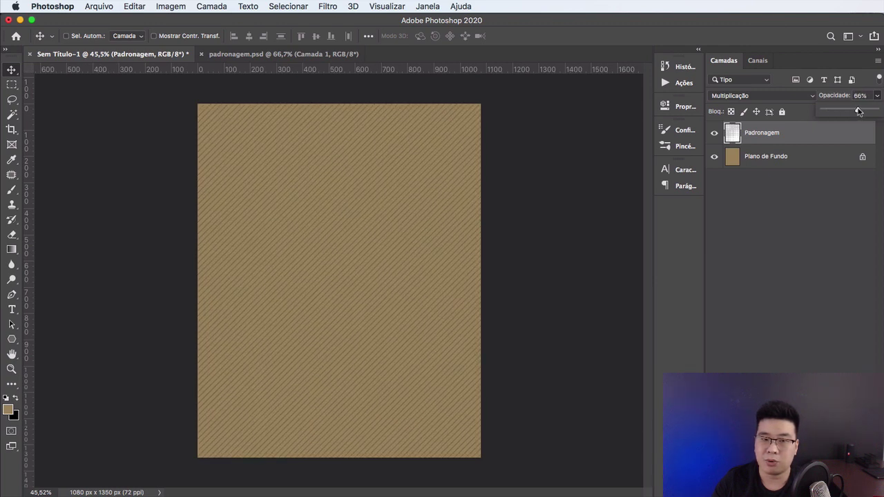
pyautogui.click(826, 176)
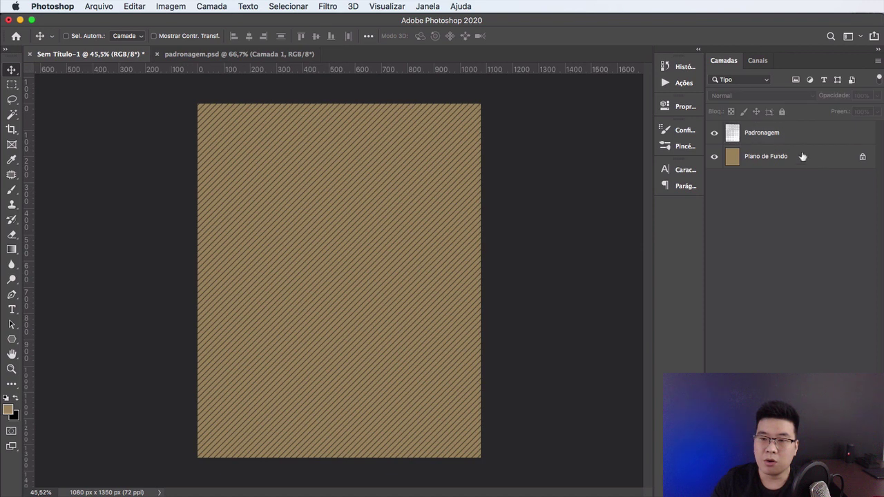
pyautogui.click(784, 131)
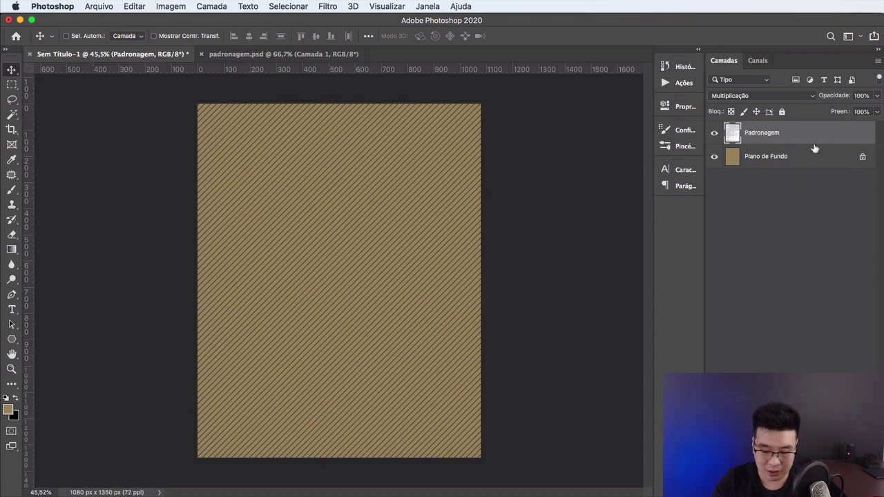
pyautogui.press('5')
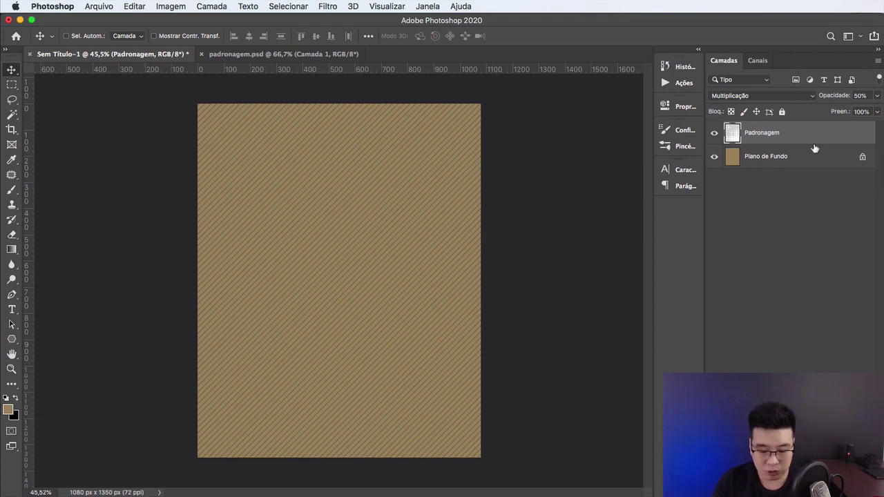
pyautogui.press('3')
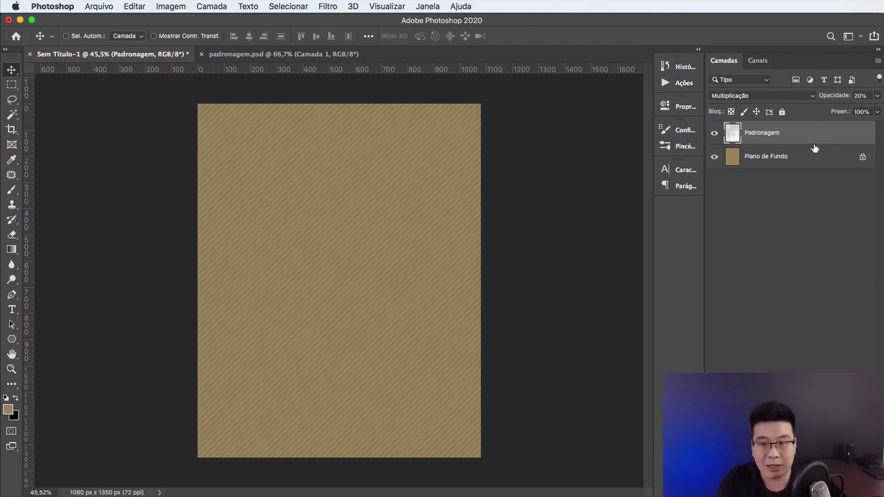
pyautogui.press('1')
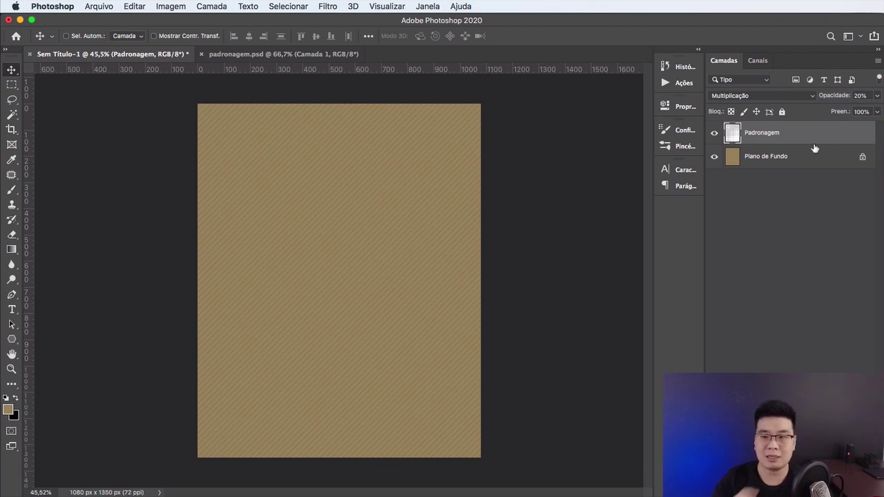
# Step: Apply Lock All to the Padronagem stripe layer
pyautogui.click(798, 187)
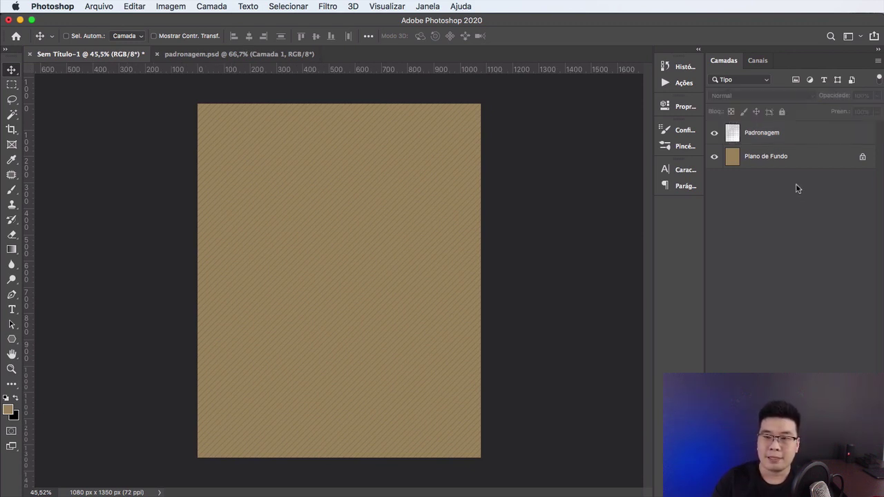
pyautogui.click(780, 134)
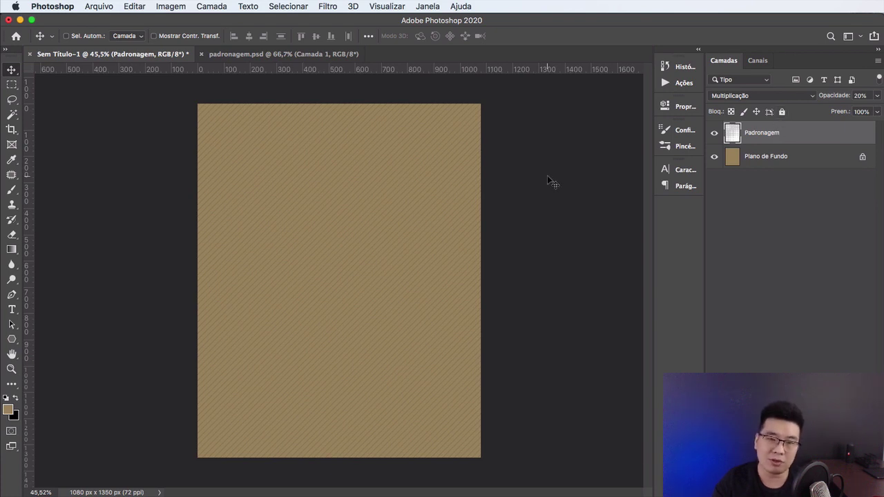
pyautogui.click(782, 112)
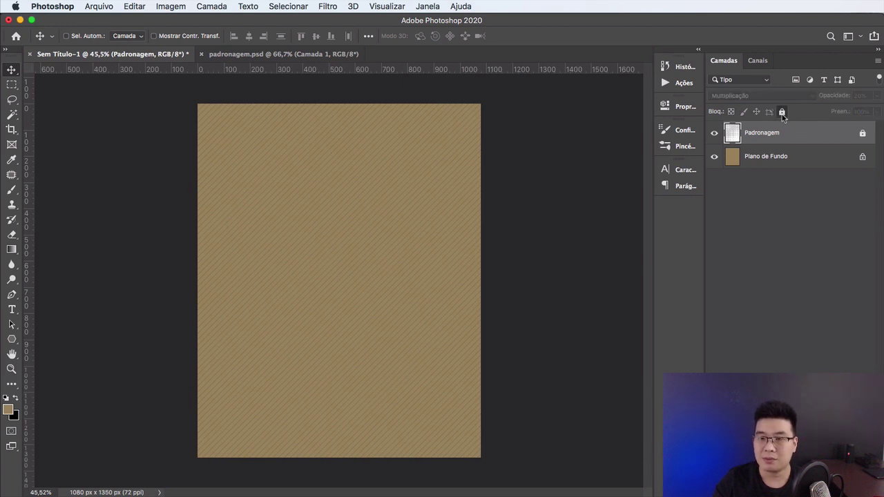
# Step: Test that the locked stripe layer won't move and dismiss the locked-layer alerts
pyautogui.click(323, 205)
pyautogui.click(697, 184)
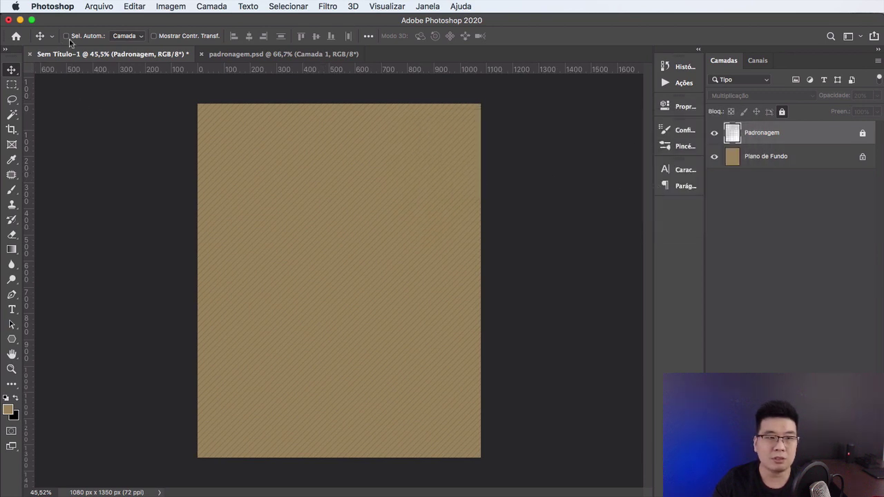
pyautogui.click(302, 177)
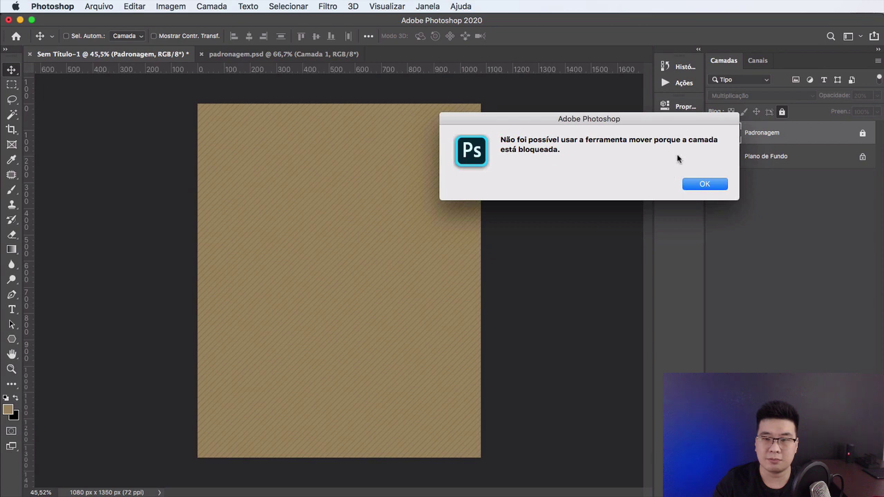
pyautogui.click(697, 185)
pyautogui.click(774, 157)
pyautogui.click(778, 141)
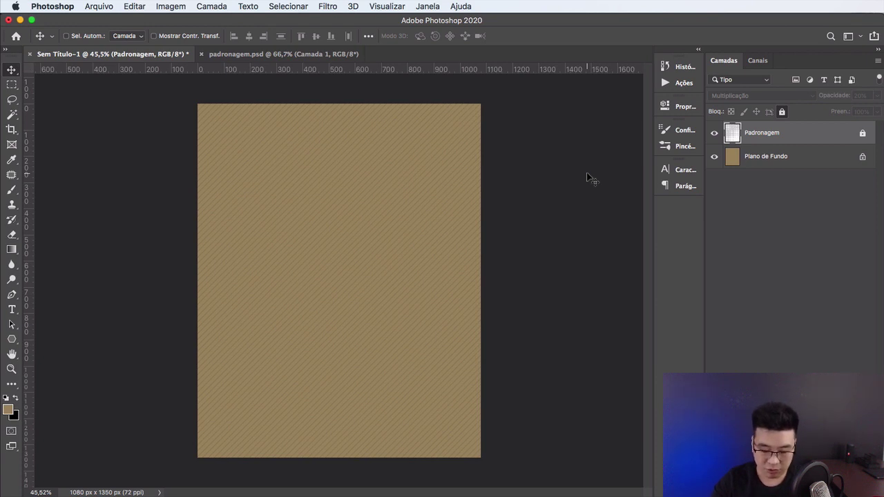
# Step: Place Depoimento.jpg from Finder onto the post as a new layer and hide the guides
pyautogui.hotkey('ctrl', ';')
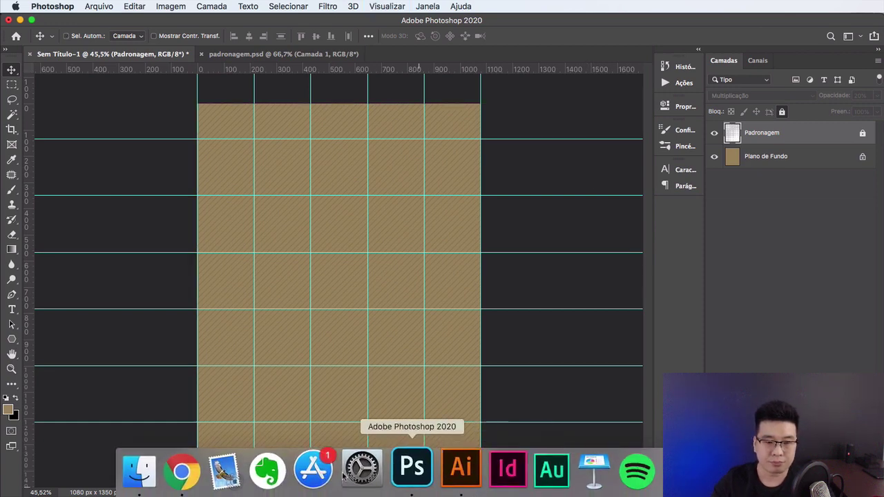
pyautogui.click(154, 470)
pyautogui.click(584, 300)
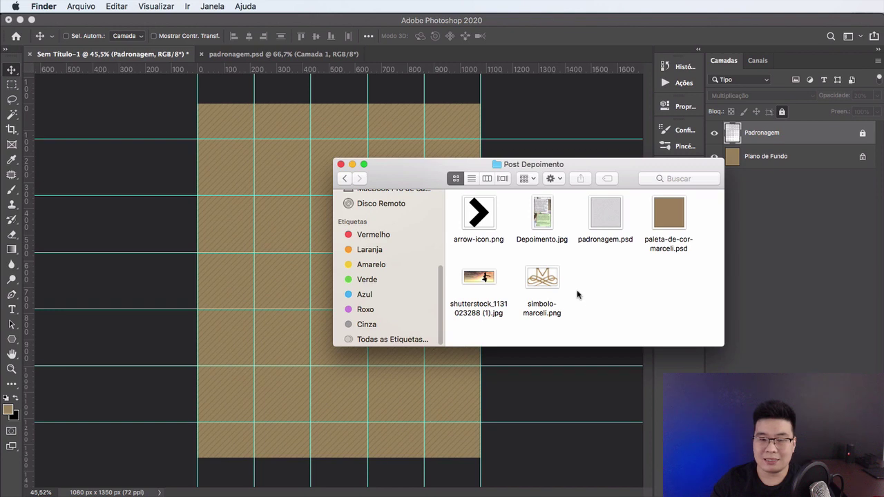
pyautogui.click(547, 218)
pyautogui.moveTo(531, 176); pyautogui.dragTo(690, 205)
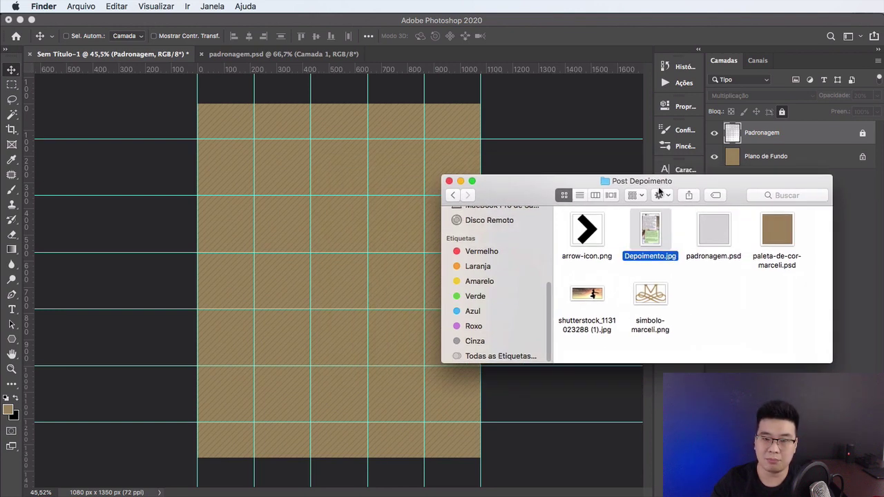
pyautogui.moveTo(700, 236); pyautogui.dragTo(388, 204)
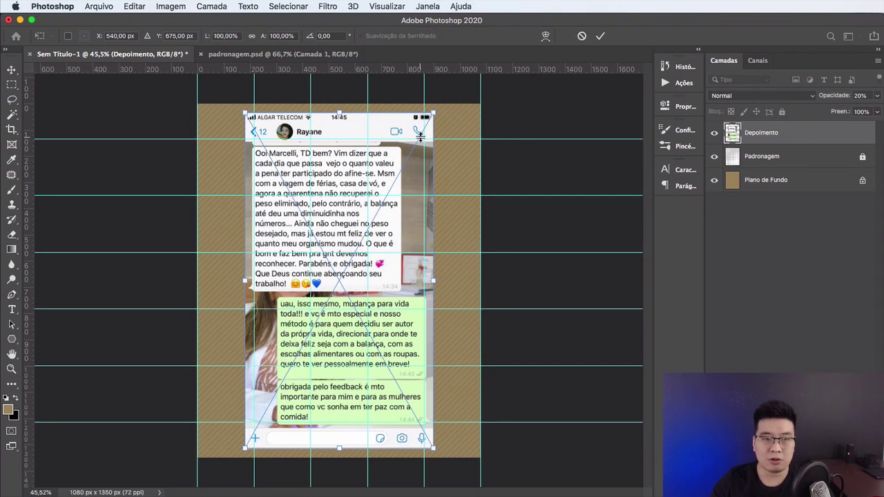
pyautogui.press('Return')
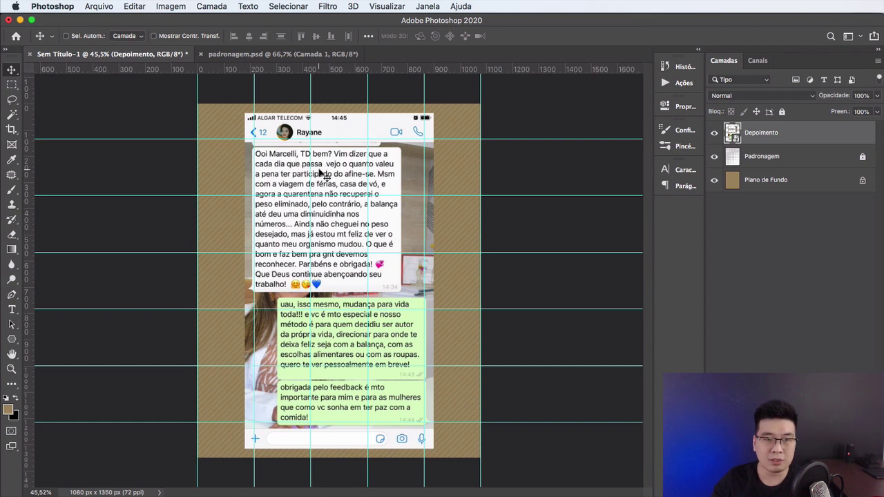
pyautogui.press('super')
pyautogui.press('super+semicolon')
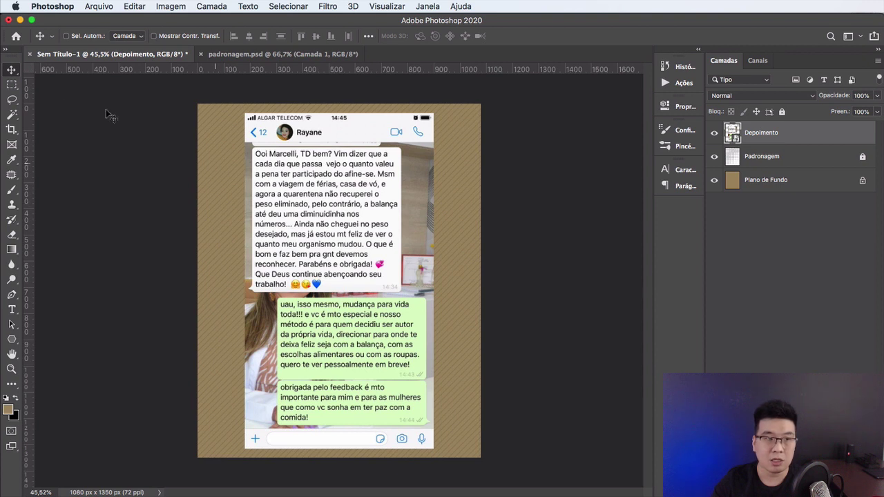
# Step: Marquee the top chat bubble and copy it onto a new Camada 1 layer
pyautogui.click(12, 84)
pyautogui.rightClick(12, 84)
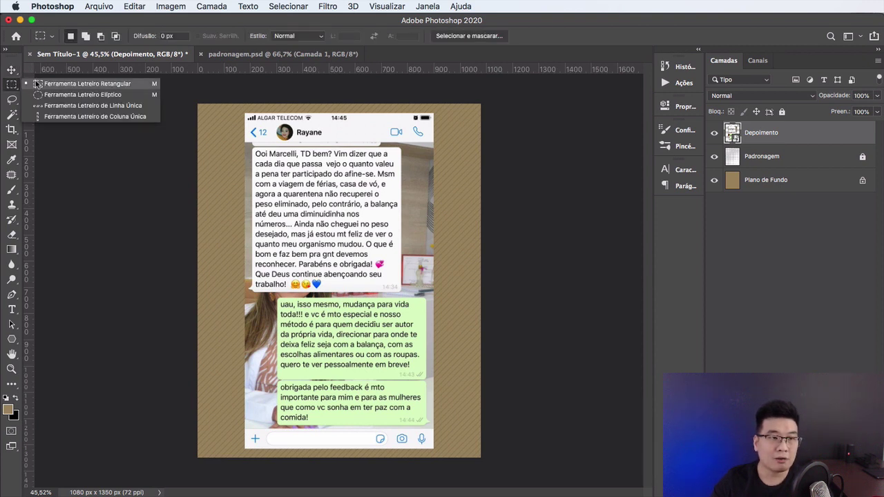
pyautogui.click(38, 83)
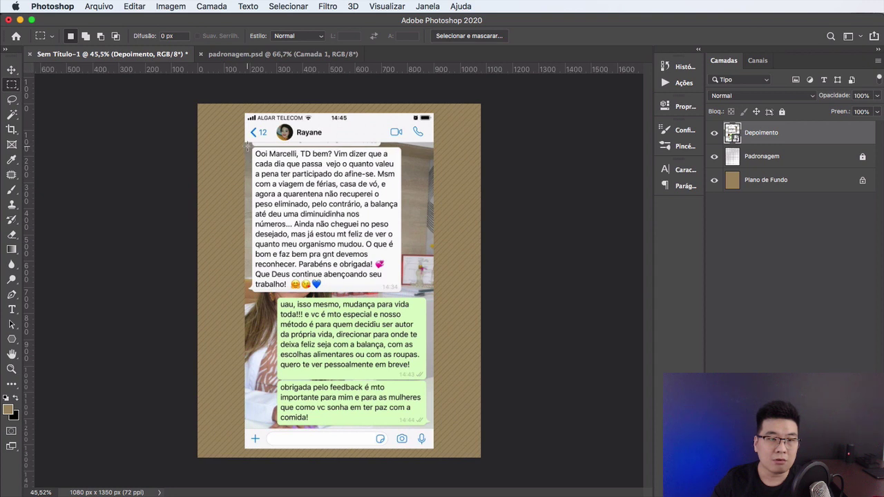
pyautogui.moveTo(248, 146); pyautogui.dragTo(351, 290)
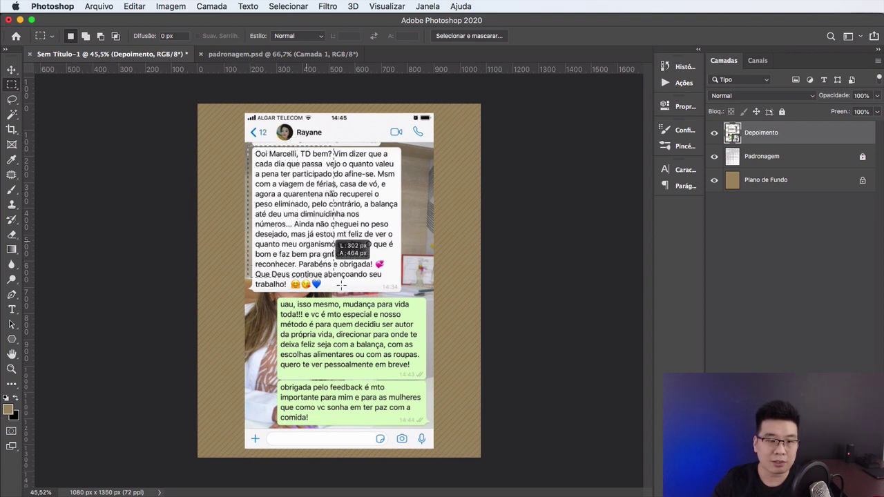
pyautogui.press('super+d')
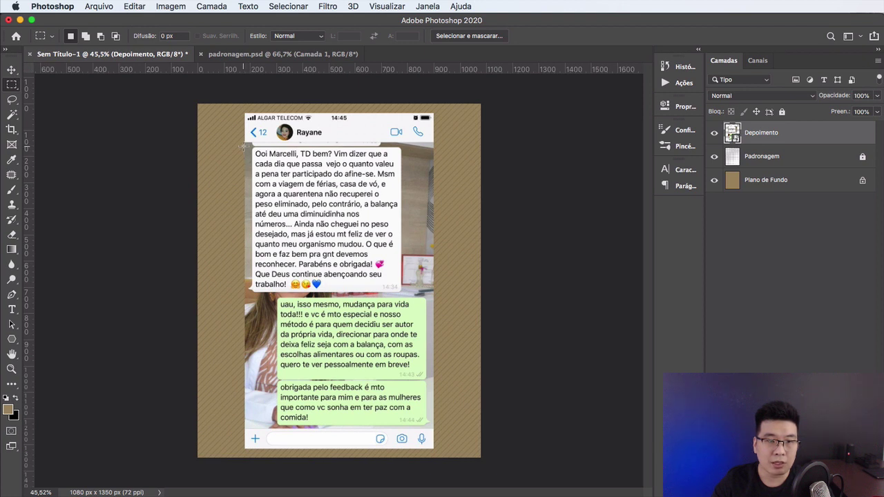
pyautogui.moveTo(243, 145); pyautogui.dragTo(405, 293)
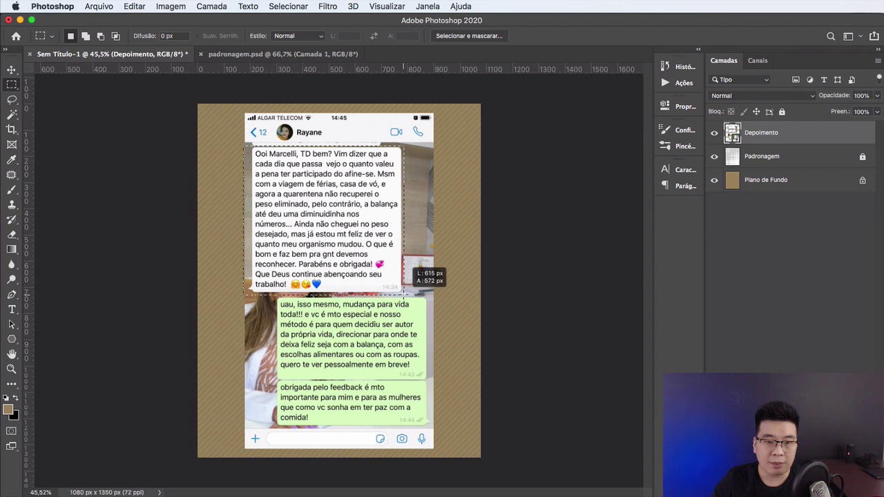
pyautogui.moveTo(405, 293); pyautogui.dragTo(404, 294)
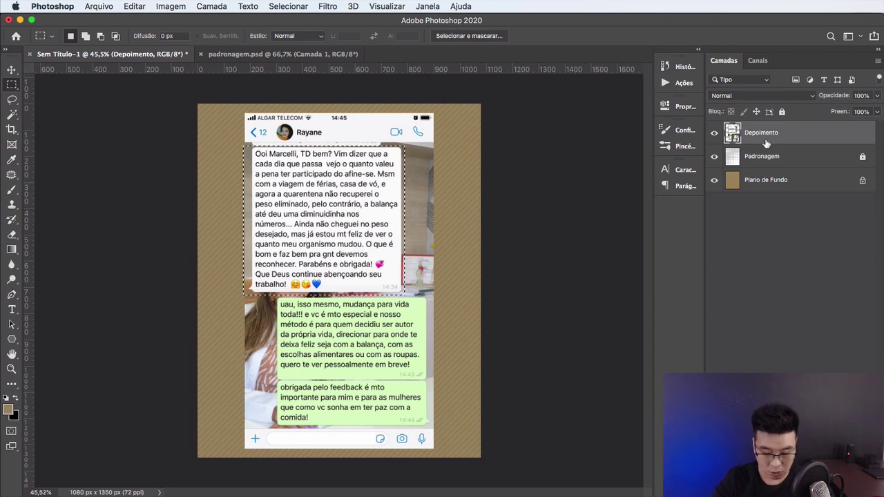
pyautogui.hotkey('ctrl', 'j')
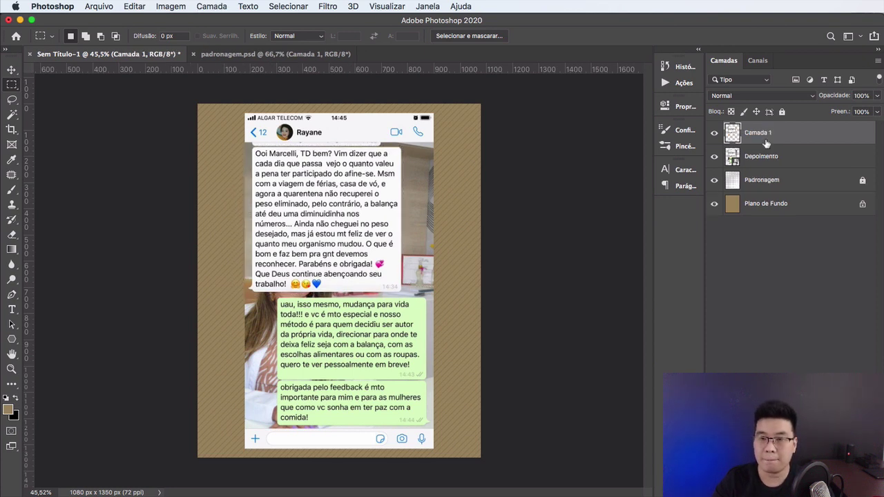
# Step: Hide the Depoimento screenshot layer and zoom in on the copied bubble
pyautogui.click(714, 158)
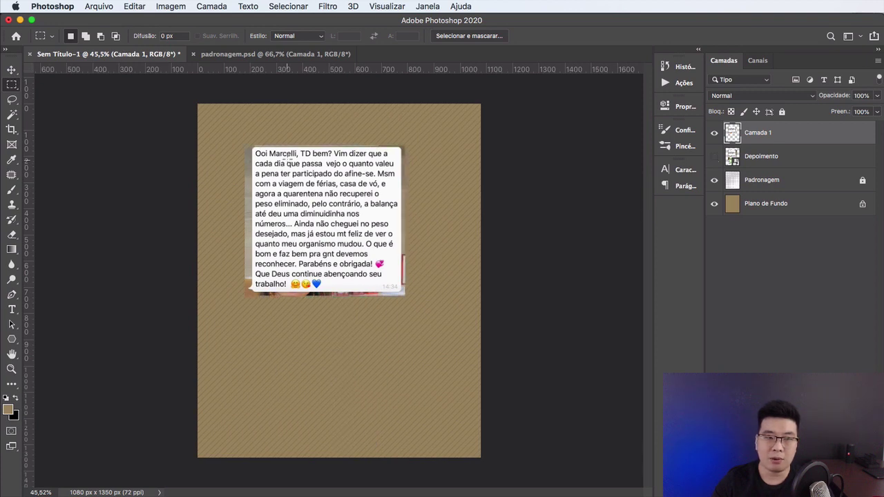
pyautogui.moveTo(304, 154); pyautogui.dragTo(365, 147)
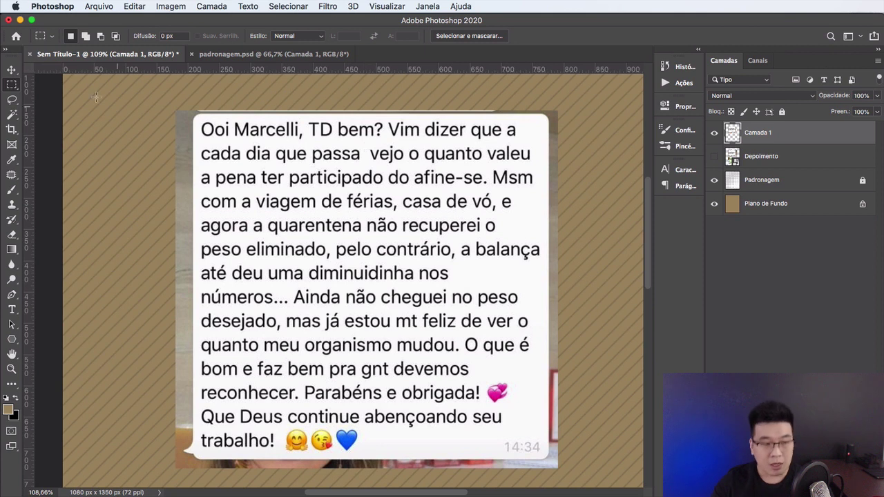
pyautogui.rightClick(9, 84)
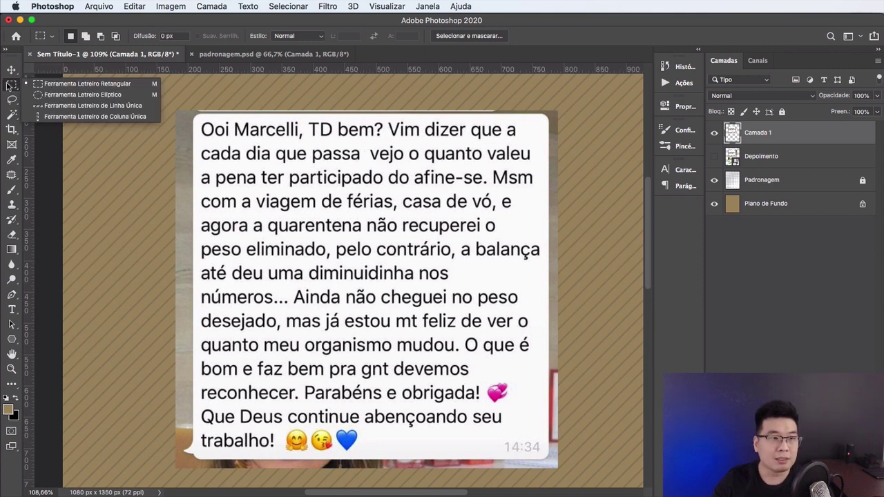
pyautogui.click(38, 86)
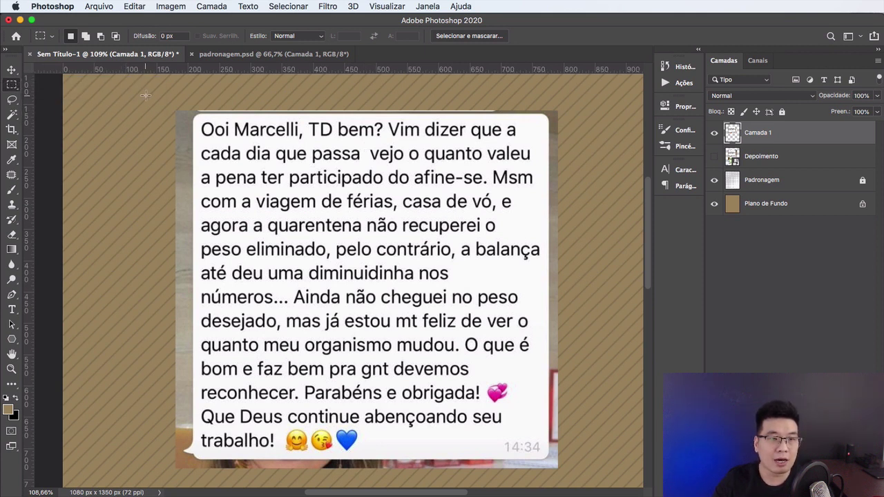
pyautogui.moveTo(145, 96); pyautogui.dragTo(576, 112)
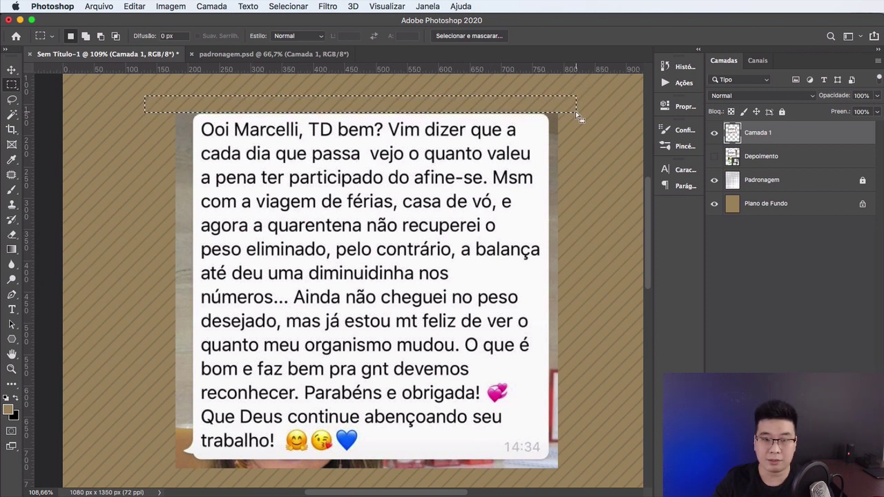
pyautogui.hotkey('ctrl', 'd')
pyautogui.press('v')
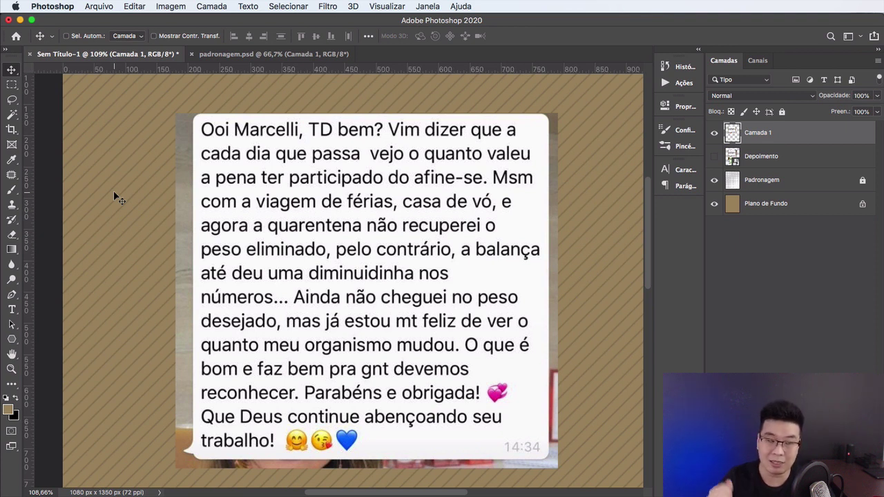
pyautogui.press('w')
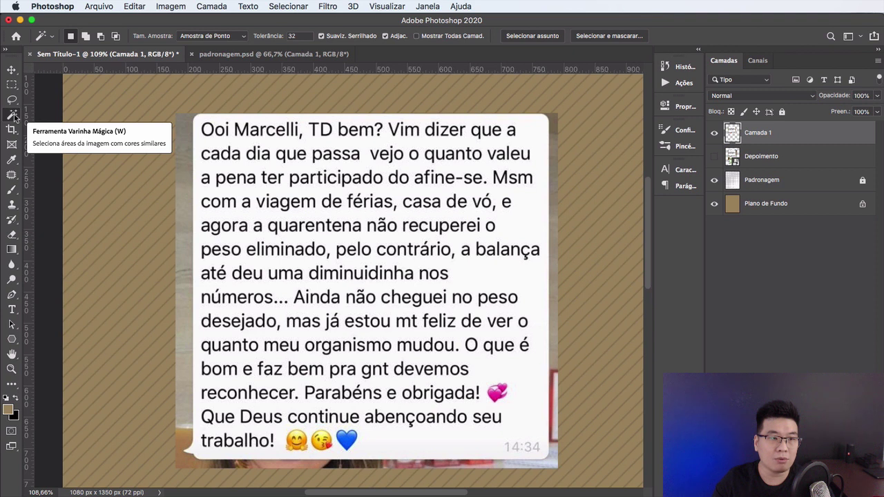
# Step: Magic Wand-select the leftover photo strip on the bubble's left side and bottom-left corner
pyautogui.rightClick(11, 115)
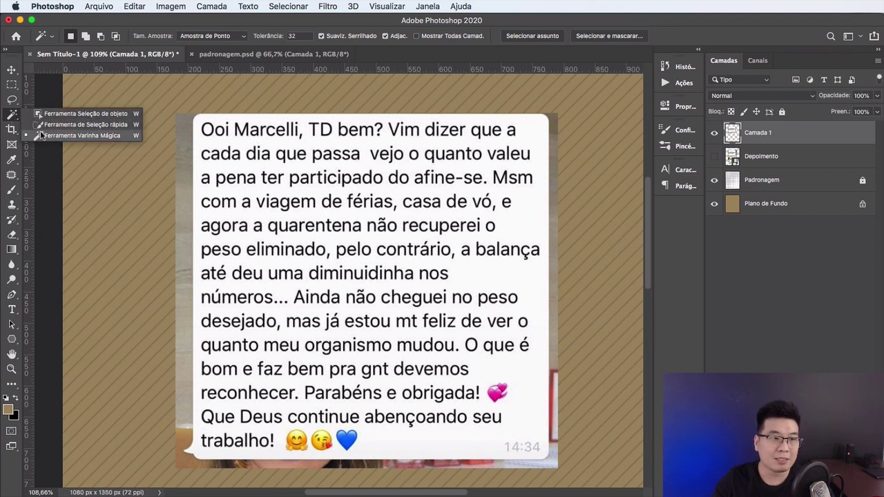
pyautogui.click(41, 135)
pyautogui.rightClick(14, 116)
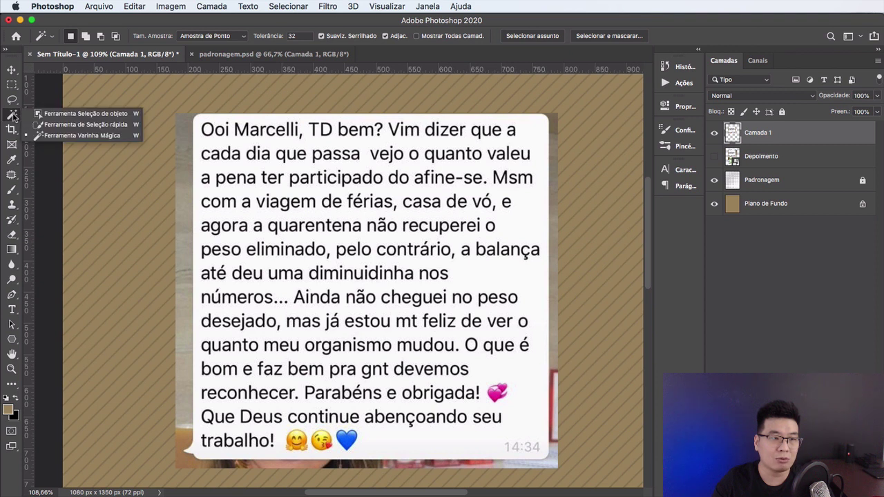
pyautogui.click(52, 135)
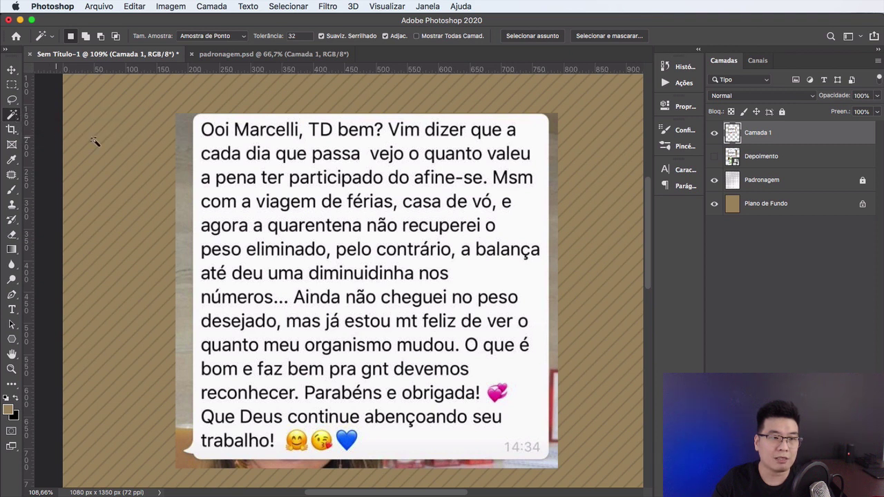
pyautogui.click(184, 142)
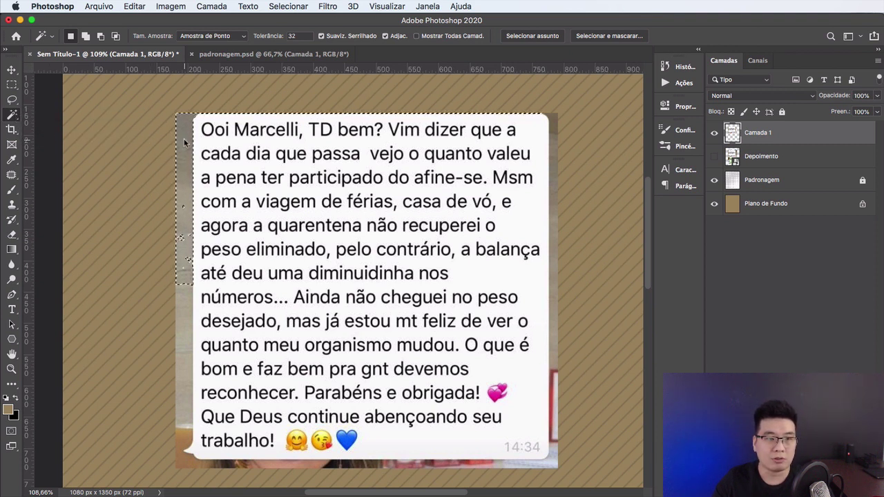
pyautogui.keyDown('shift'); pyautogui.click(187, 216); pyautogui.keyUp('shift')
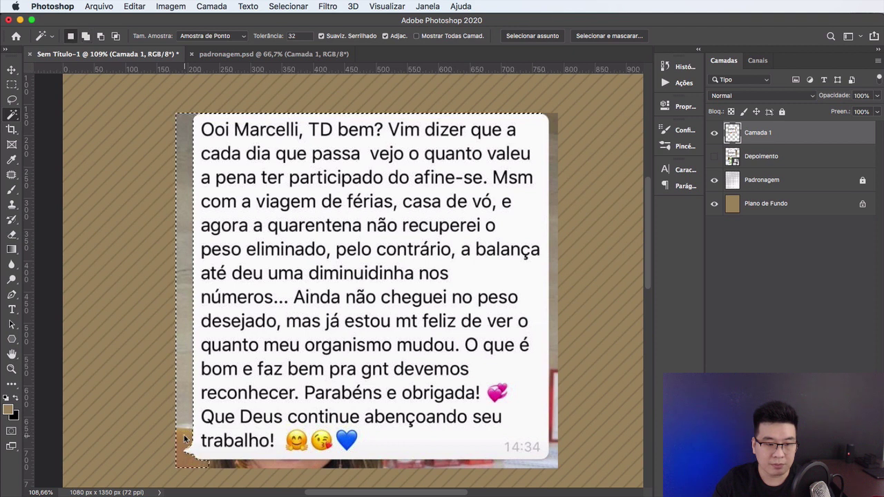
pyautogui.keyDown('shift'); pyautogui.click(203, 467); pyautogui.keyUp('shift')
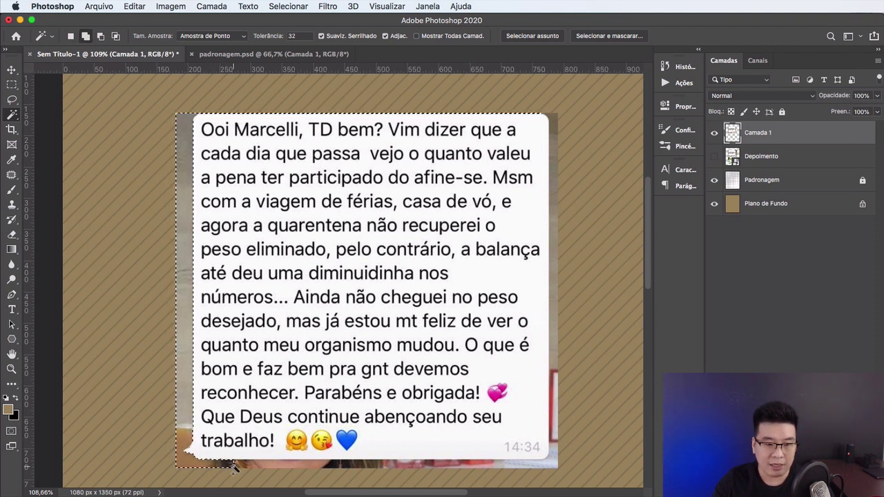
# Step: Add the leftover photo along the bubble's bottom edge to the selection
pyautogui.keyDown('shift'); pyautogui.click(235, 469); pyautogui.keyUp('shift')
pyautogui.keyDown('shift'); pyautogui.click(237, 469); pyautogui.keyUp('shift')
pyautogui.keyDown('shift'); pyautogui.click(243, 468); pyautogui.keyUp('shift')
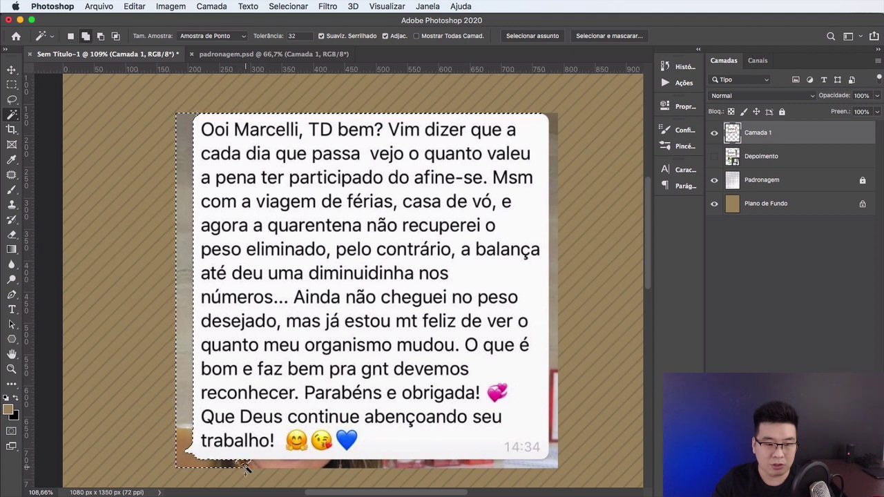
pyautogui.keyDown('shift'); pyautogui.click(241, 468); pyautogui.keyUp('shift')
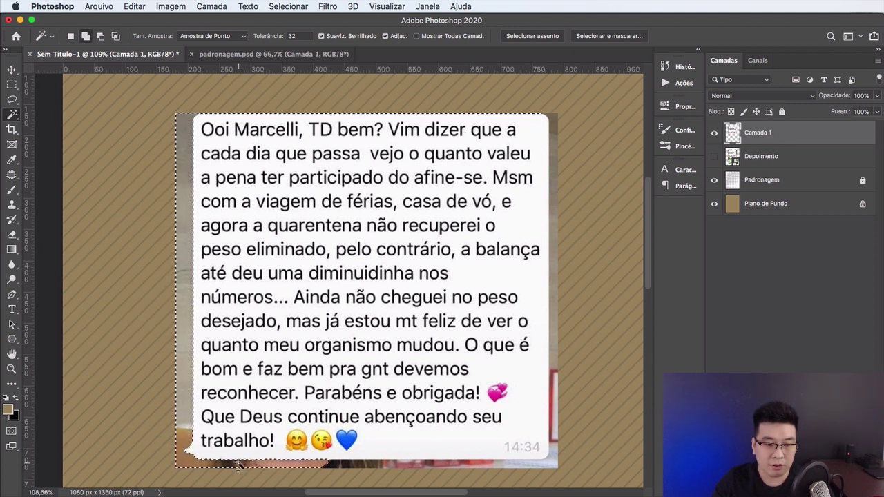
pyautogui.keyDown('shift'); pyautogui.click(333, 467); pyautogui.keyUp('shift')
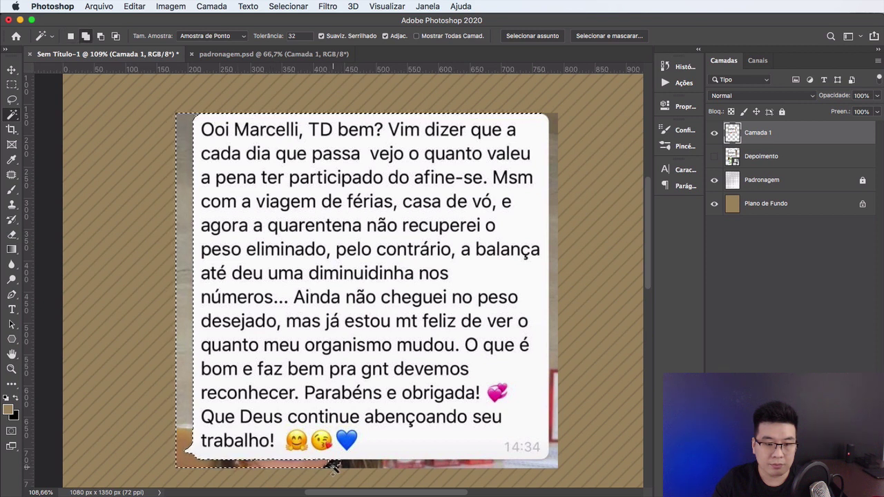
pyautogui.keyDown('shift'); pyautogui.click(337, 468); pyautogui.keyUp('shift')
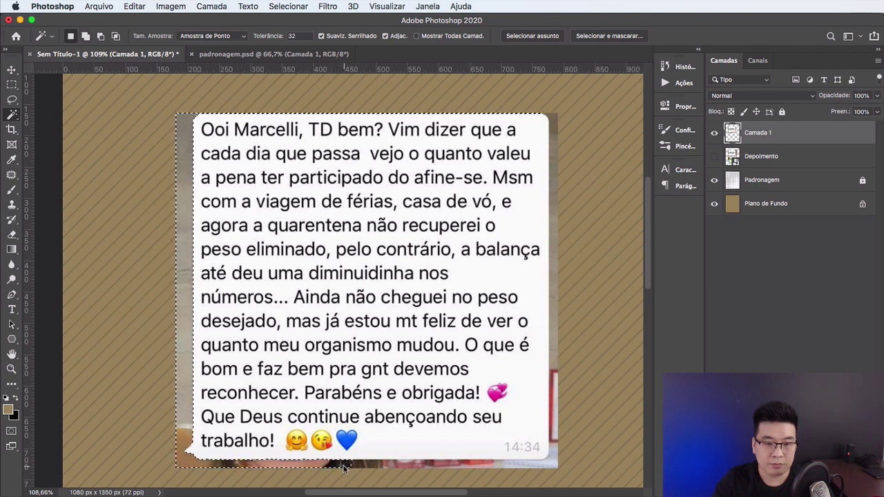
pyautogui.keyDown('shift'); pyautogui.click(349, 469); pyautogui.keyUp('shift')
pyautogui.keyDown('shift'); pyautogui.click(362, 468); pyautogui.keyUp('shift')
pyautogui.keyDown('shift'); pyautogui.click(379, 468); pyautogui.keyUp('shift')
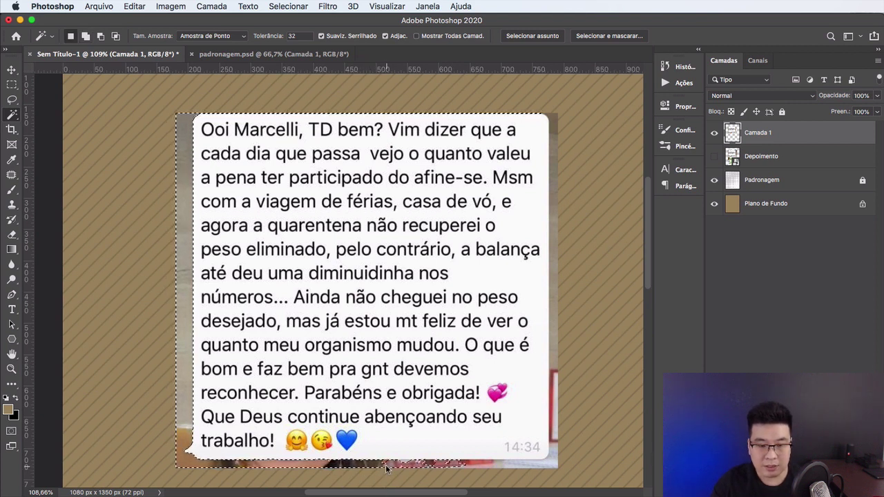
# Step: Add the remaining bottom-right scraps, delete the selected pixels, and deselect
pyautogui.keyDown('shift'); pyautogui.click(391, 469); pyautogui.keyUp('shift')
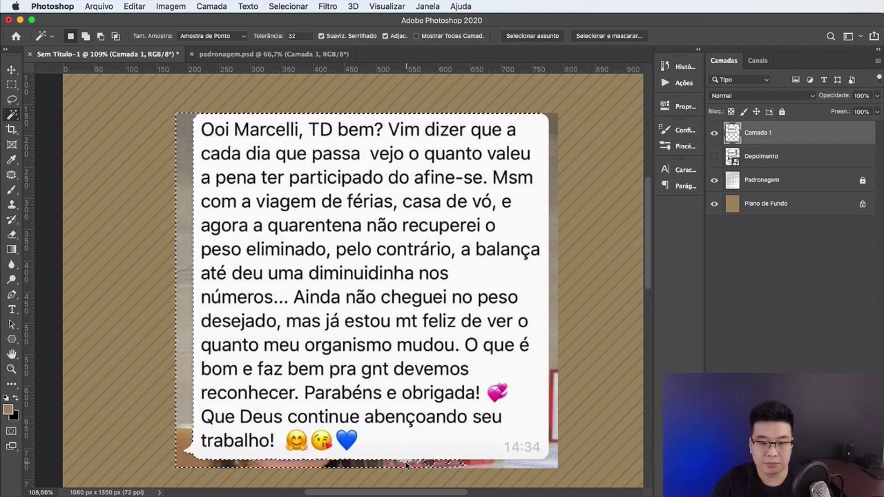
pyautogui.keyDown('shift'); pyautogui.click(419, 469); pyautogui.keyUp('shift')
pyautogui.keyDown('shift'); pyautogui.click(431, 470); pyautogui.keyUp('shift')
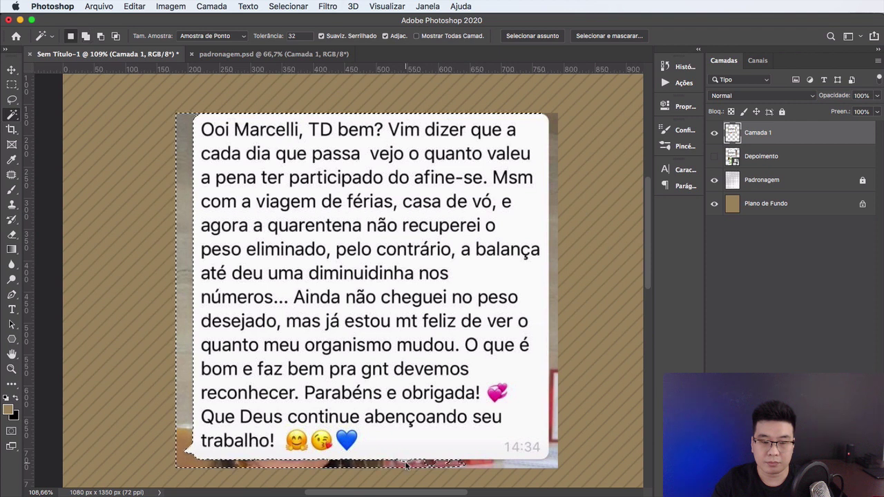
pyautogui.keyDown('shift'); pyautogui.click(445, 471); pyautogui.keyUp('shift')
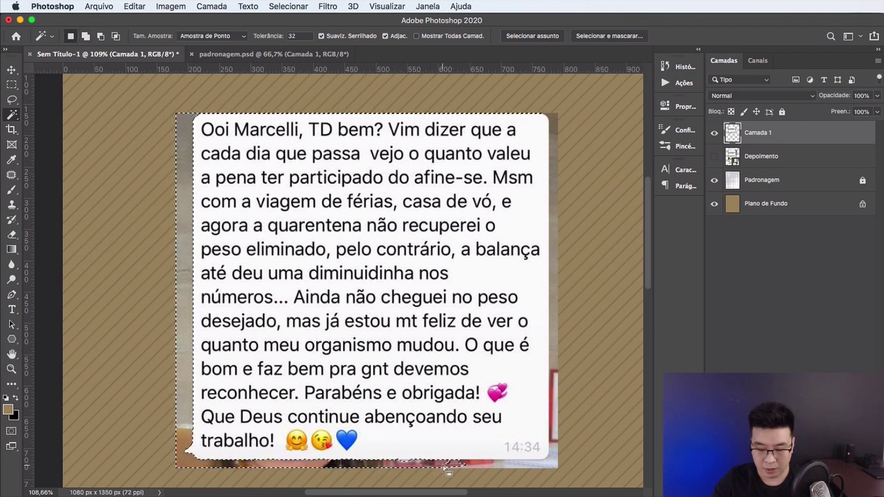
pyautogui.press('Delete')
pyautogui.hotkey('ctrl', 'd')
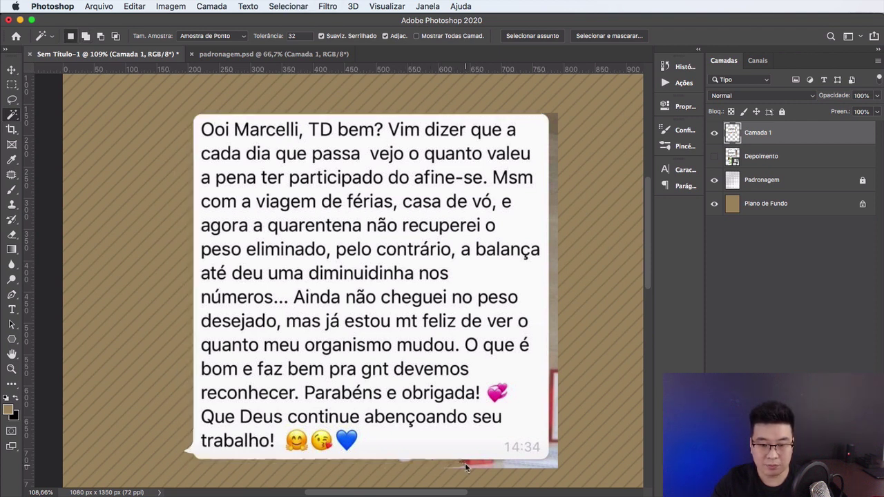
pyautogui.hotkey('ctrl', 'd')
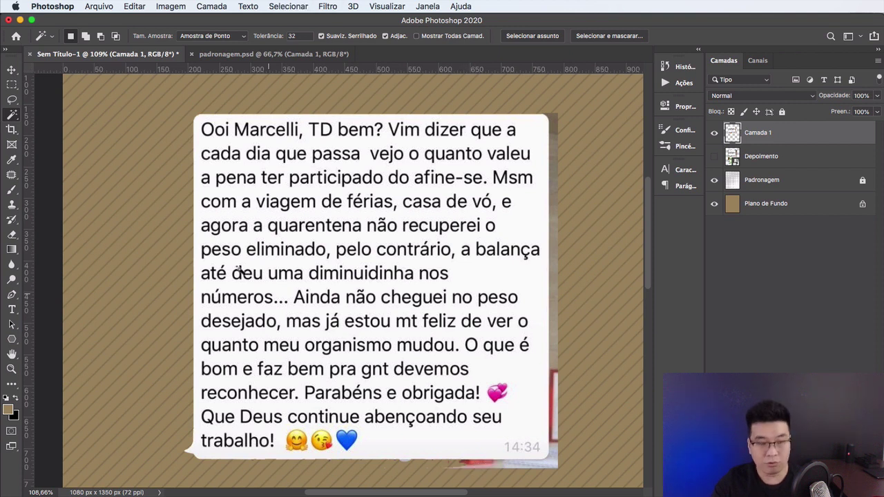
pyautogui.click(23, 86)
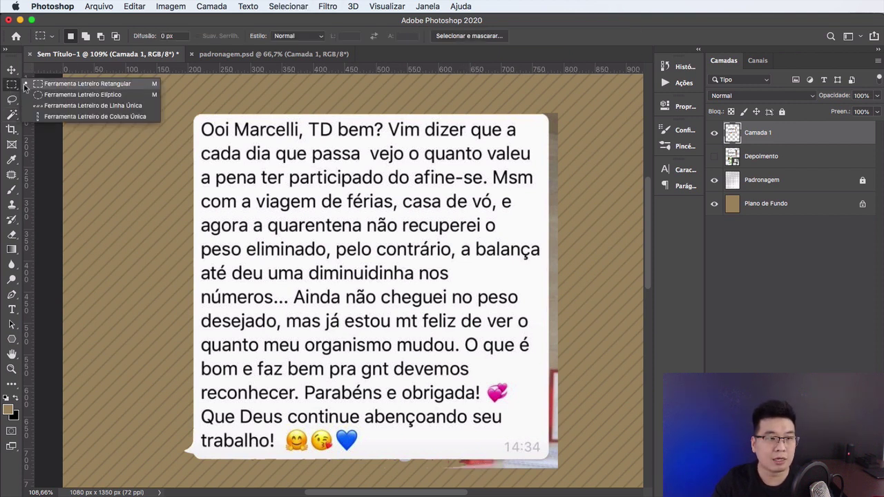
# Step: Marquee and delete the photo strip below the bubble
pyautogui.click(34, 86)
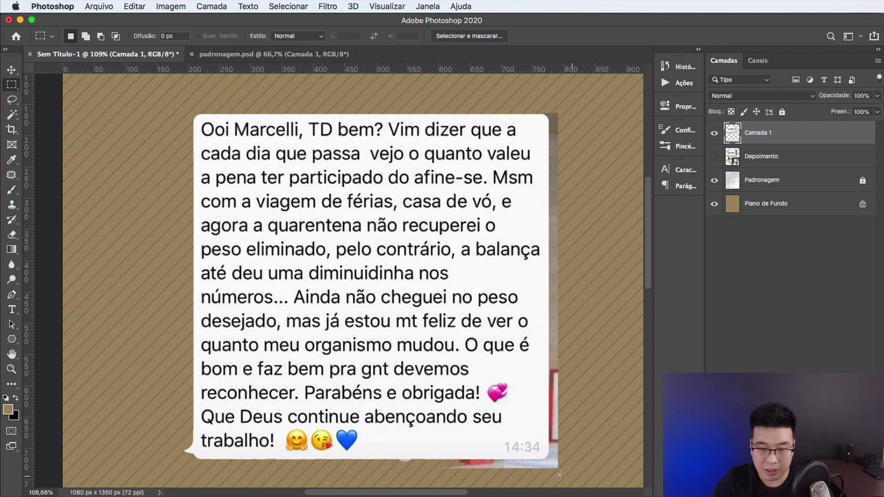
pyautogui.moveTo(573, 477); pyautogui.dragTo(334, 459)
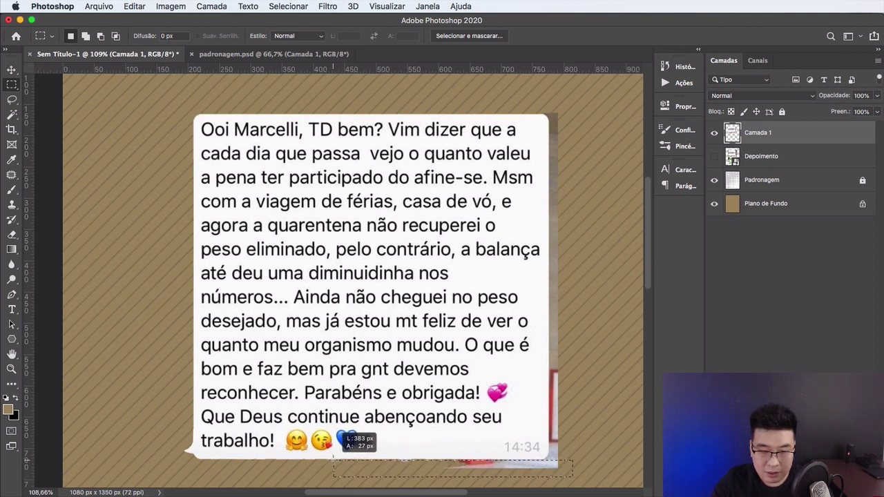
pyautogui.moveTo(334, 459); pyautogui.dragTo(336, 459)
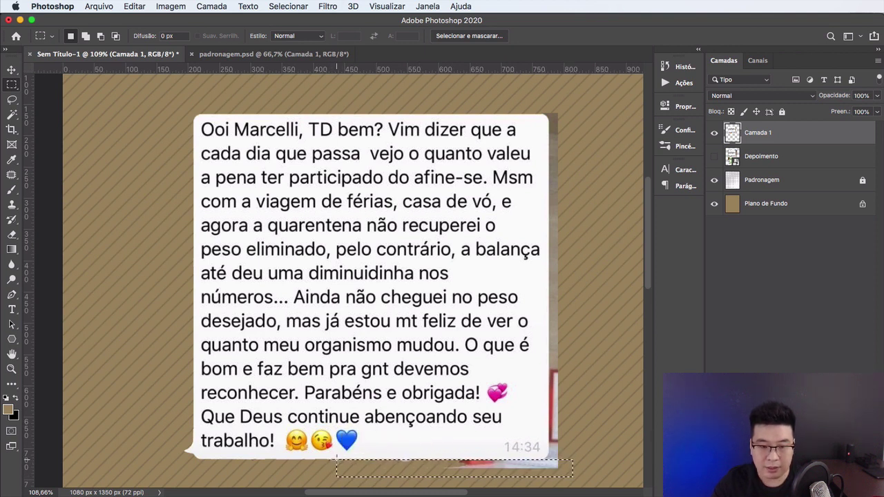
pyautogui.press('Delete')
pyautogui.hotkey('ctrl', 'd')
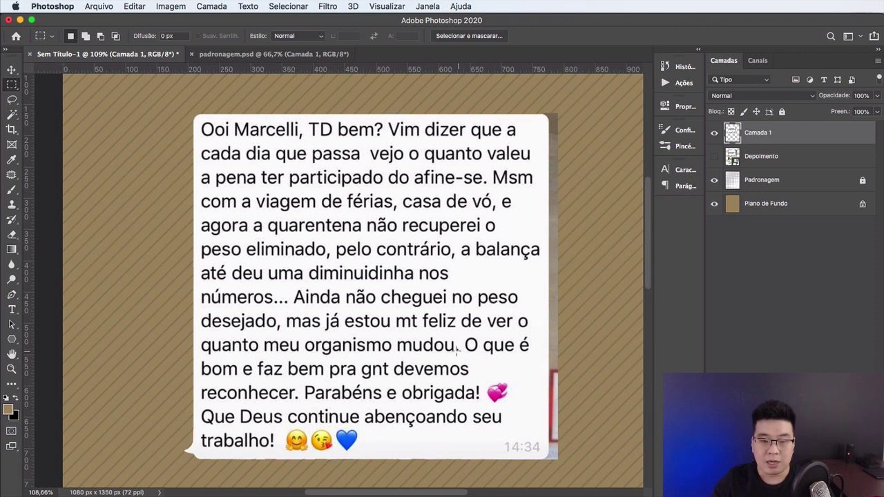
pyautogui.hotkey('ctrl', 'z')
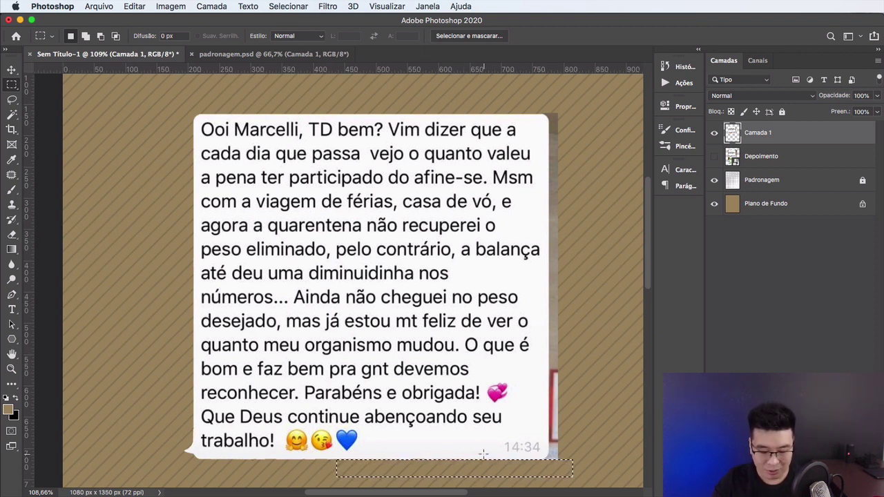
pyautogui.hotkey('ctrl', 'd')
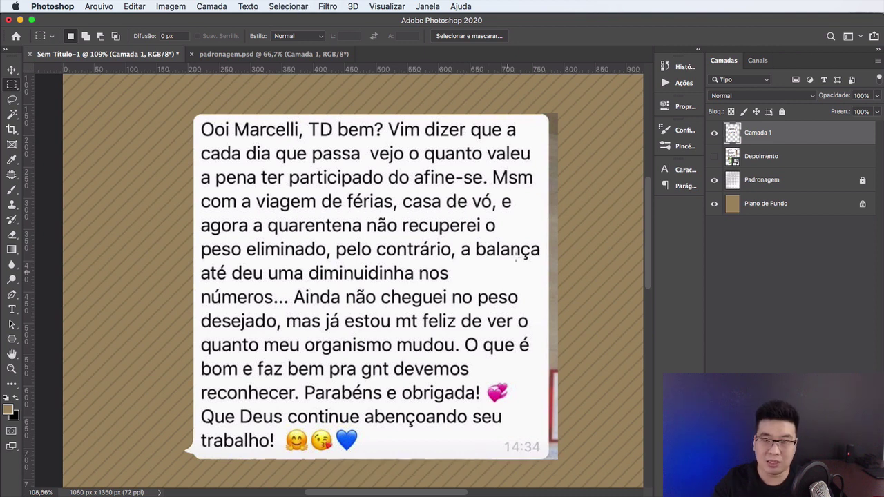
# Step: Marquee and delete the photo strip along the bubble's right edge
pyautogui.moveTo(593, 93); pyautogui.dragTo(550, 476)
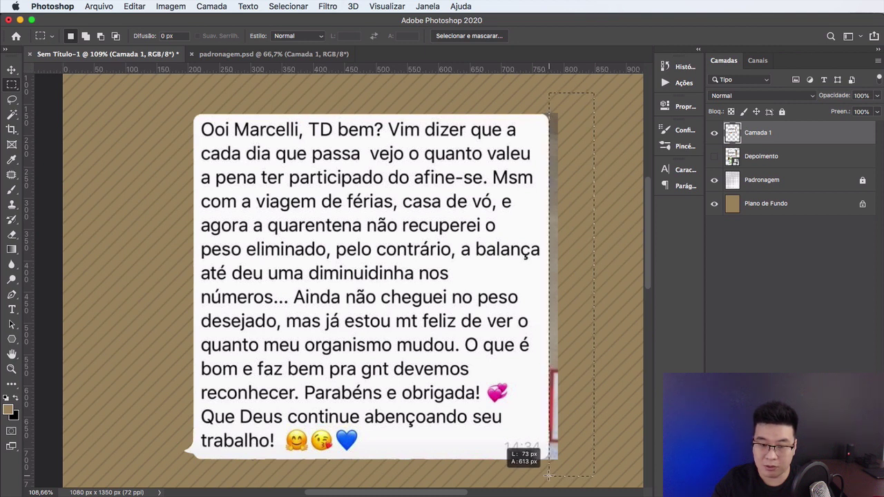
pyautogui.moveTo(550, 476); pyautogui.dragTo(548, 475)
pyautogui.press('Delete')
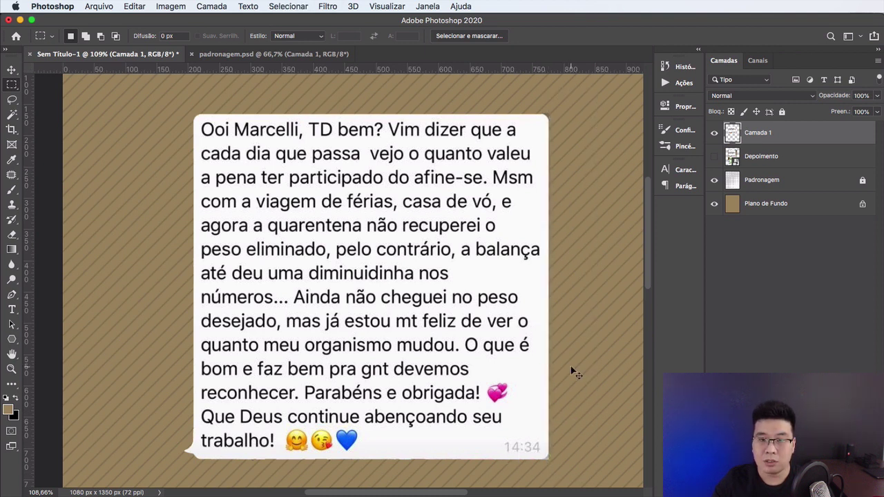
pyautogui.press('w')
pyautogui.moveTo(550, 113); pyautogui.dragTo(597, 113)
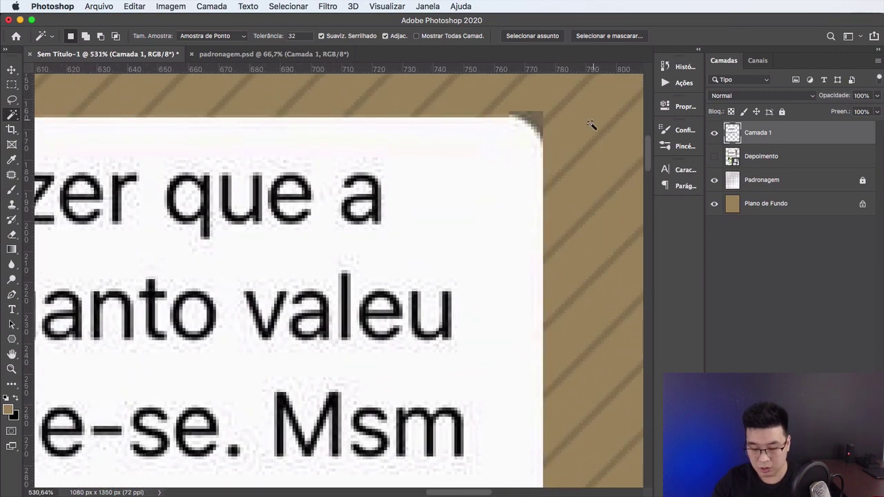
# Step: Trace the bubble's top-right corner with the Pen tool and make it a selection
pyautogui.press('p')
pyautogui.click(542, 151)
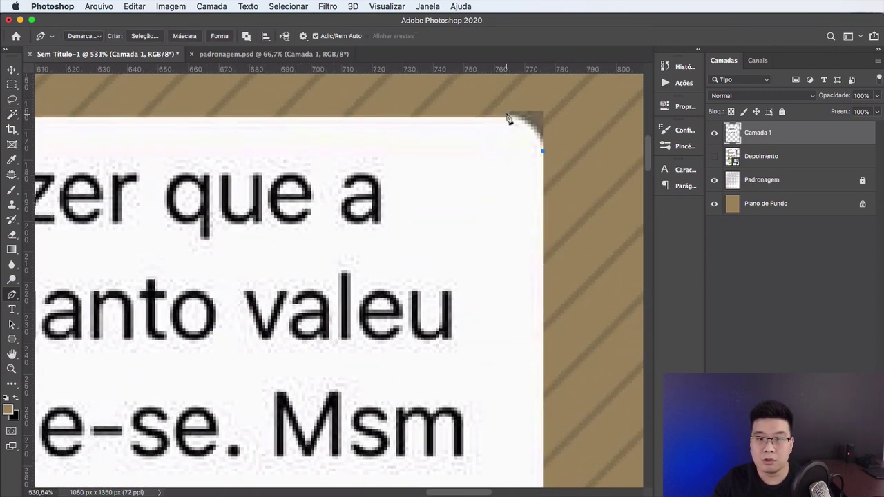
pyautogui.moveTo(507, 116); pyautogui.dragTo(473, 114)
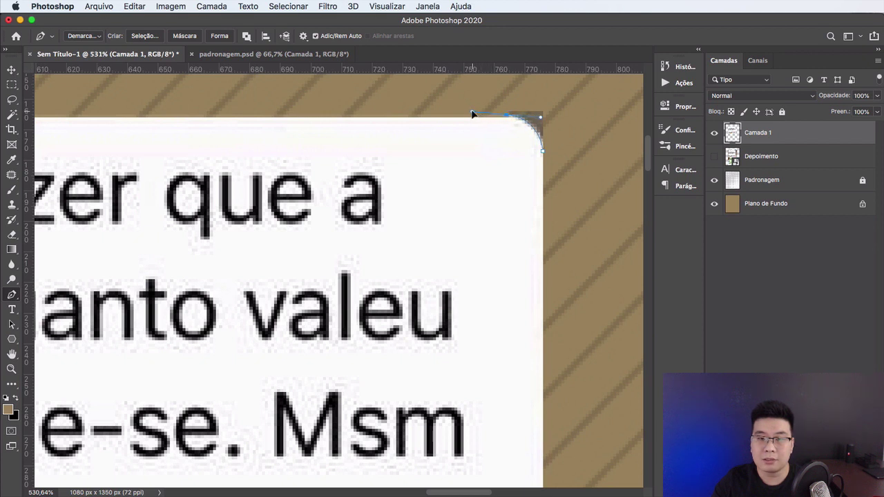
pyautogui.moveTo(518, 97); pyautogui.dragTo(566, 106)
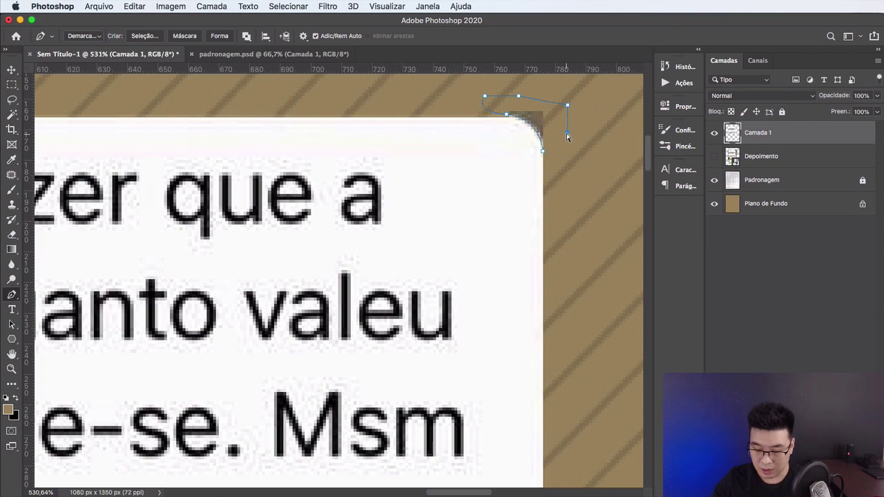
pyautogui.click(567, 134)
pyautogui.hotkey('ctrl', 'Return')
pyautogui.moveTo(567, 135); pyautogui.dragTo(456, 135)
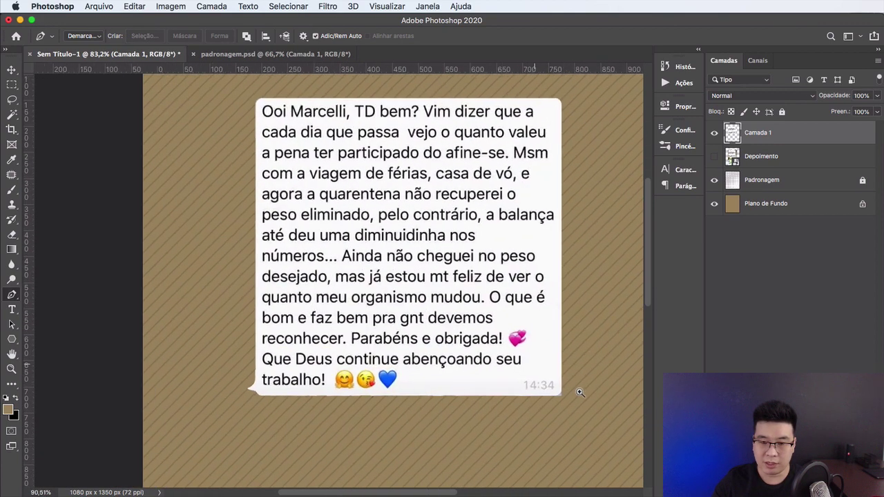
# Step: Trace the bubble's bottom-right corner with the Pen tool and make it a selection
pyautogui.moveTo(580, 392); pyautogui.dragTo(590, 392)
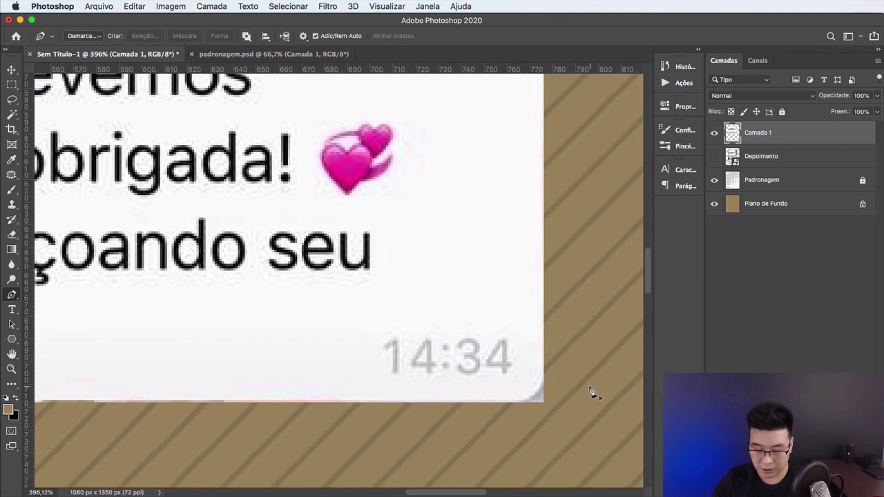
pyautogui.click(545, 368)
pyautogui.hotkey('ctrl', 'z')
pyautogui.click(545, 368)
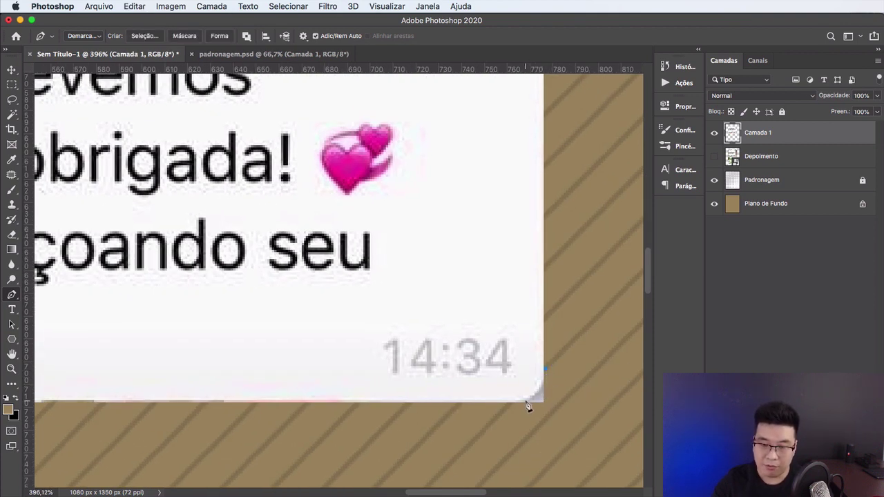
pyautogui.click(506, 407)
pyautogui.moveTo(507, 411); pyautogui.dragTo(473, 417)
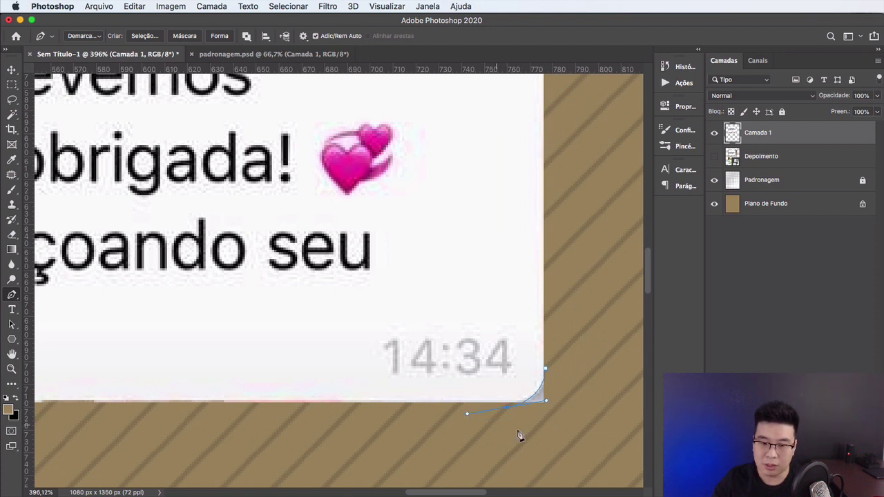
pyautogui.click(550, 441)
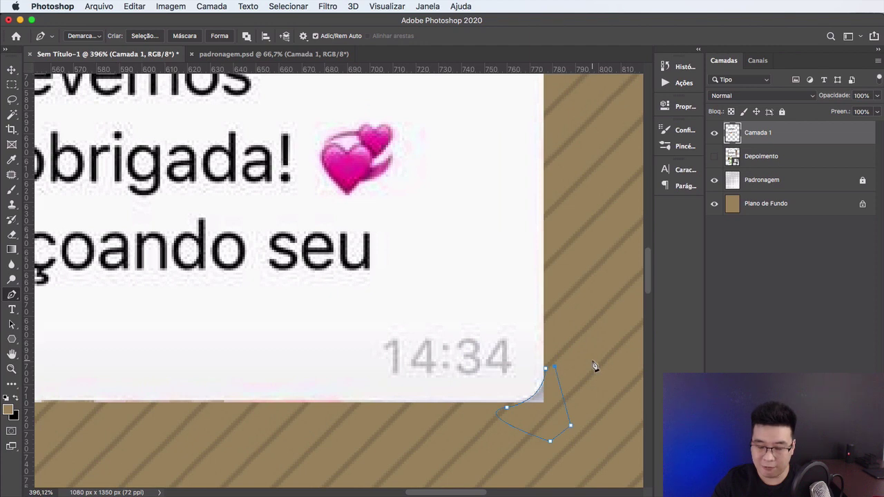
pyautogui.hotkey('ctrl', 'Return')
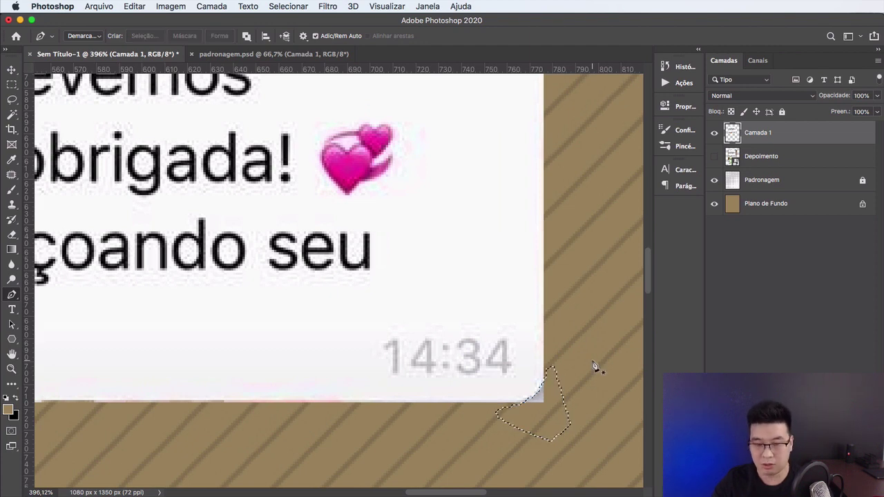
# Step: Zoom back out and center the whole document in view
pyautogui.scroll(-5, 517, 345)
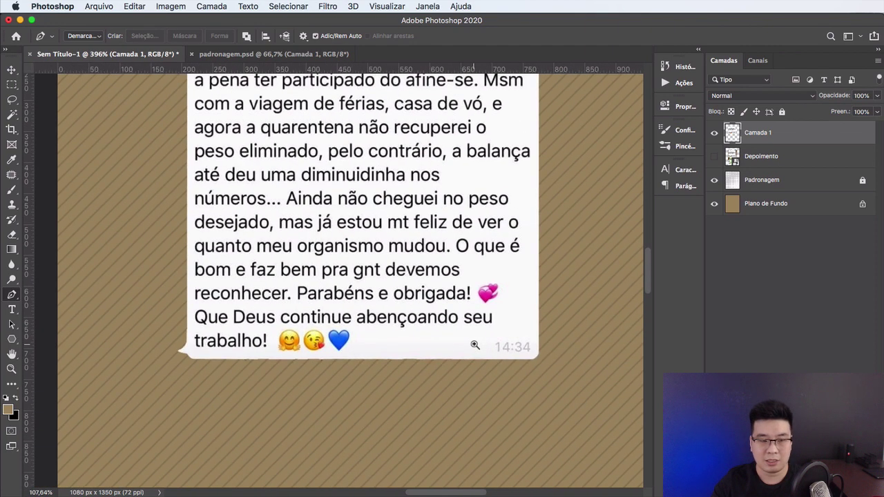
pyautogui.moveTo(304, 281)
pyautogui.mouseDown()
pyautogui.moveTo(312, 298)
pyautogui.moveTo(381, 347)
pyautogui.mouseUp()
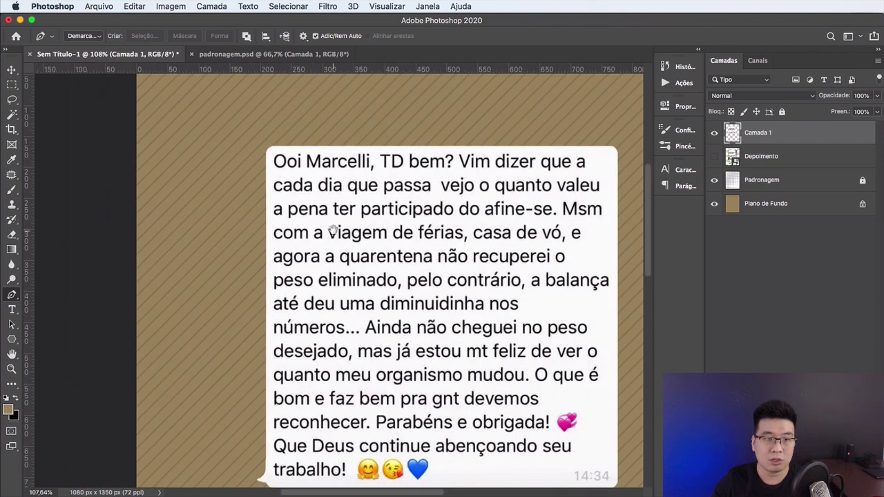
pyautogui.scroll(-2, 350, 215)
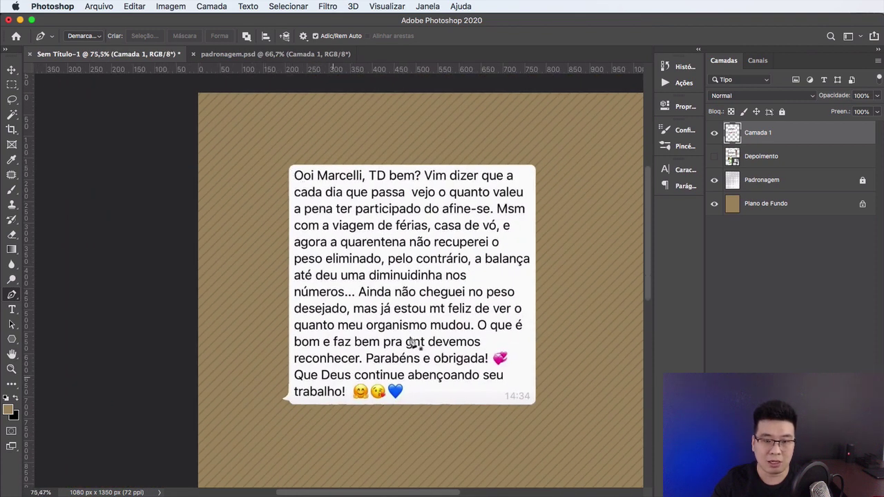
pyautogui.press('v')
pyautogui.scroll(-3, 412, 310)
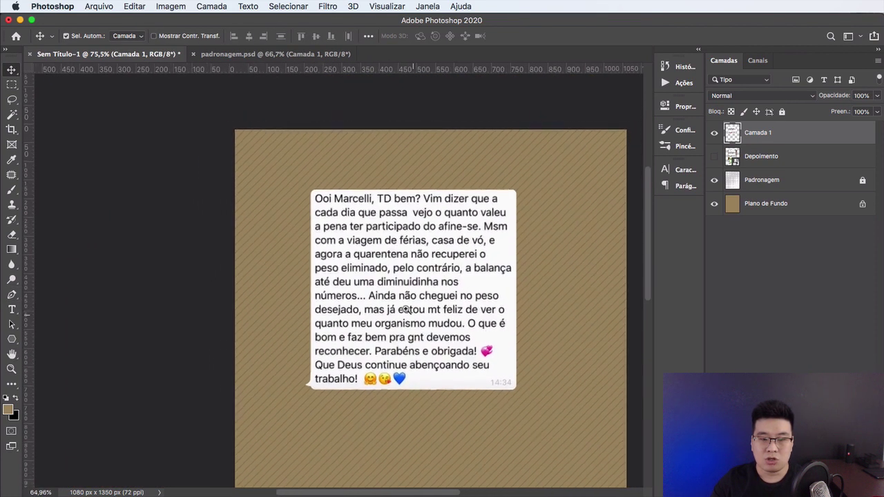
pyautogui.moveTo(430, 223); pyautogui.dragTo(413, 200)
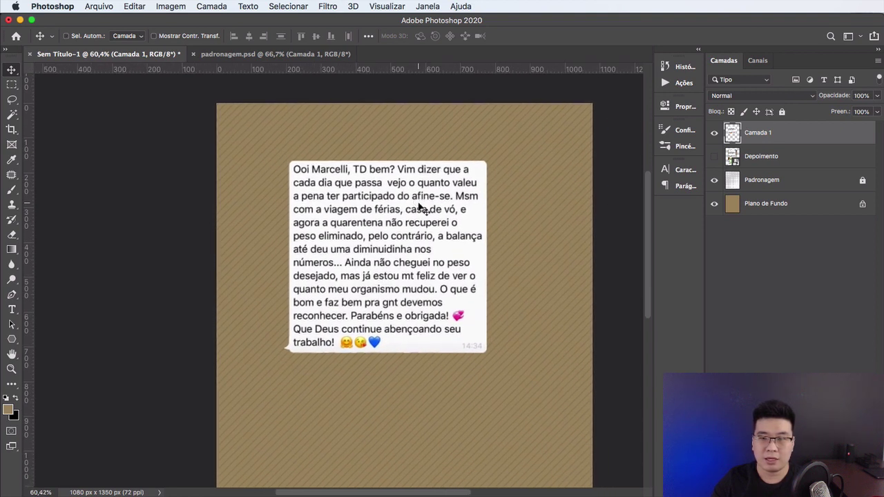
# Step: Rename the bubble layer Camada 1 to 'Depoimento'
pyautogui.doubleClick(760, 133)
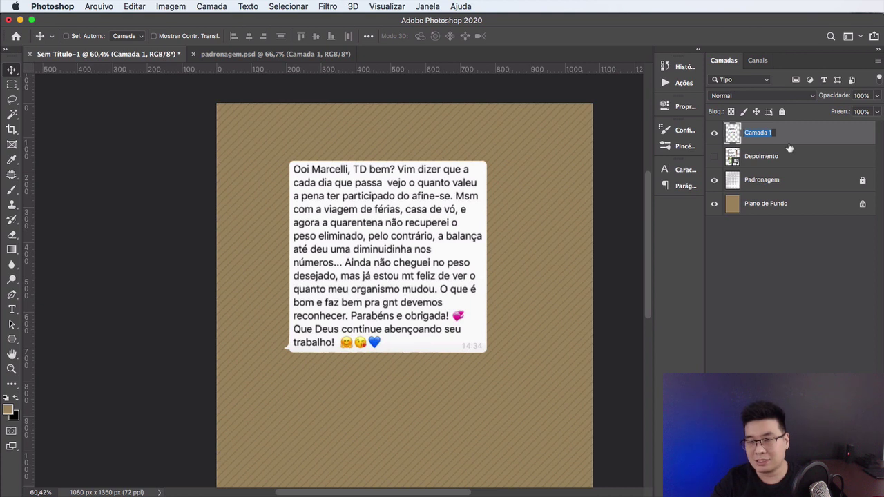
pyautogui.write('Depoimento')
pyautogui.press('Return')
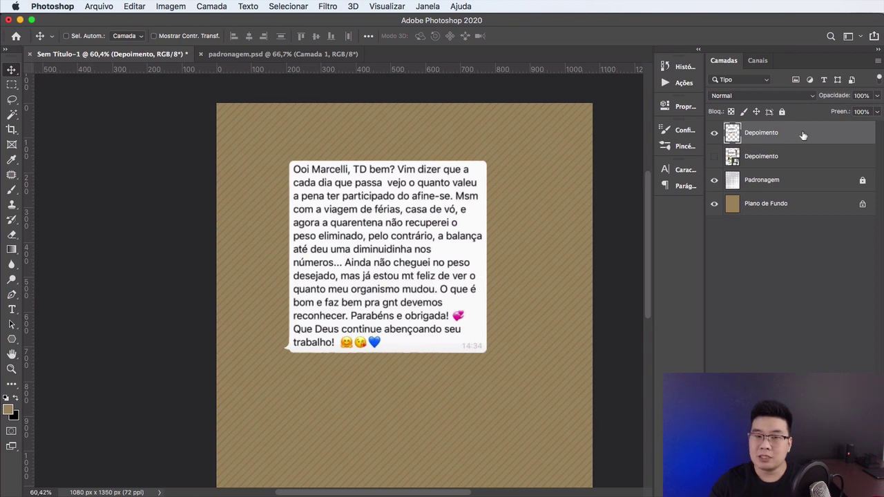
# Step: Convert the Depoimento layer to a smart object from its layer menu
pyautogui.rightClick(786, 138)
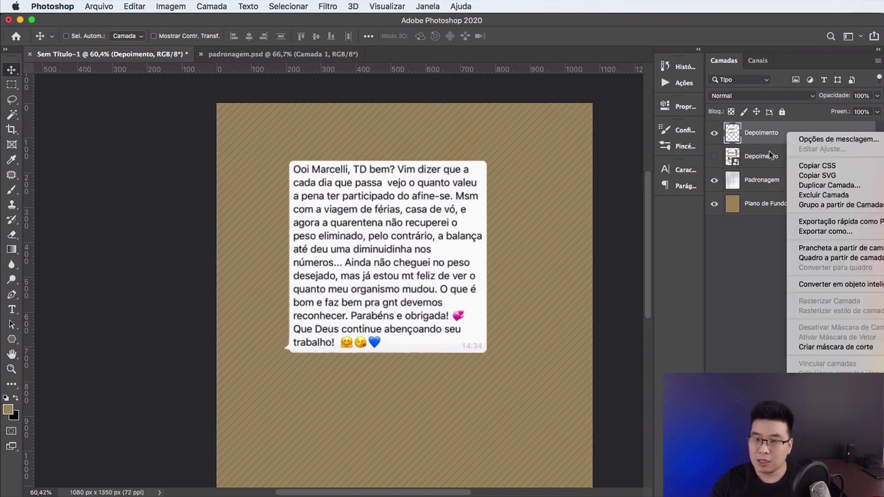
pyautogui.click(717, 184)
pyautogui.rightClick(725, 137)
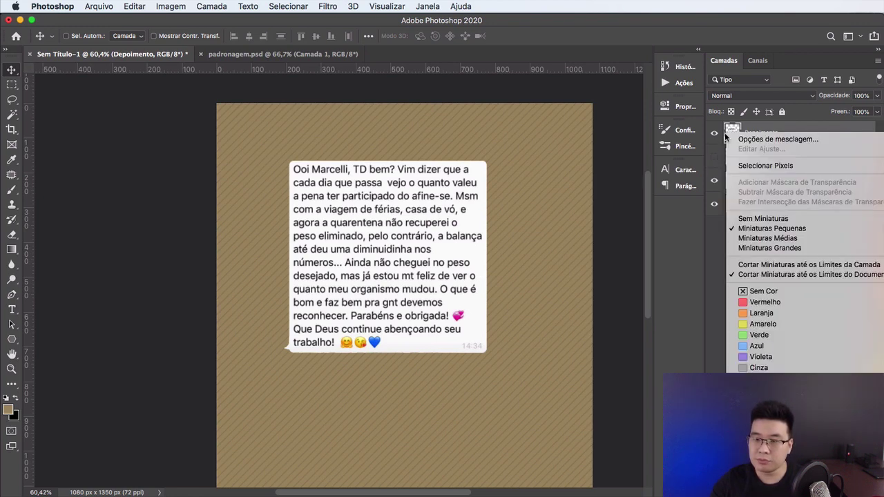
pyautogui.click(742, 118)
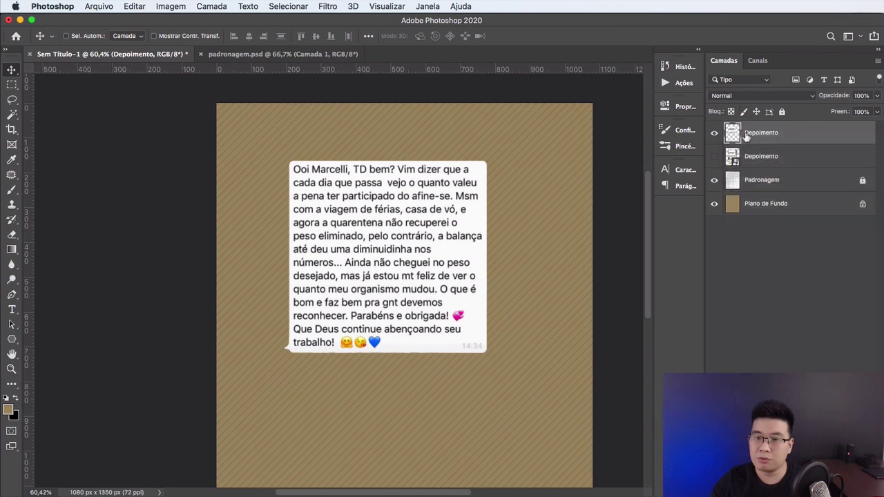
pyautogui.rightClick(746, 137)
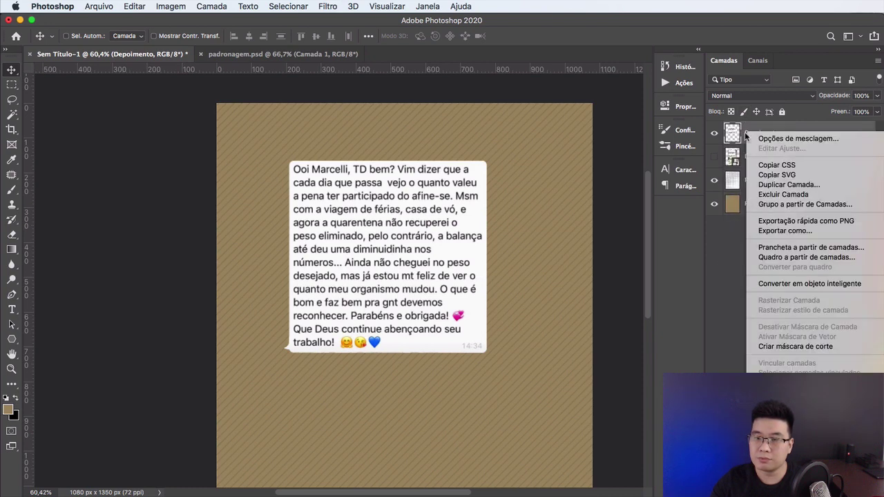
pyautogui.click(777, 284)
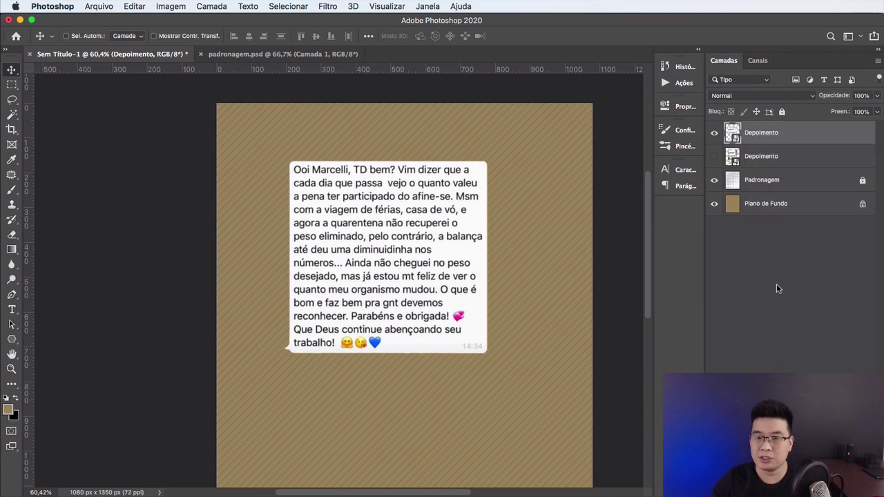
# Step: Nudge the bubble down and show the layout guides after a cancelled resize
pyautogui.moveTo(424, 213); pyautogui.dragTo(433, 227)
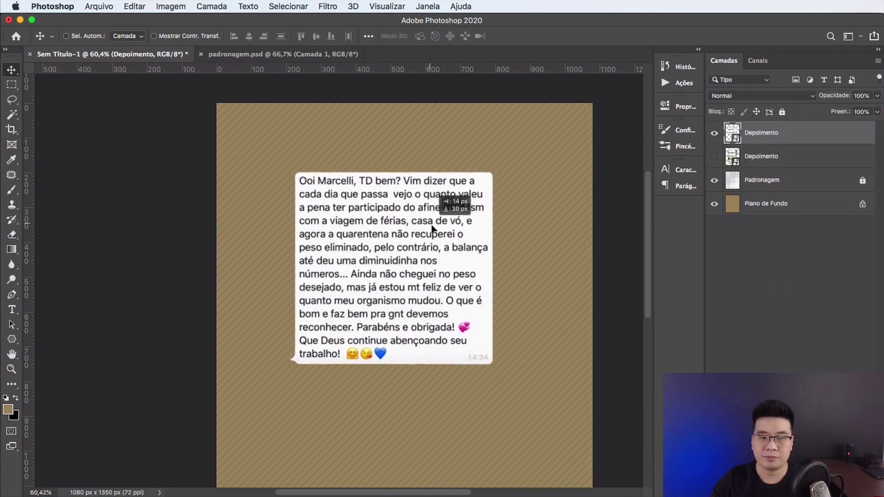
pyautogui.hotkey('ctrl', 't')
pyautogui.moveTo(495, 177)
pyautogui.mouseDown()
pyautogui.moveTo(438, 221)
pyautogui.moveTo(543, 128)
pyautogui.mouseUp()
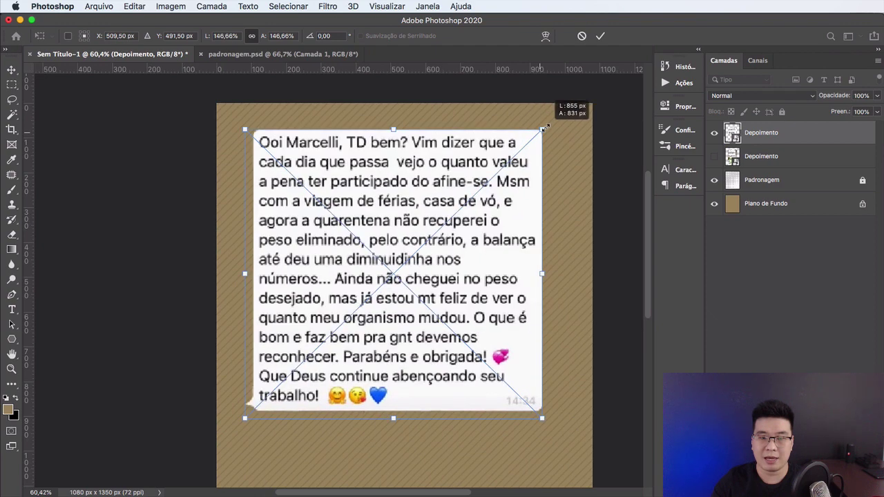
pyautogui.press('Escape')
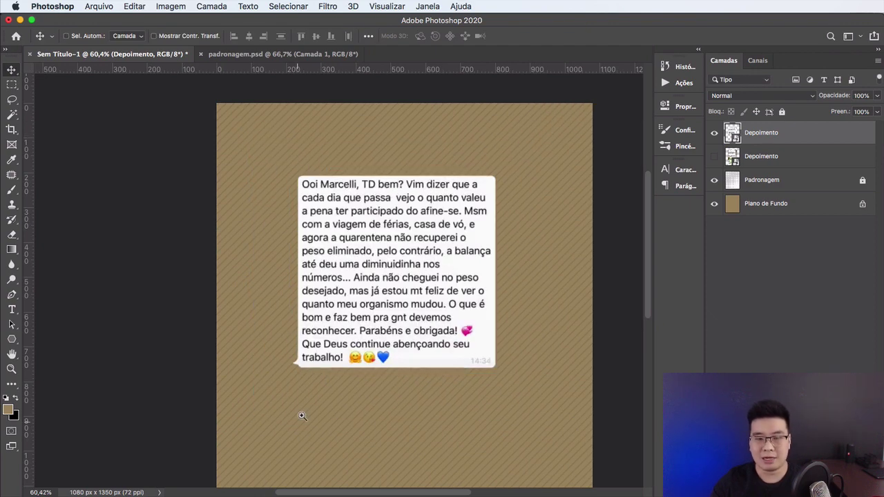
pyautogui.keyDown('alt'); pyautogui.scroll(-2, 288, 405); pyautogui.keyUp('alt')
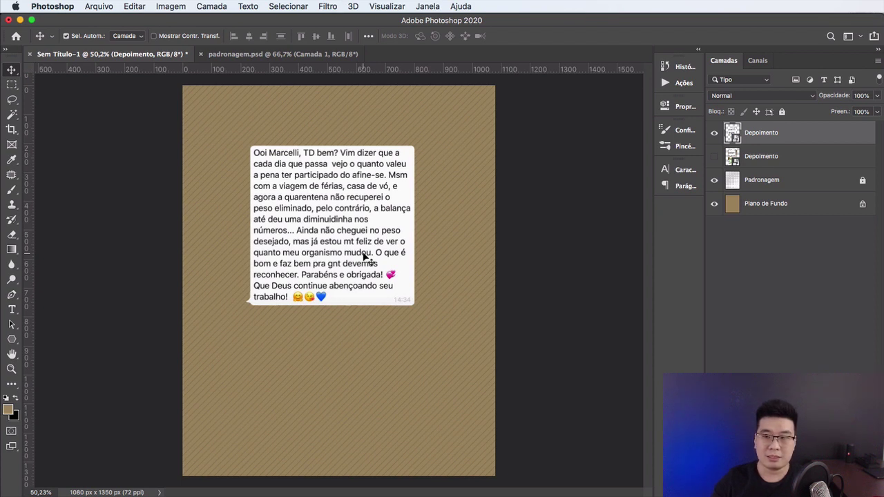
pyautogui.press('super+semicolon')
pyautogui.moveTo(348, 214); pyautogui.dragTo(353, 250)
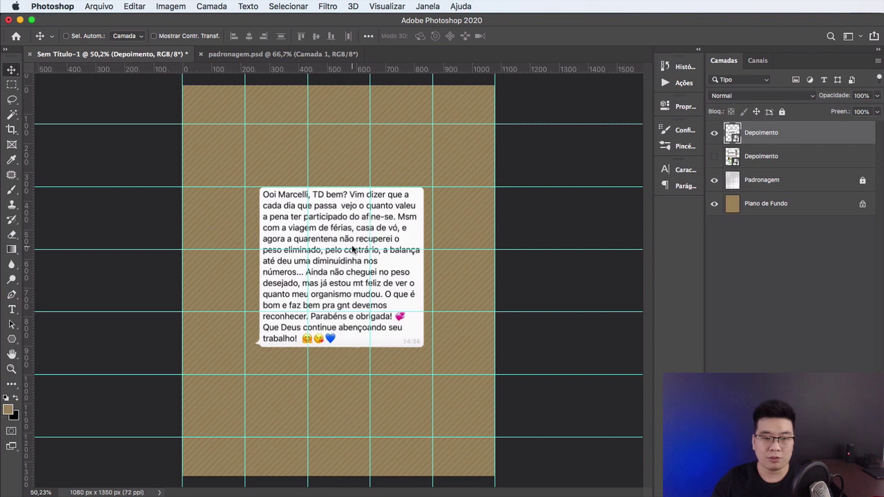
# Step: Try resizing the bubble with Free Transform, cancelling each attempt
pyautogui.press('super+t')
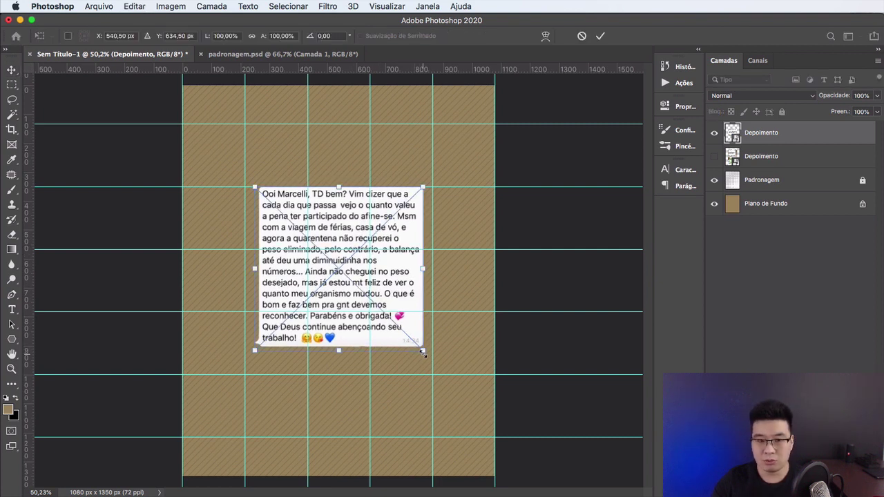
pyautogui.moveTo(423, 353); pyautogui.dragTo(427, 356)
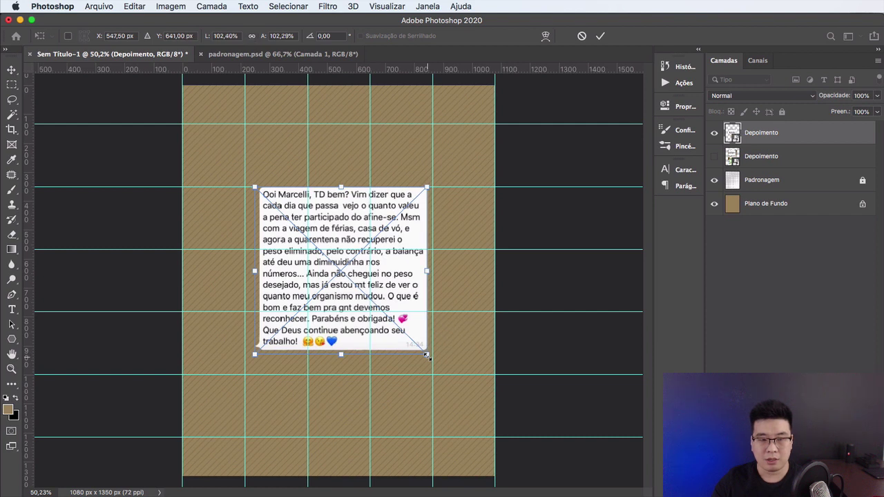
pyautogui.press('Escape')
pyautogui.hotkey('ctrl', 't')
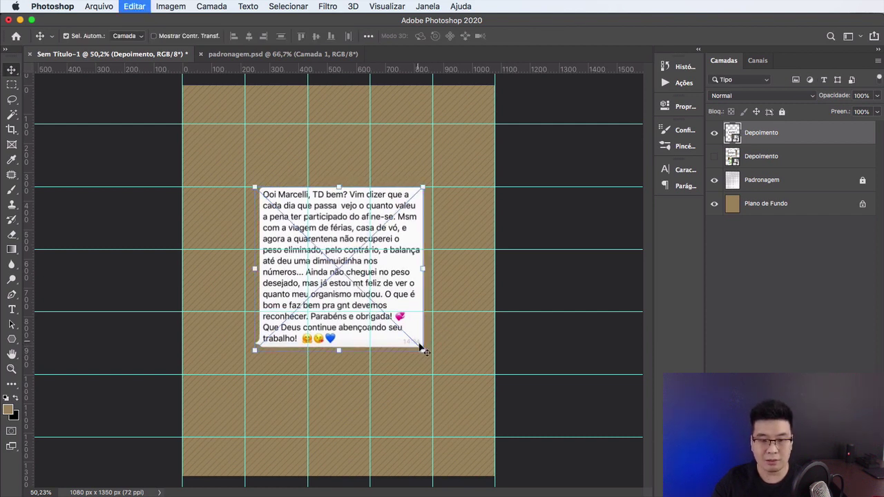
pyautogui.moveTo(423, 351)
pyautogui.mouseDown()
pyautogui.moveTo(431, 311)
pyautogui.moveTo(427, 392)
pyautogui.moveTo(360, 376)
pyautogui.moveTo(444, 313)
pyautogui.moveTo(366, 375)
pyautogui.mouseUp()
pyautogui.press('Escape')
# Step: Scale the bubble up to about 113% and apply it
pyautogui.hotkey('ctrl', 't')
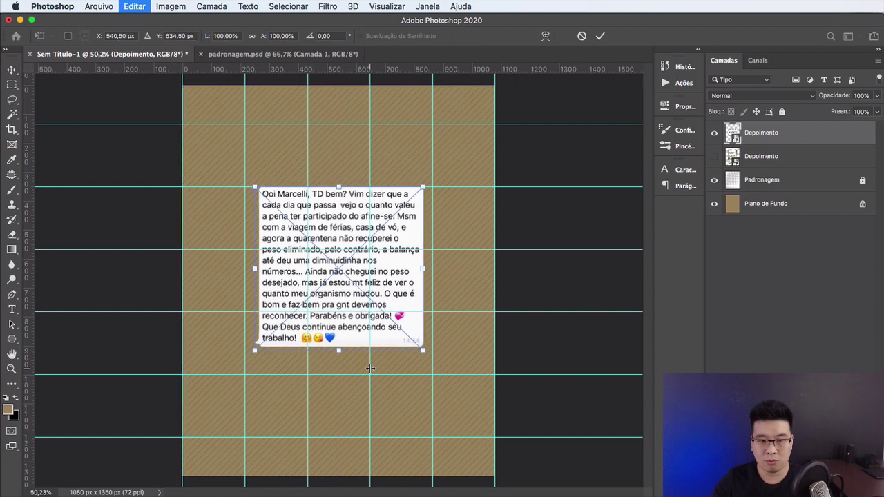
pyautogui.moveTo(425, 352); pyautogui.dragTo(433, 360)
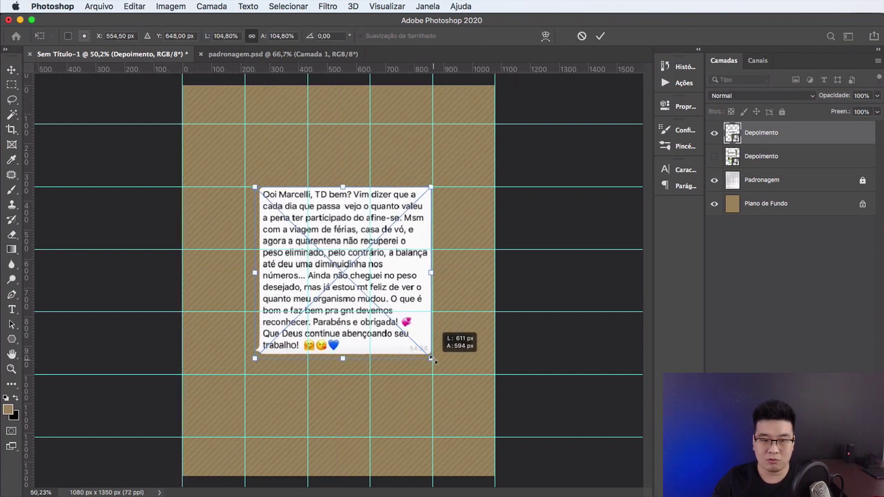
pyautogui.moveTo(255, 360); pyautogui.dragTo(235, 371)
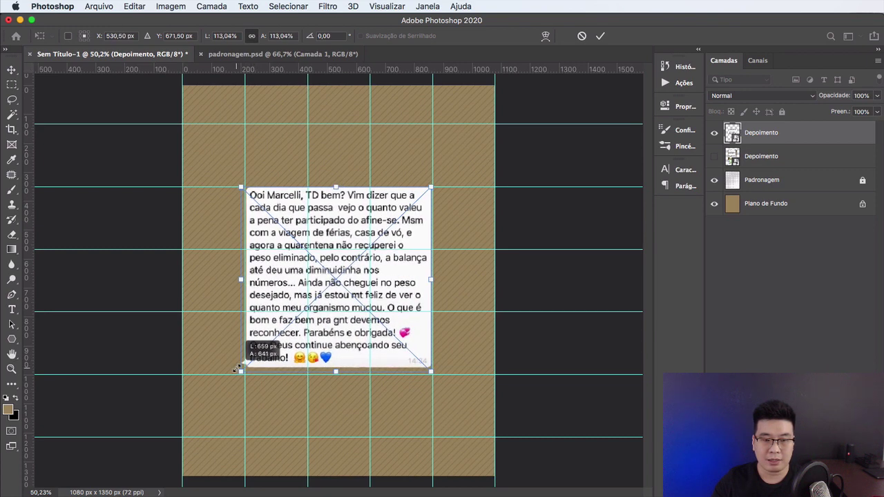
pyautogui.press('Return')
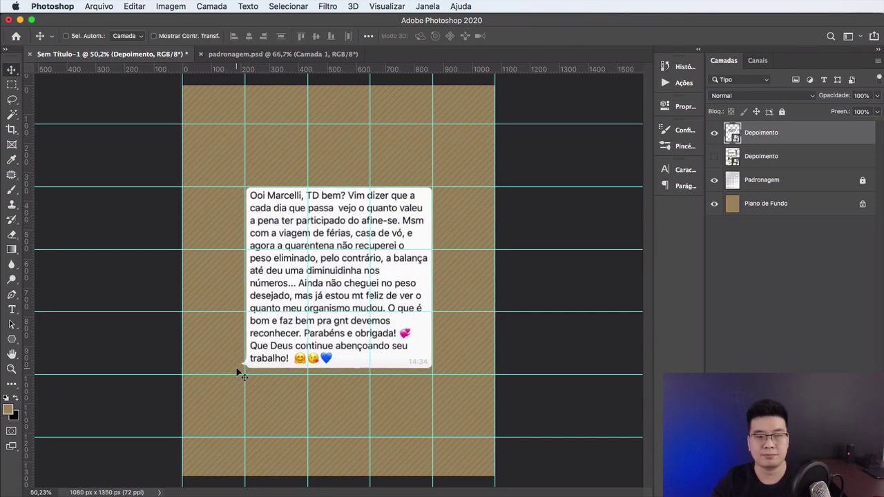
pyautogui.hotkey('ctrl', ';')
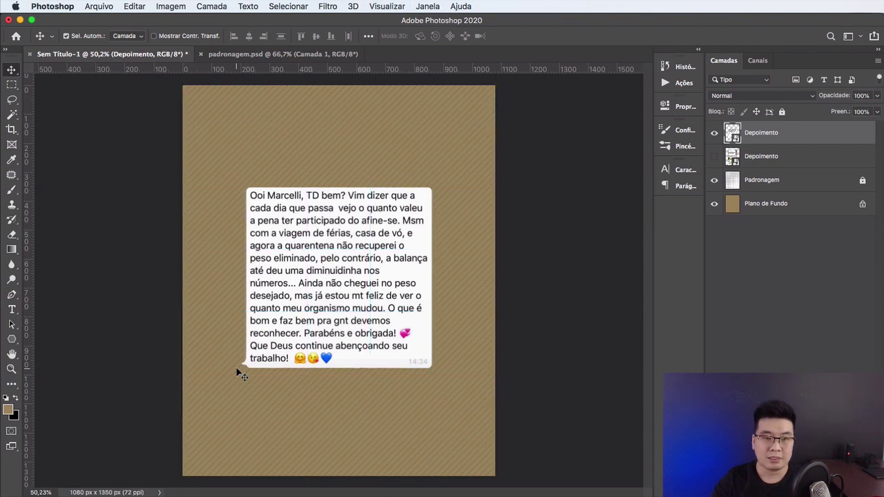
pyautogui.hotkey('ctrl', ';')
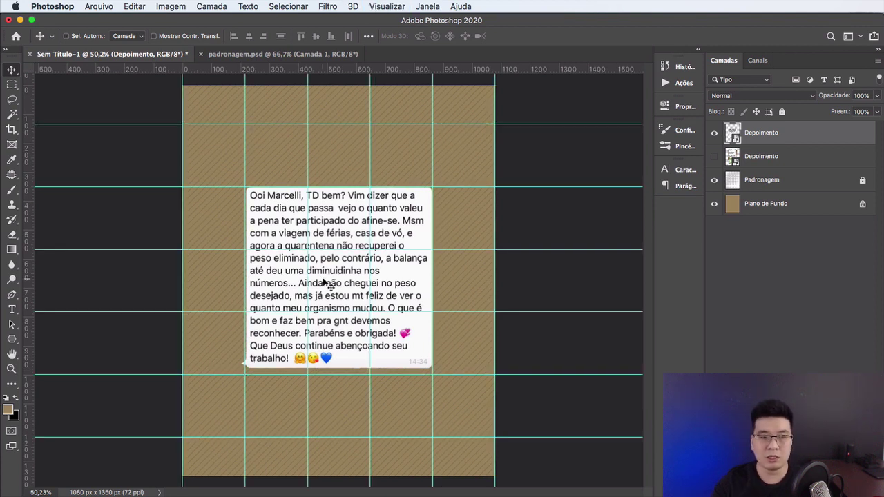
# Step: Stretch the bubble's bottom corners slightly to fit the guide grid
pyautogui.hotkey('ctrl', 't')
pyautogui.moveTo(241, 369); pyautogui.dragTo(241, 371)
pyautogui.moveTo(431, 372); pyautogui.dragTo(438, 377)
pyautogui.press('Return')
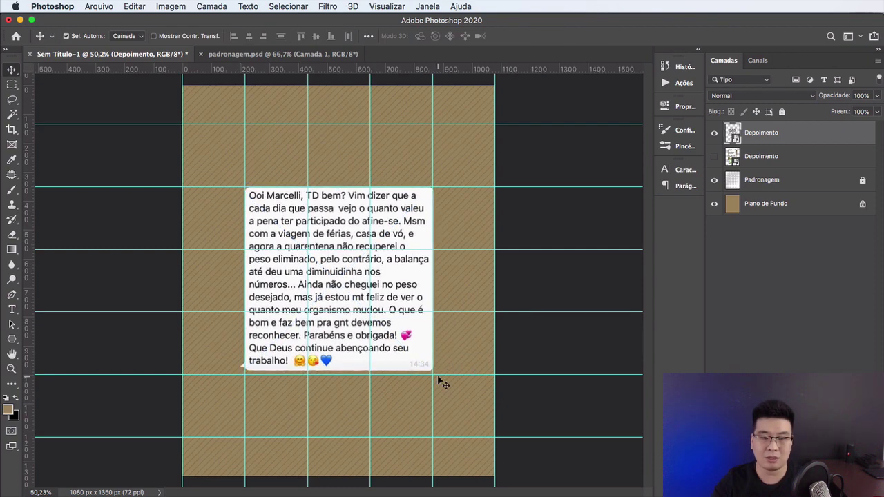
pyautogui.hotkey('ctrl', ';')
pyautogui.hotkey('ctrl', ';')
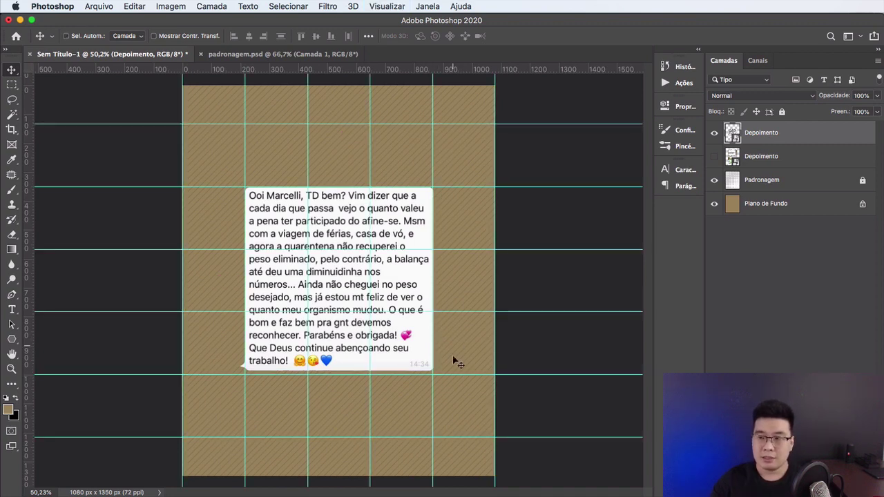
pyautogui.moveTo(375, 495)
pyautogui.click(140, 475)
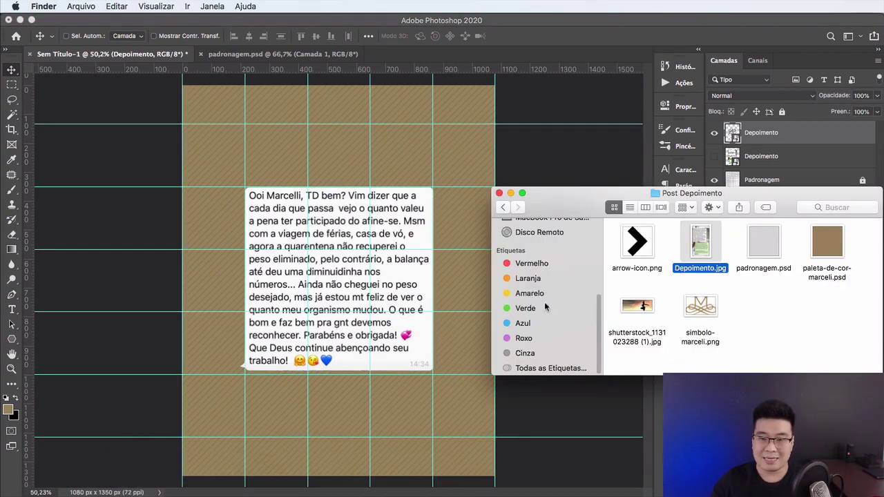
pyautogui.click(641, 308)
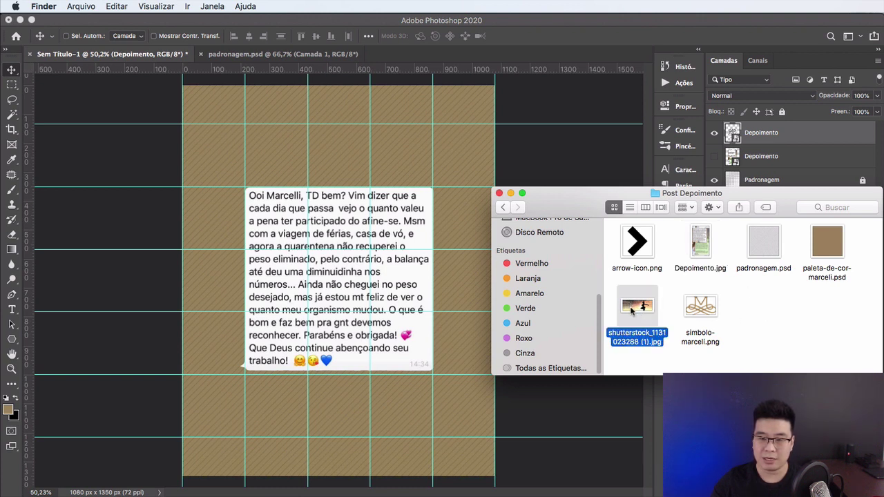
pyautogui.moveTo(631, 311); pyautogui.dragTo(355, 189)
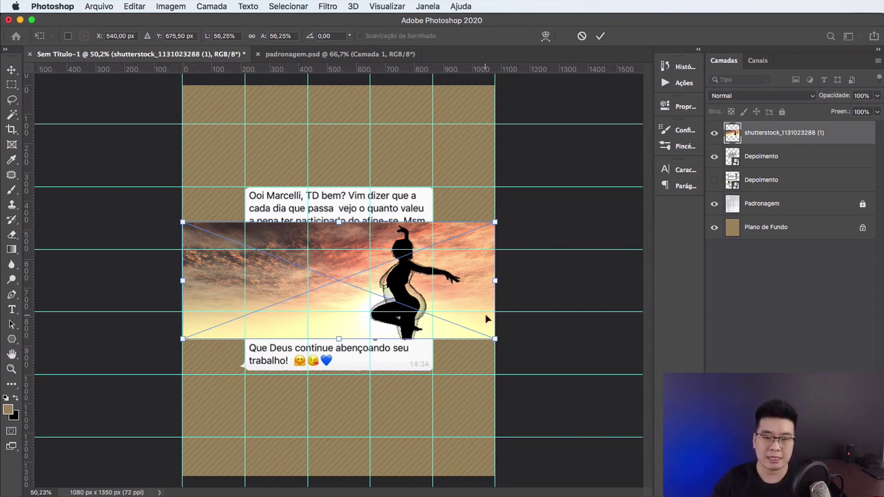
# Step: Scale the sunset photo to about 124% and position it across the top of the canvas
pyautogui.moveTo(494, 338); pyautogui.dragTo(589, 374)
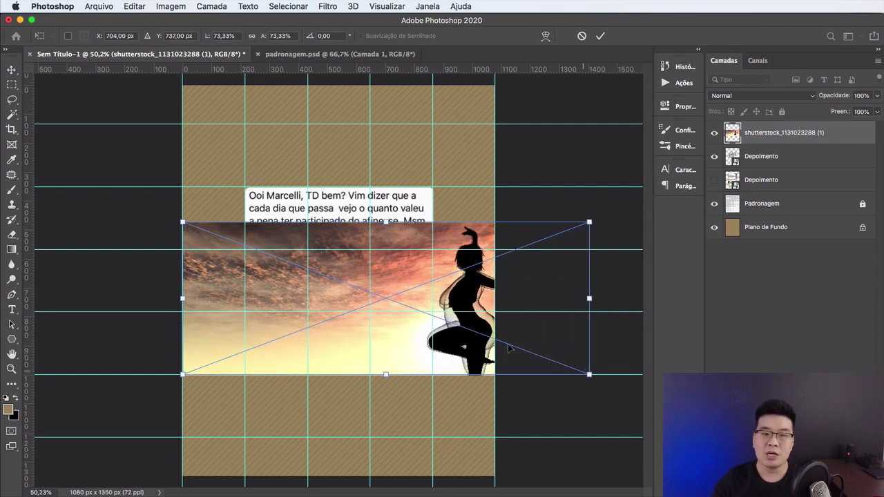
pyautogui.moveTo(181, 223); pyautogui.dragTo(60, 177)
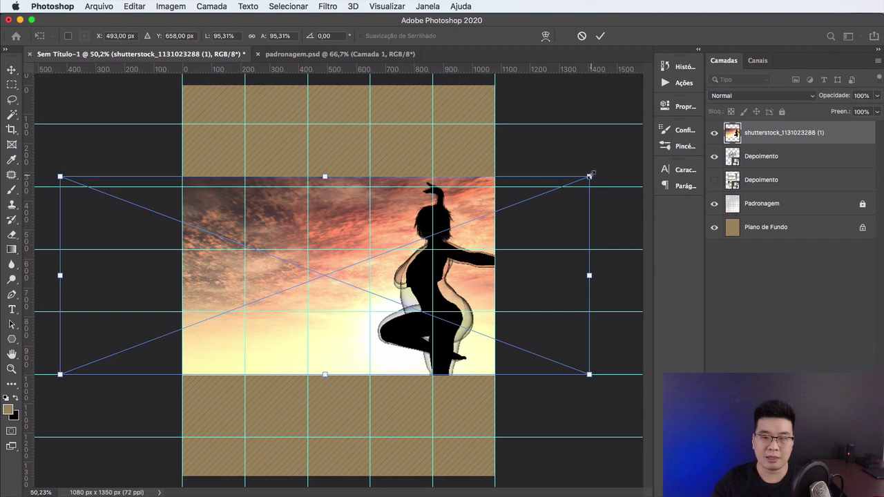
pyautogui.moveTo(590, 175); pyautogui.dragTo(681, 100)
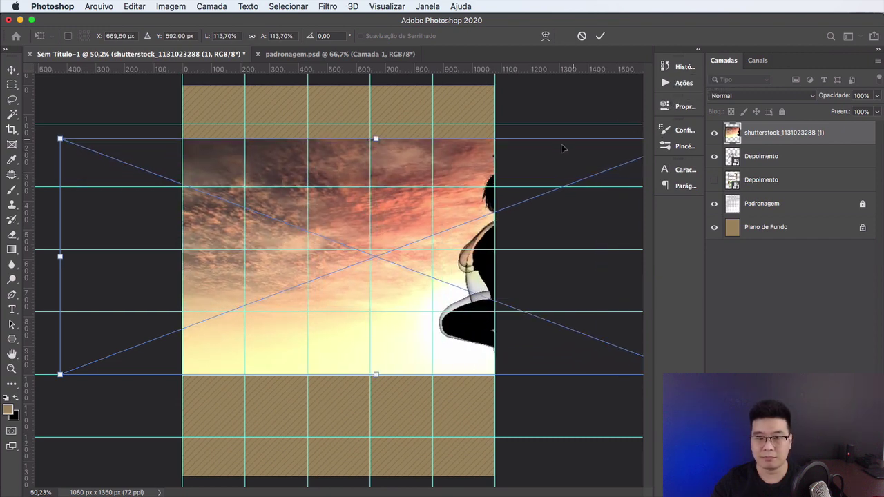
pyautogui.moveTo(534, 166); pyautogui.dragTo(482, 134)
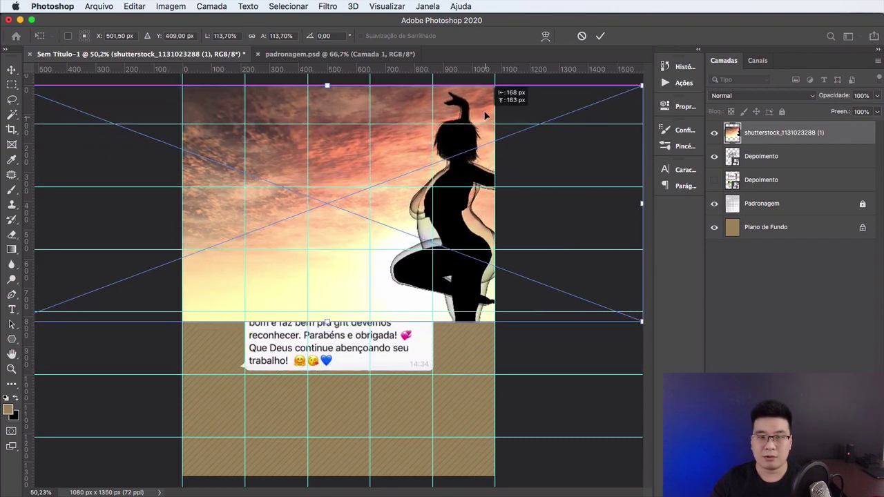
pyautogui.scroll(-3, 483, 134)
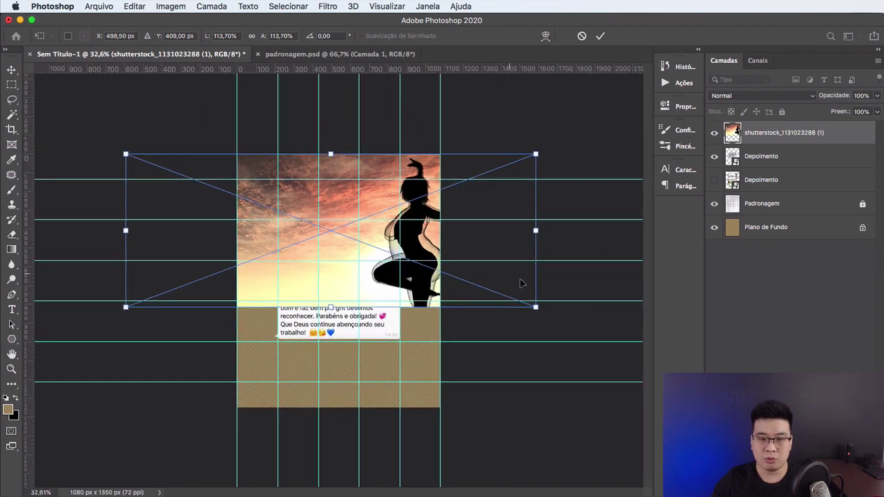
pyautogui.moveTo(536, 307); pyautogui.dragTo(571, 316)
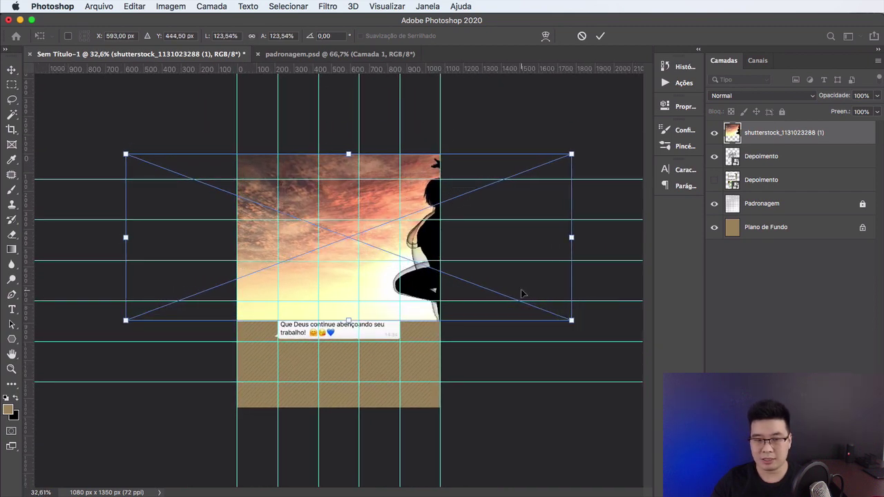
pyautogui.moveTo(523, 292); pyautogui.dragTo(495, 292)
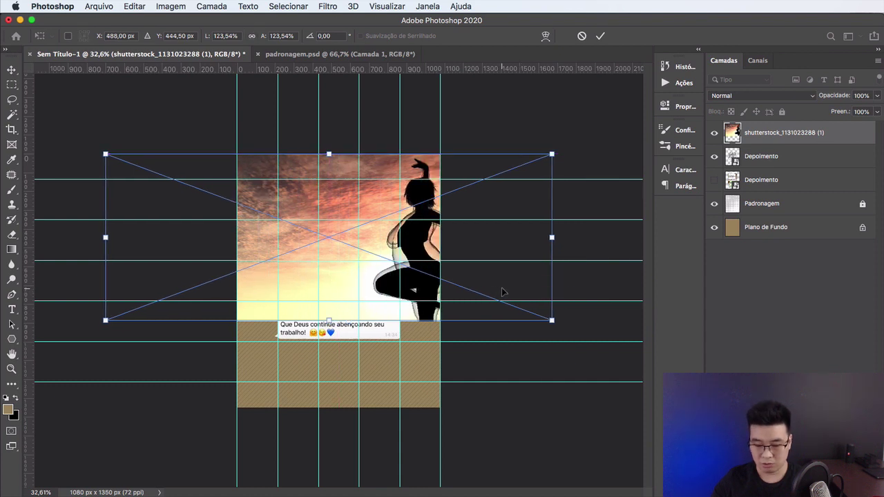
pyautogui.press('Return')
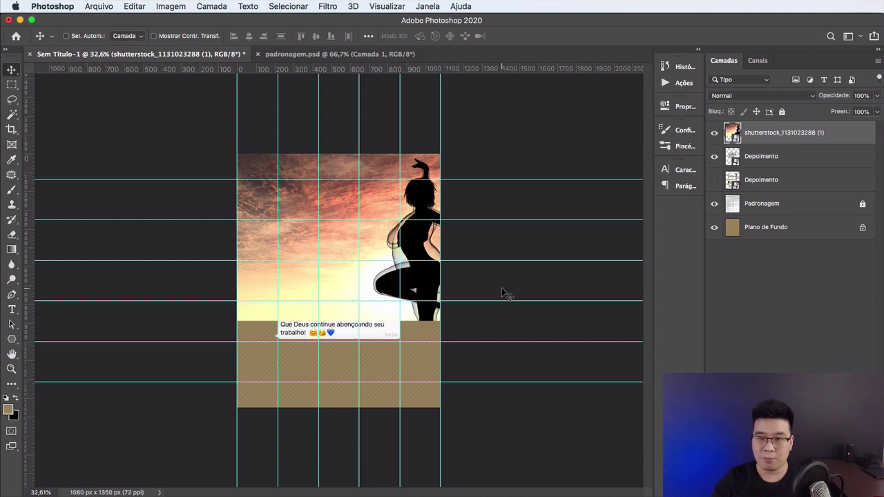
# Step: Reorder the shutterstock photo layer so it sits just beneath the Depoimento bubble
pyautogui.moveTo(754, 137)
pyautogui.mouseDown()
pyautogui.moveTo(758, 184)
pyautogui.moveTo(761, 155)
pyautogui.mouseUp()
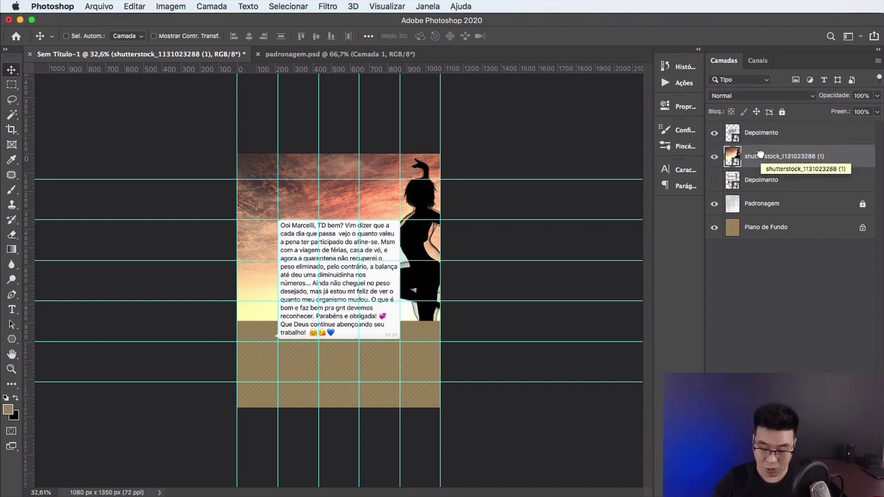
pyautogui.press('ctrl')
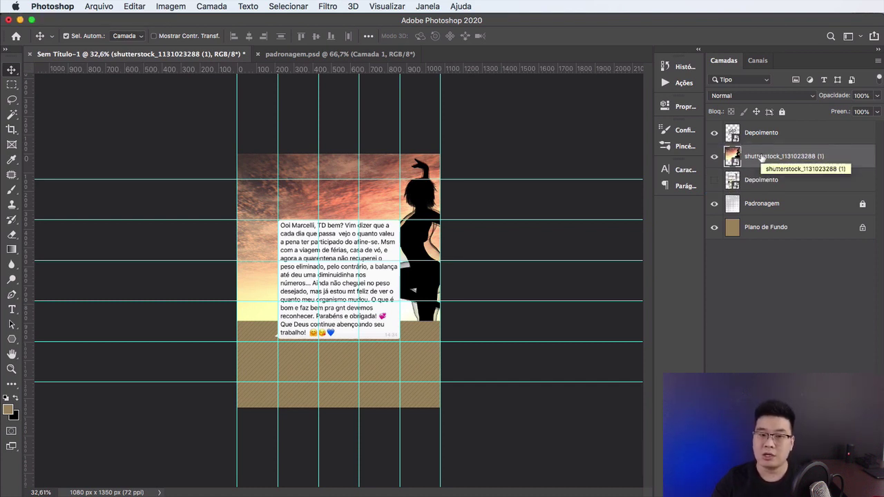
pyautogui.hotkey('ctrl', '[')
pyautogui.hotkey('ctrl', ']')
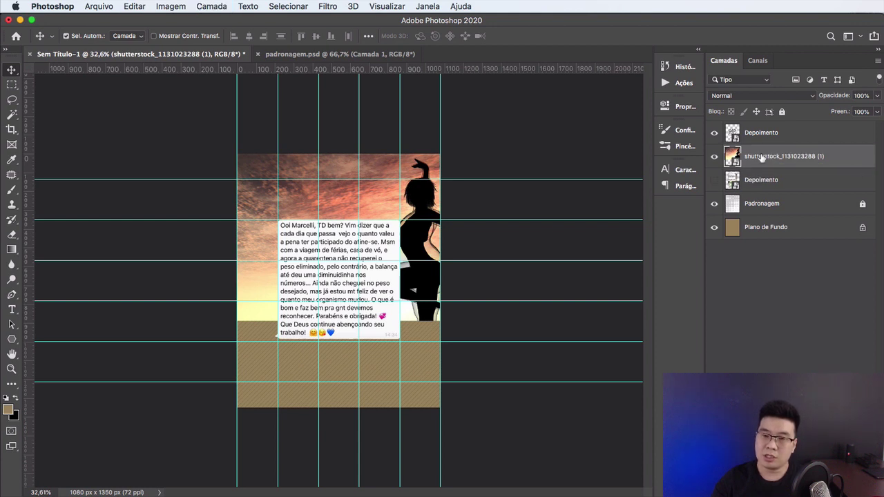
pyautogui.hotkey('ctrl', '[')
pyautogui.hotkey('ctrl', ']')
pyautogui.hotkey('ctrl', ']')
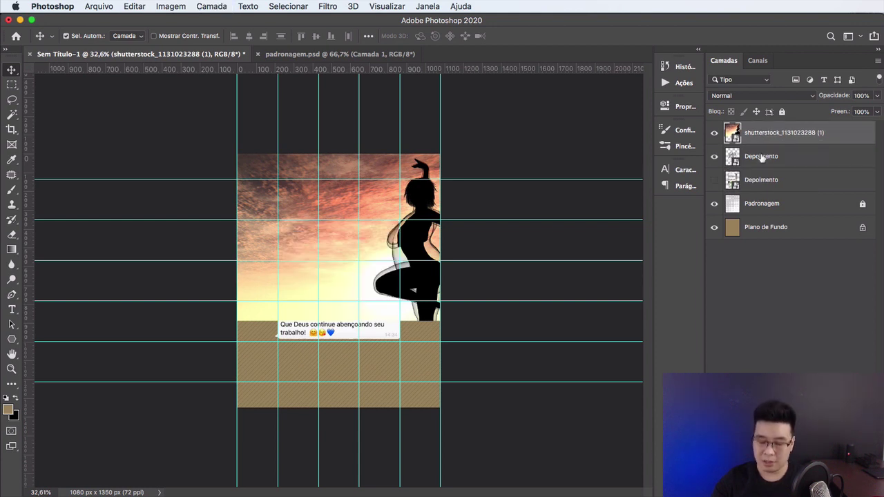
pyautogui.hotkey('ctrl', '[')
pyautogui.hotkey('ctrl', ']')
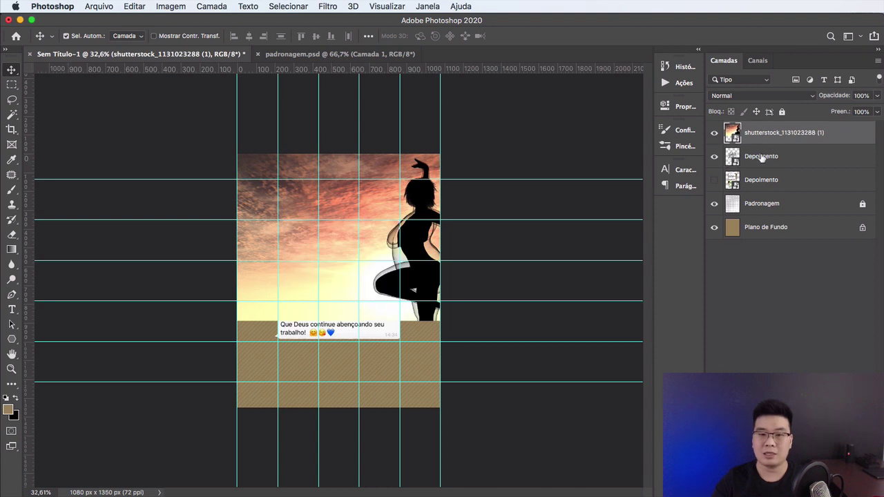
pyautogui.hotkey('ctrl', ']')
pyautogui.hotkey('ctrl', '[')
pyautogui.hotkey('ctrl', '[')
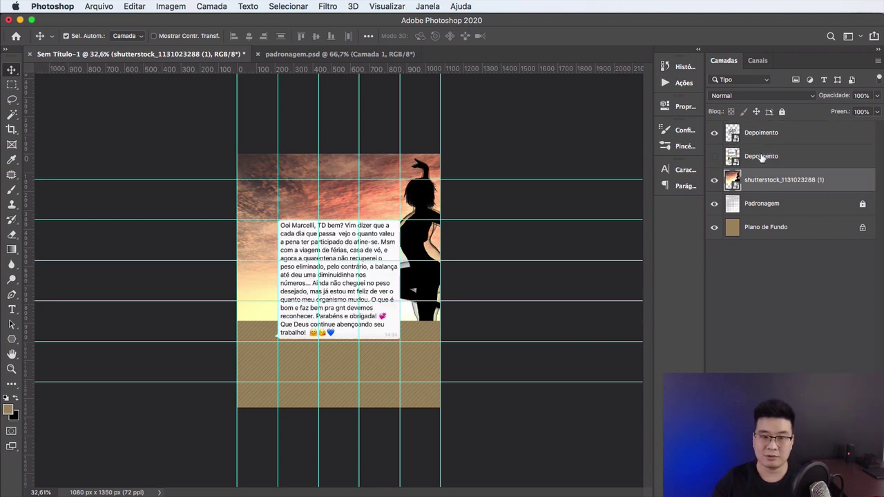
pyautogui.hotkey('ctrl', ']')
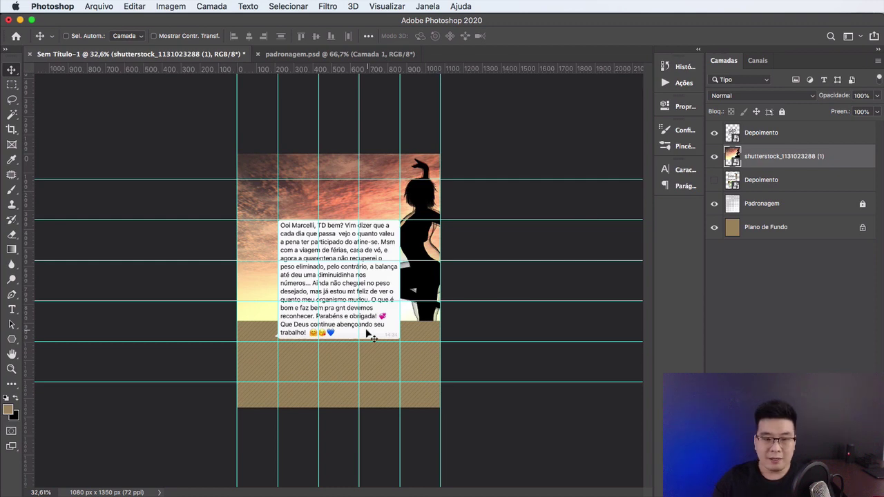
# Step: Hide the guides and zoom in to check the silhouette's lower edge
pyautogui.scroll(2, 300, 305)
pyautogui.scroll(2, 300, 306)
pyautogui.scroll(2, 311, 305)
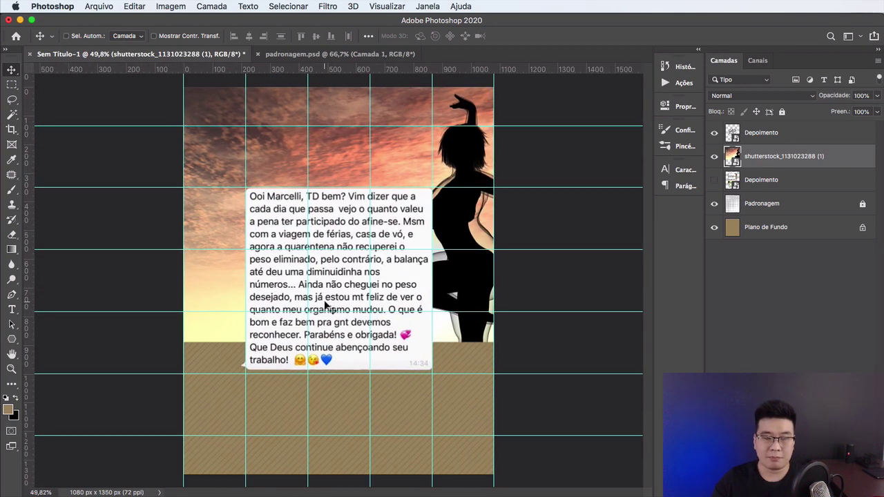
pyautogui.scroll(-1, 325, 305)
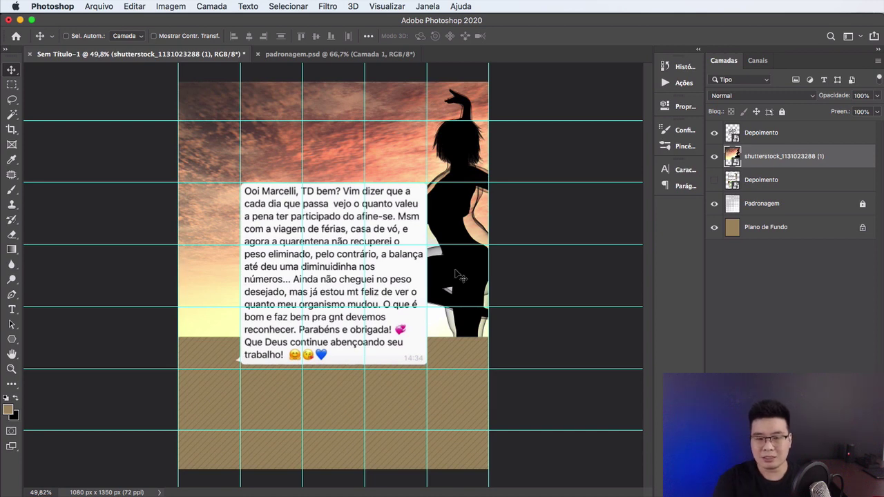
pyautogui.hotkey('ctrl', ';')
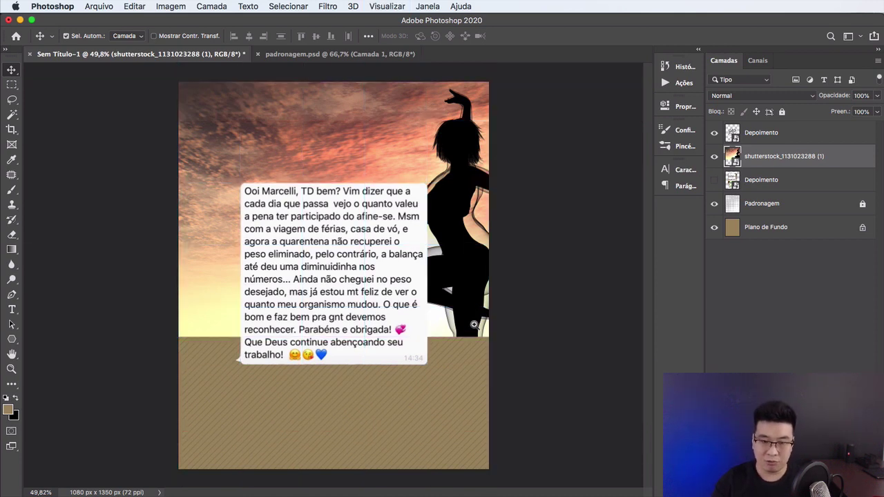
pyautogui.moveTo(473, 328); pyautogui.dragTo(622, 328)
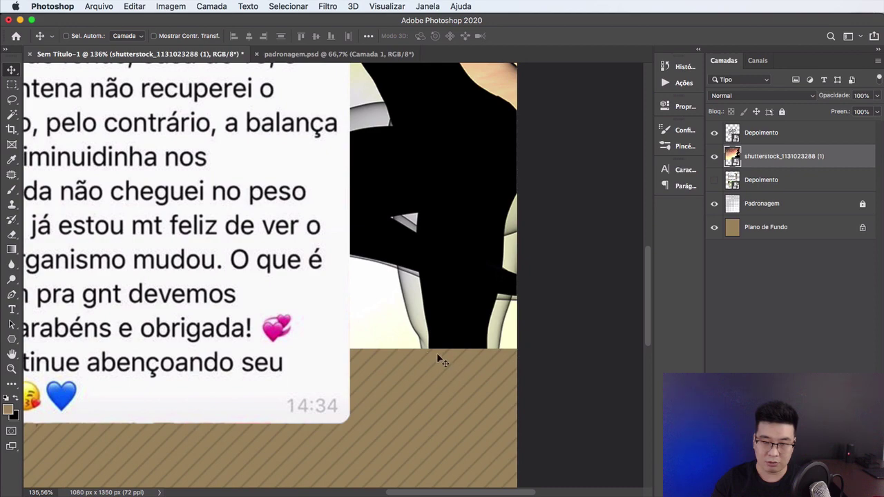
pyautogui.moveTo(429, 359); pyautogui.dragTo(386, 361)
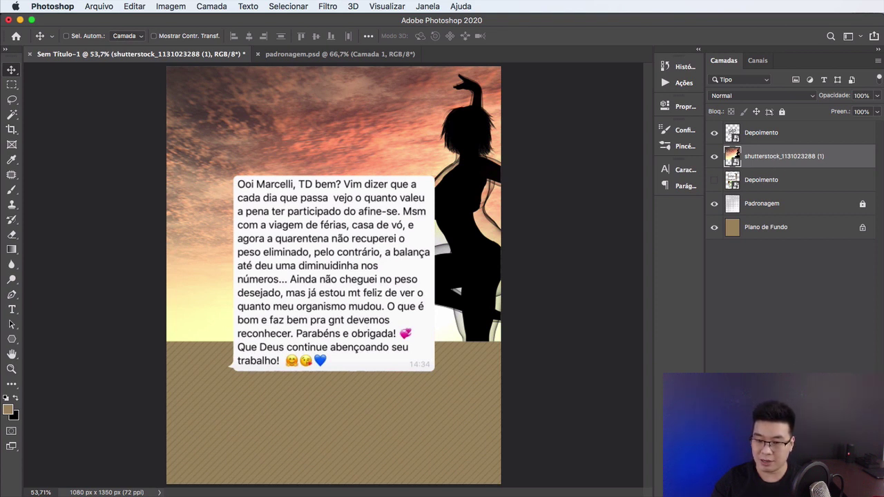
# Step: Add a layer mask to the photo and choose the Gradient tool with Reflected style
pyautogui.click(812, 488)
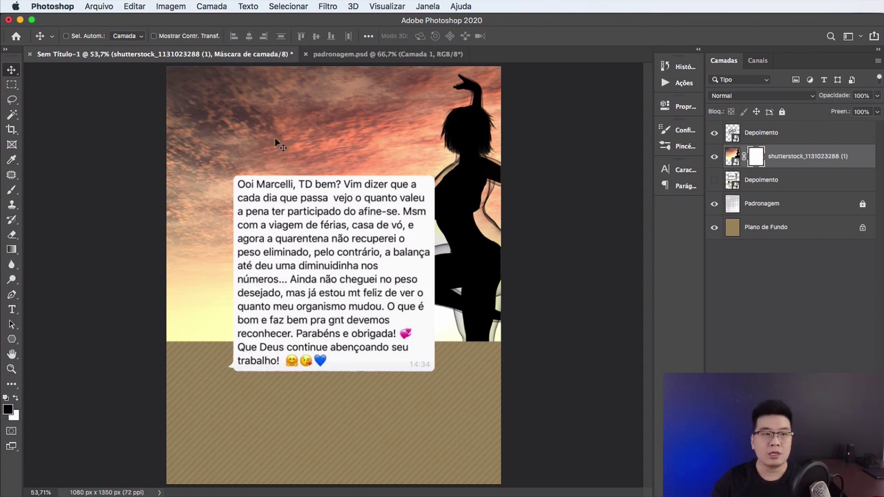
pyautogui.press('g')
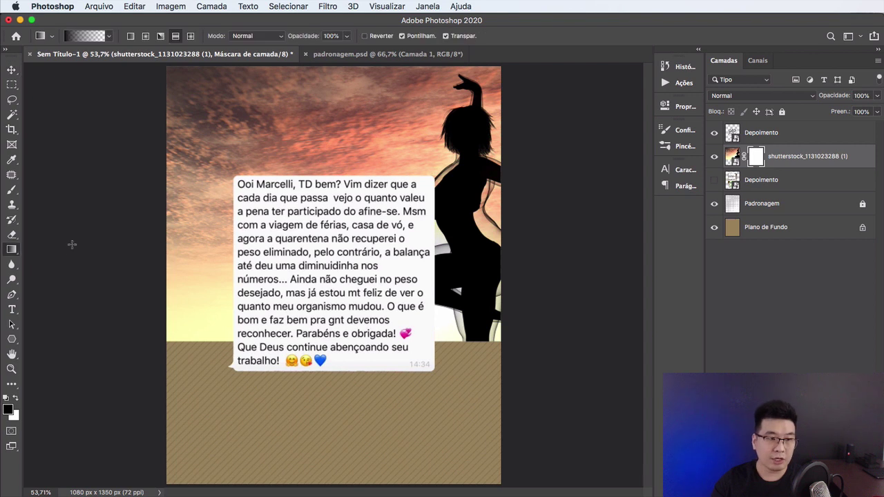
pyautogui.rightClick(12, 252)
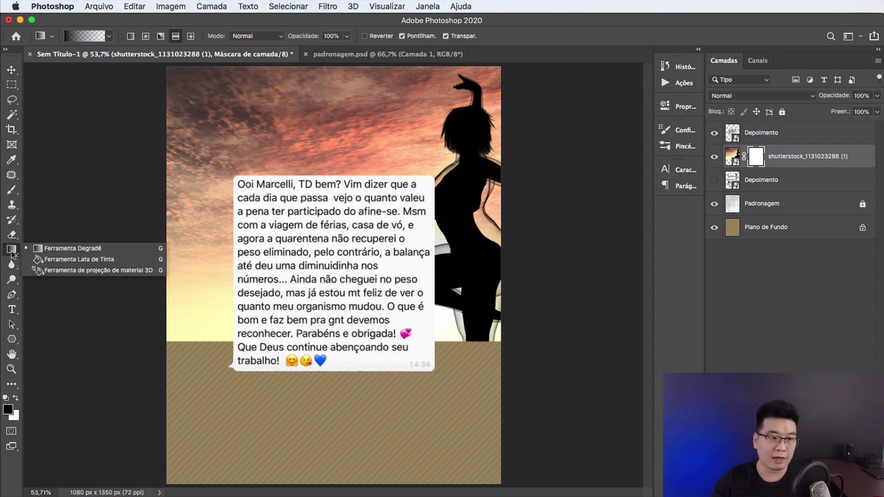
pyautogui.click(50, 249)
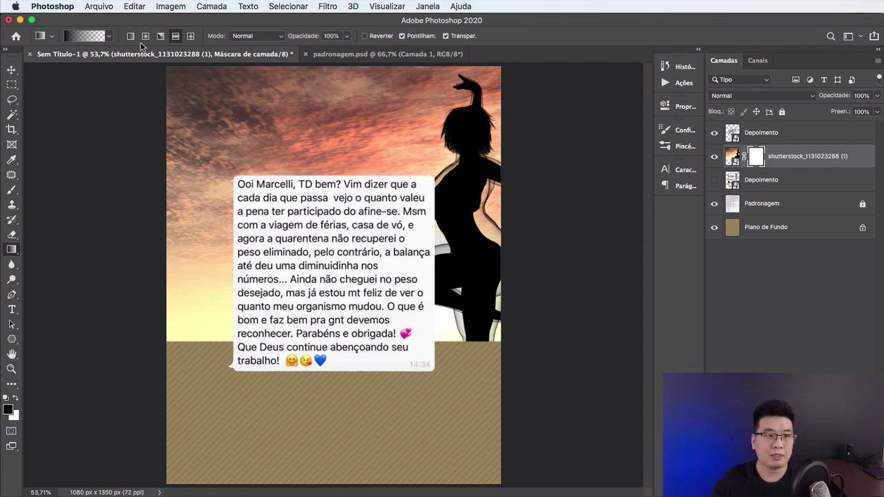
pyautogui.click(176, 37)
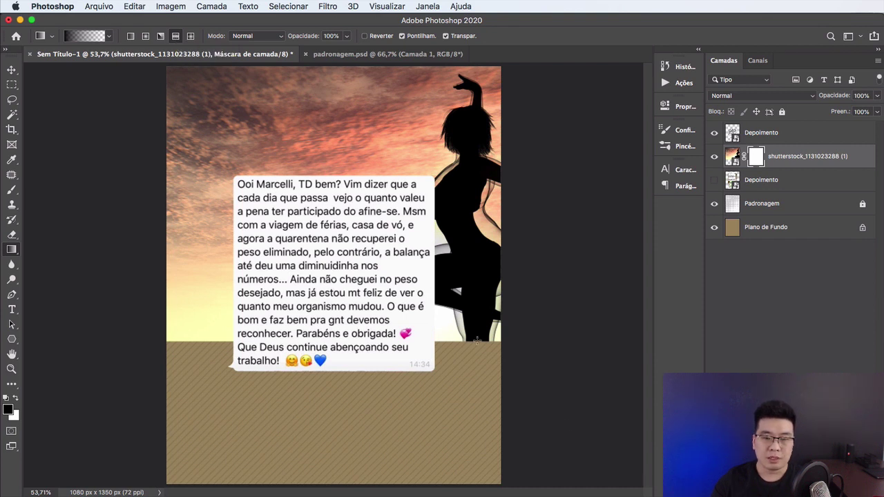
# Step: Drag a reflected gradient on the mask so the photo's bottom fades into the stripes
pyautogui.moveTo(477, 341); pyautogui.dragTo(461, 275)
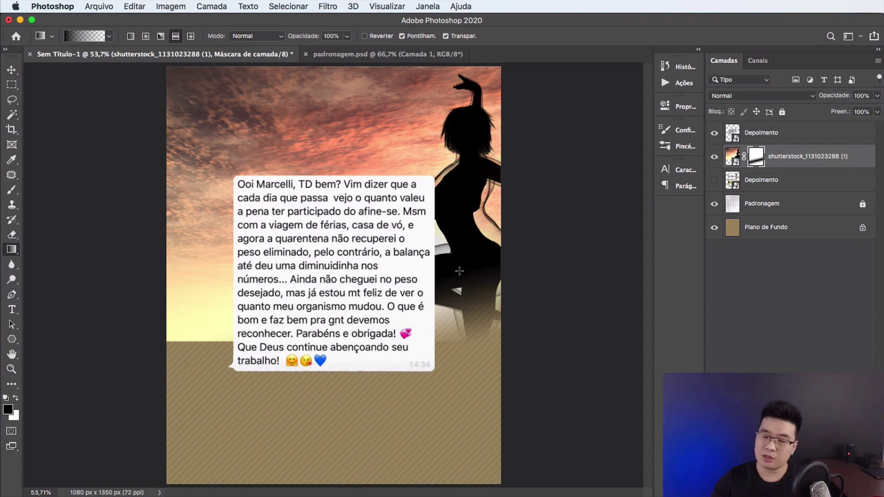
pyautogui.hotkey('ctrl', 'z')
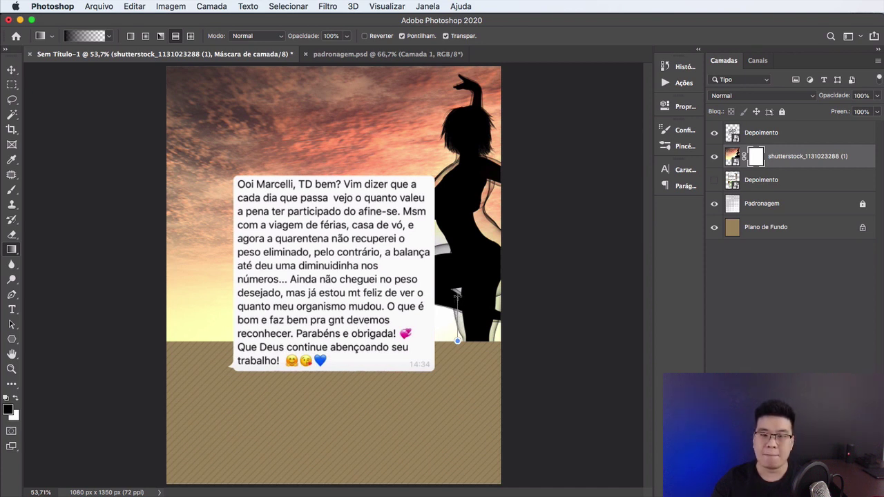
pyautogui.moveTo(457, 340); pyautogui.dragTo(458, 296)
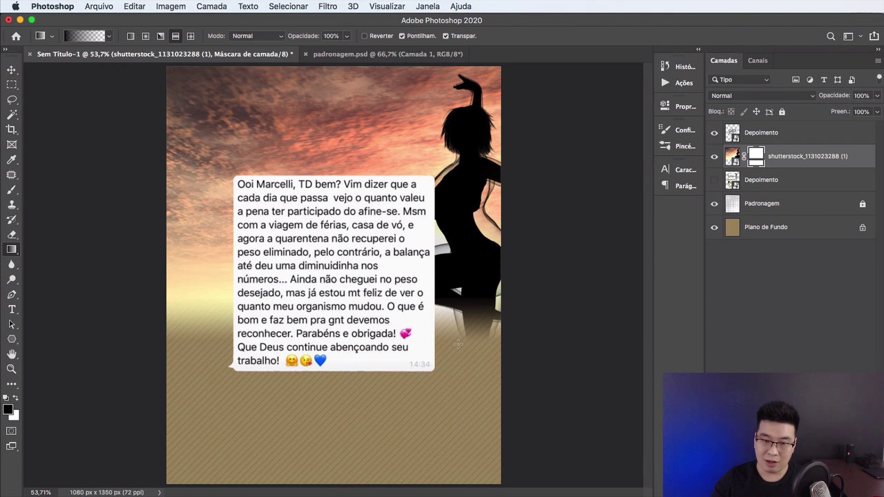
pyautogui.moveTo(457, 302); pyautogui.dragTo(454, 247)
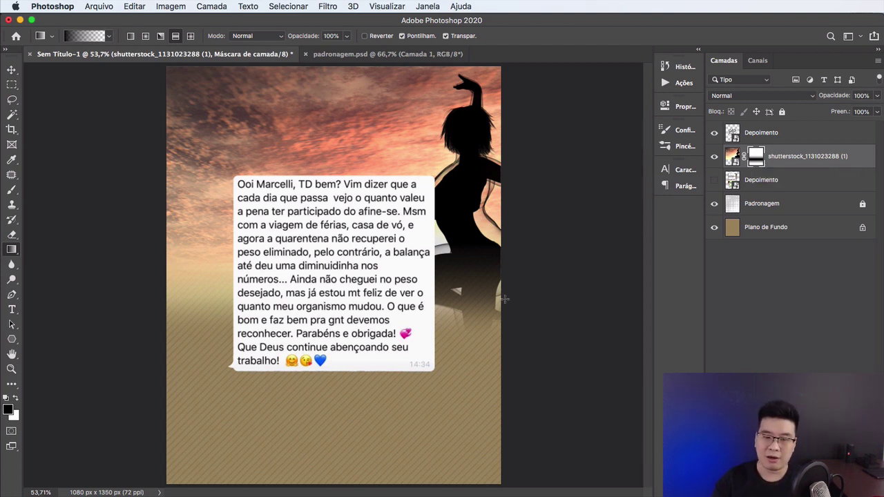
# Step: Try a rectangular fill on the mask in the sky, then undo it
pyautogui.press('m')
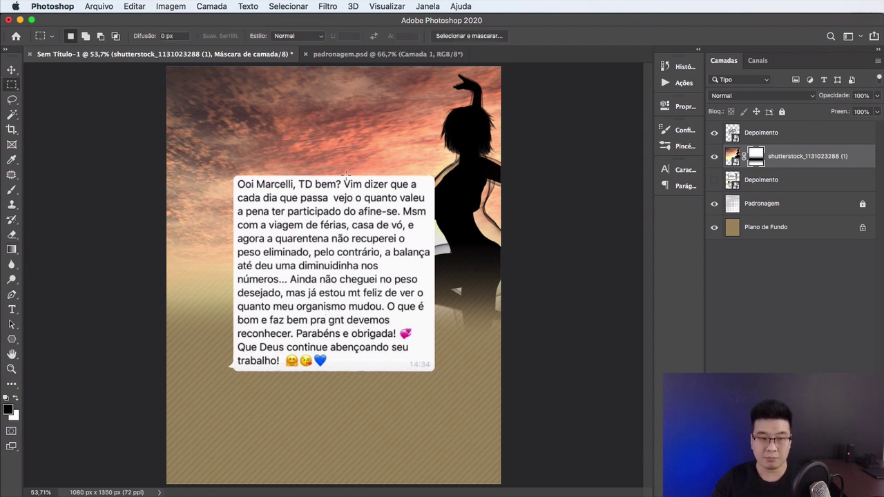
pyautogui.moveTo(319, 115); pyautogui.dragTo(385, 151)
pyautogui.hotkey('alt', 'BackSpace')
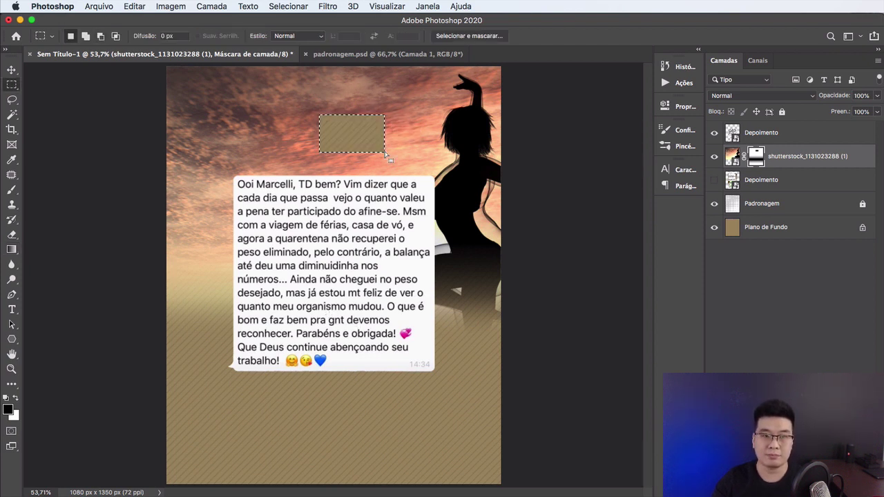
pyautogui.hotkey('ctrl', 'd')
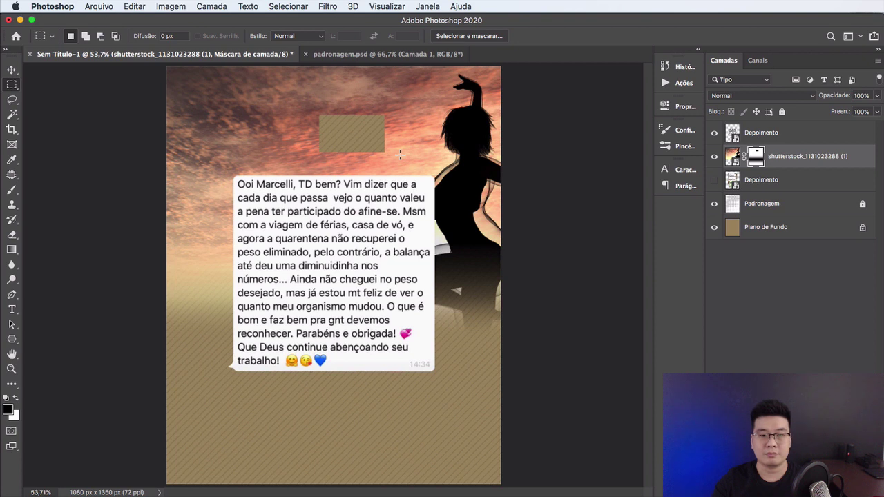
pyautogui.hotkey('ctrl', 'z')
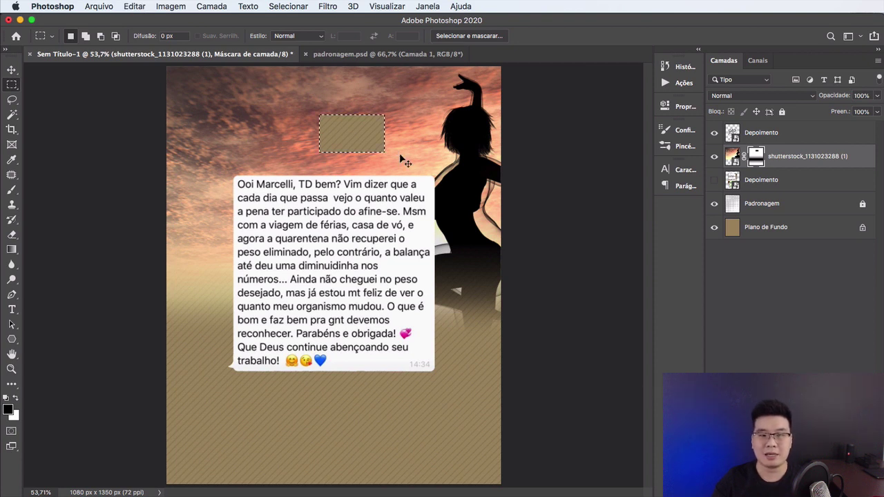
pyautogui.hotkey('ctrl', 'z')
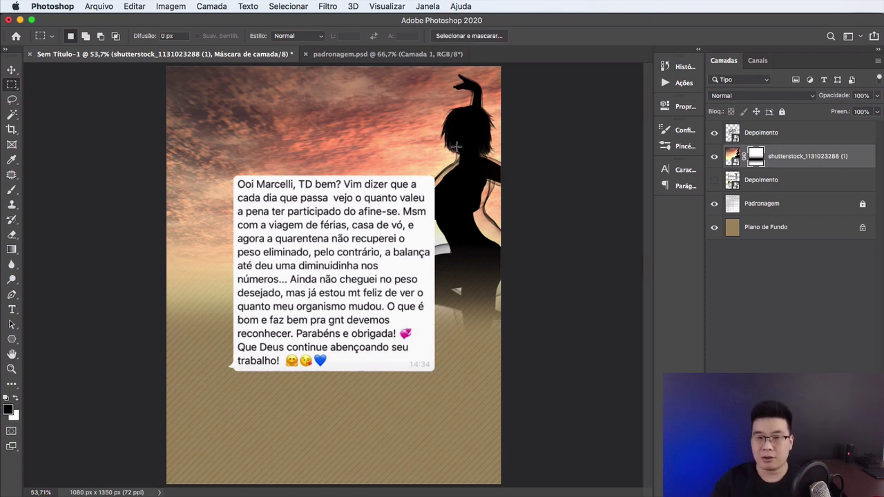
# Step: Nudge the photo layer slightly left and show the guides again
pyautogui.press('v')
pyautogui.moveTo(379, 161)
pyautogui.mouseDown()
pyautogui.moveTo(364, 157)
pyautogui.moveTo(400, 148)
pyautogui.mouseUp()
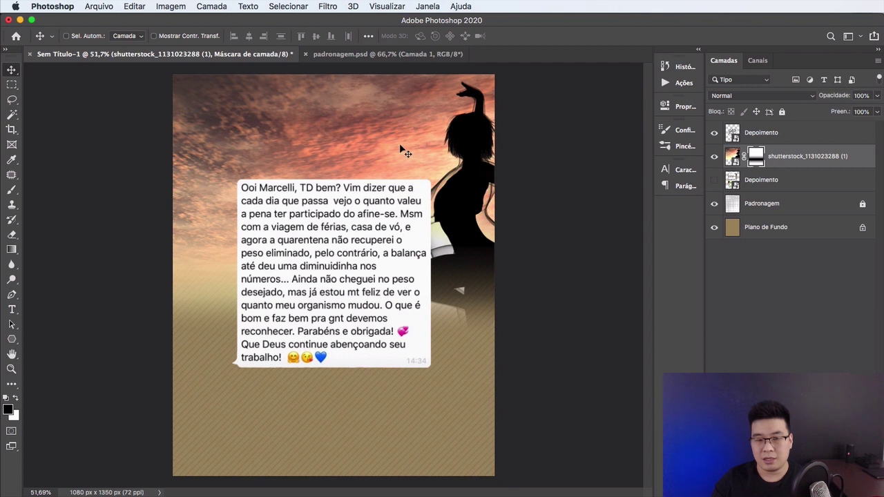
pyautogui.press('Left')
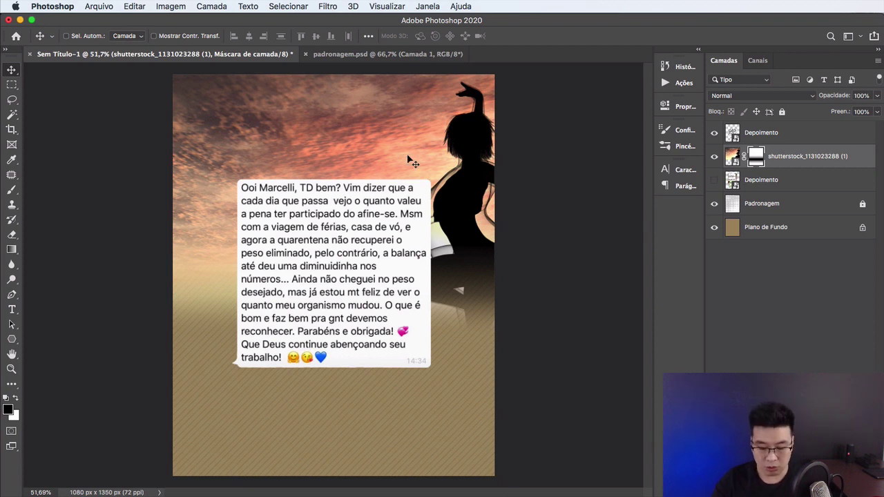
pyautogui.hotkey('ctrl', ';')
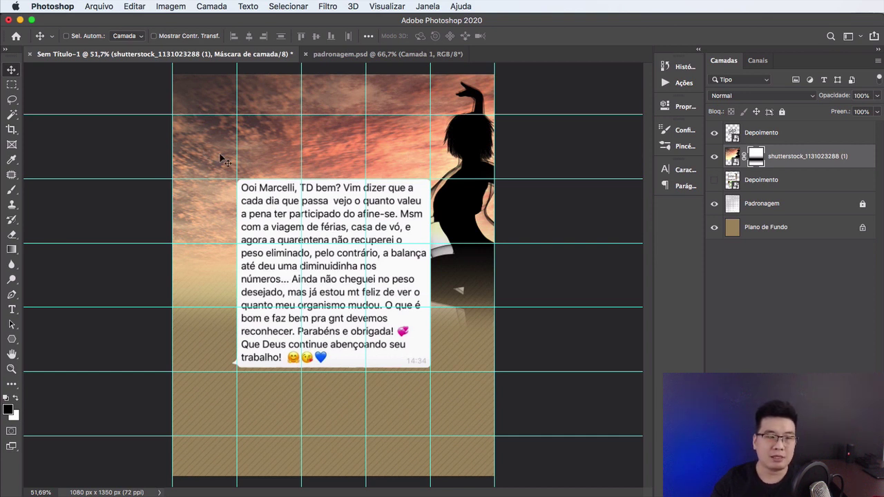
# Step: Add a two-line horizontal text layer near the top reading 'ELA ELIMINOU PESO MESMO NA QUARENTENA'
pyautogui.press('t')
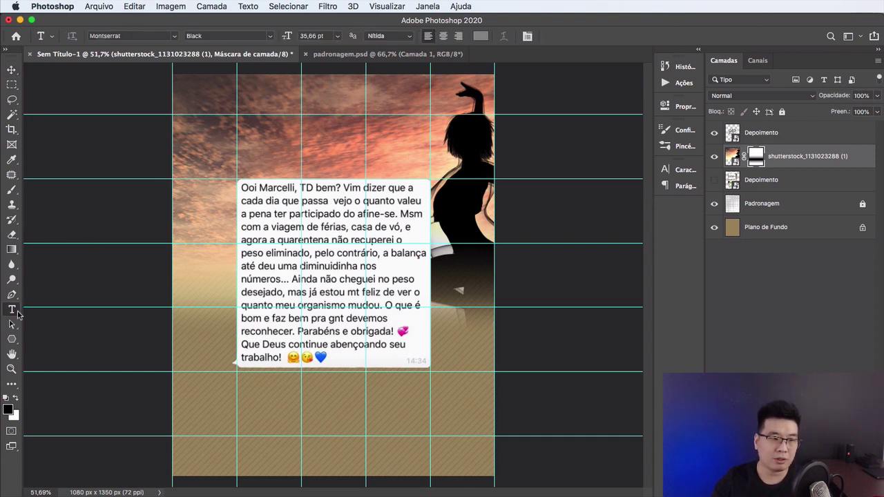
pyautogui.rightClick(14, 313)
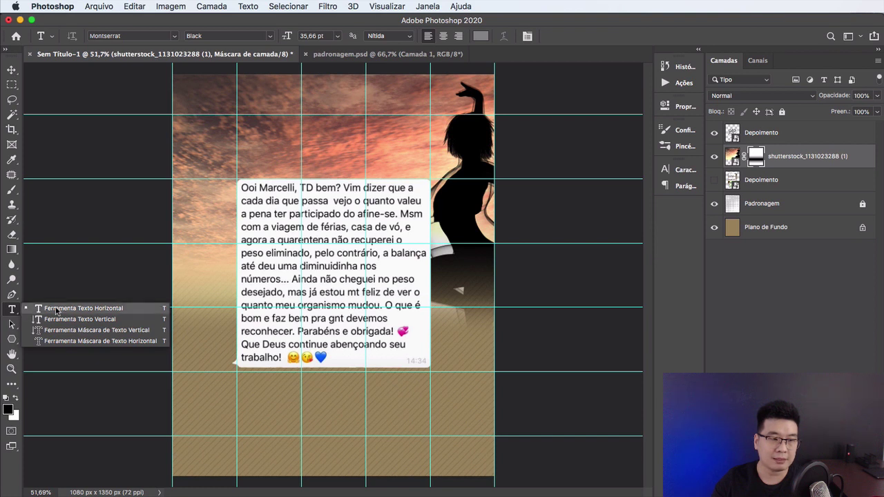
pyautogui.click(107, 309)
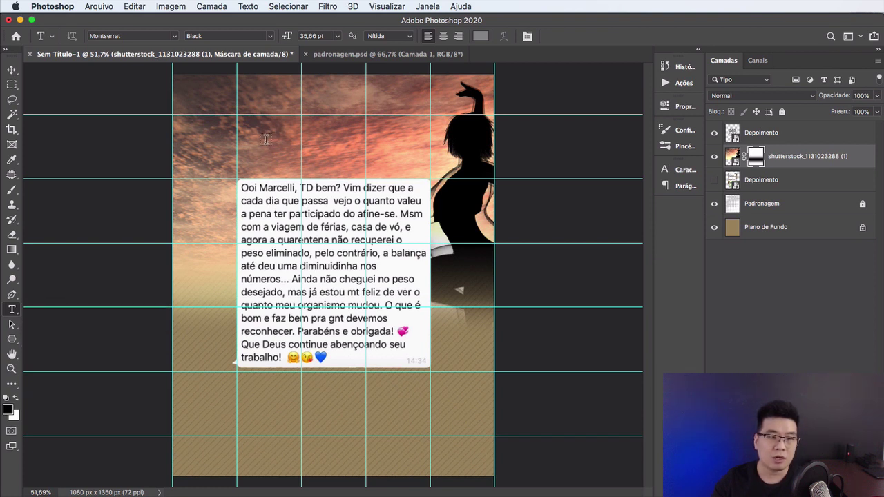
pyautogui.click(266, 139)
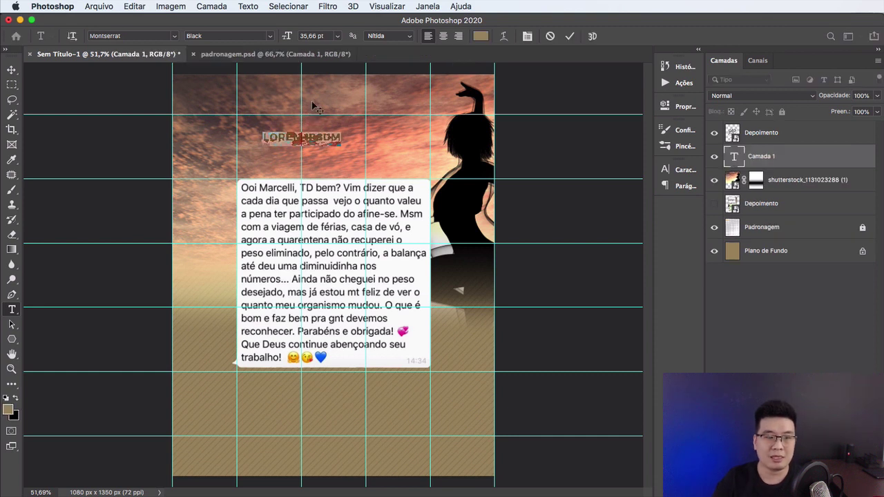
pyautogui.write('E')
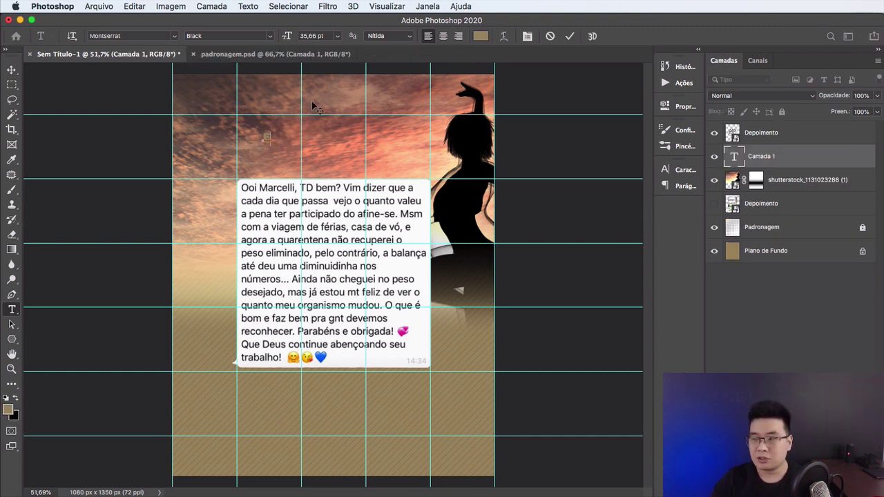
pyautogui.write('LAINE S')
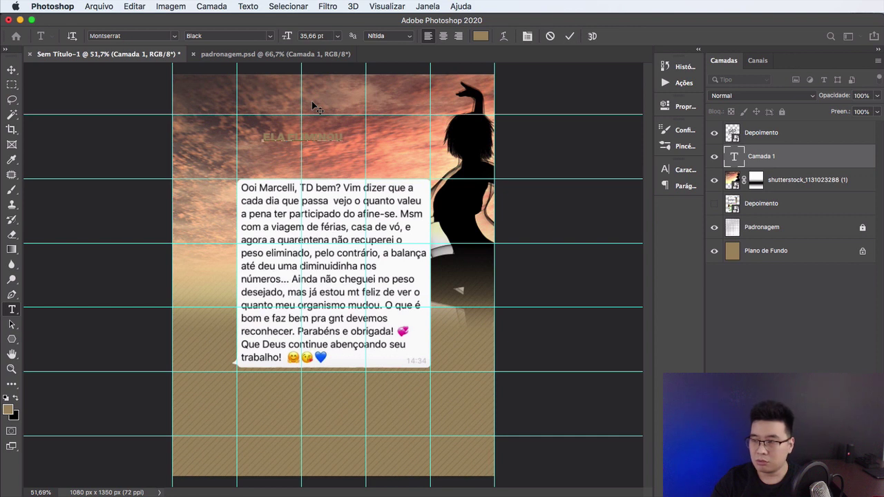
pyautogui.write('OU')
pyautogui.press('Return')
pyautogui.write('MEMBRO DO')
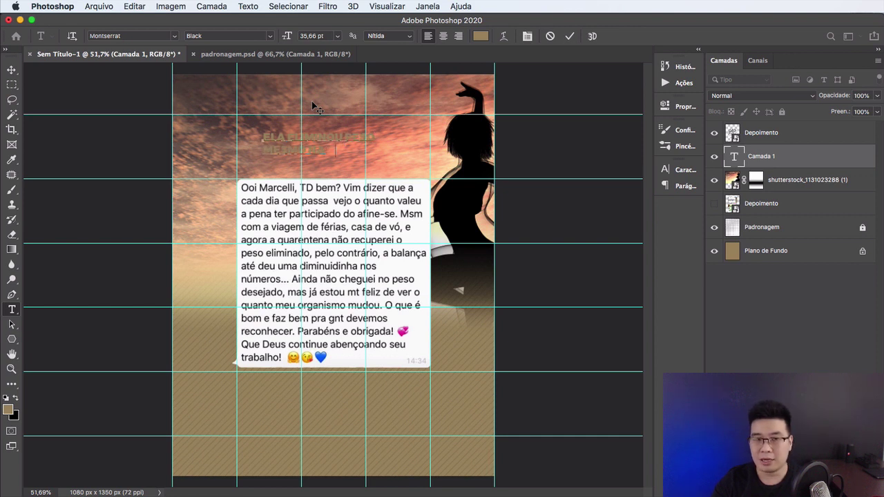
pyautogui.write(' TI')
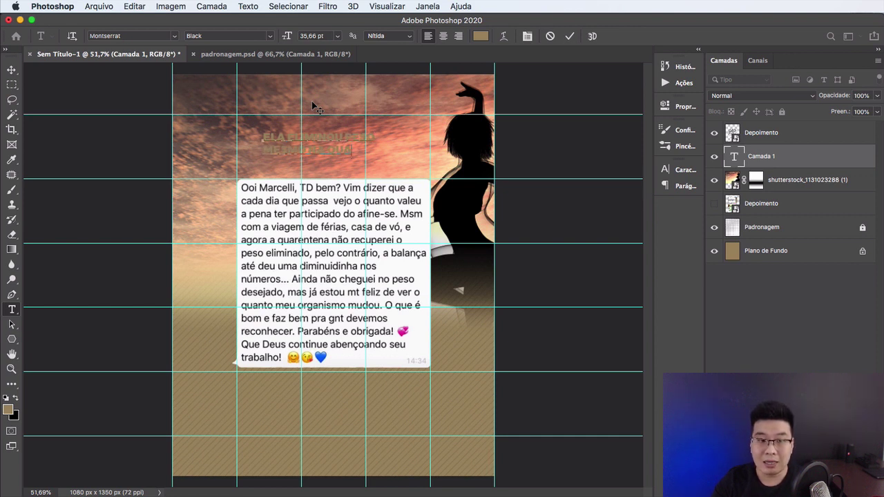
pyautogui.write('NTENA')
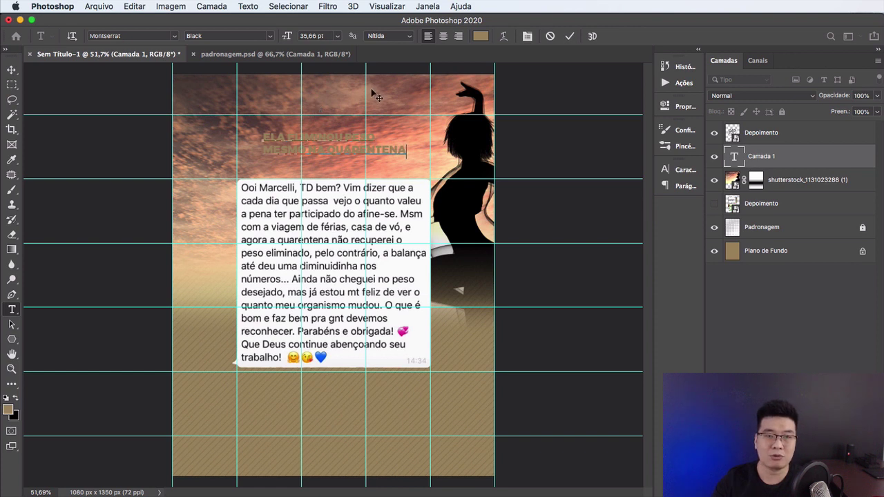
# Step: Colour the whole headline white and commit the text
pyautogui.tripleClick(390, 146)
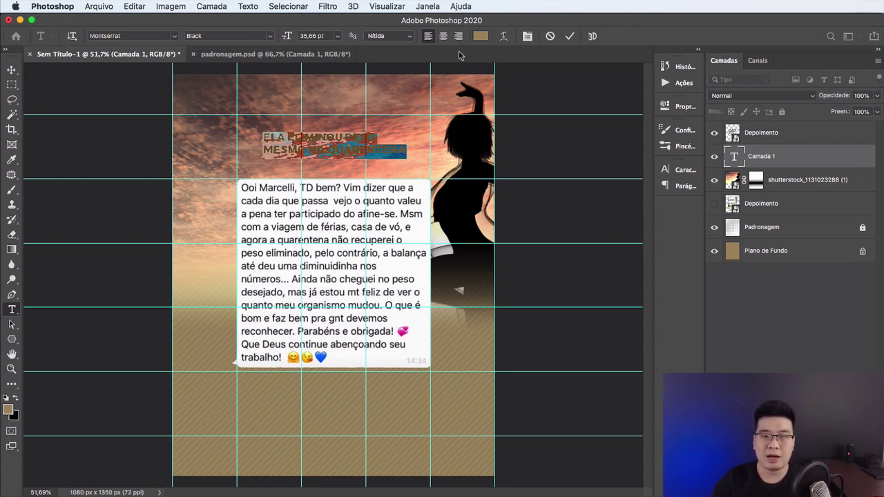
pyautogui.click(481, 36)
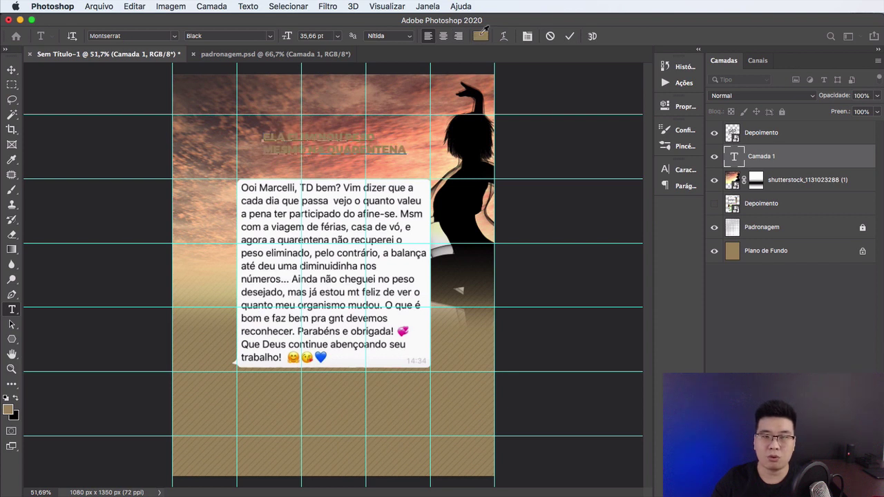
pyautogui.moveTo(769, 148); pyautogui.dragTo(705, 77)
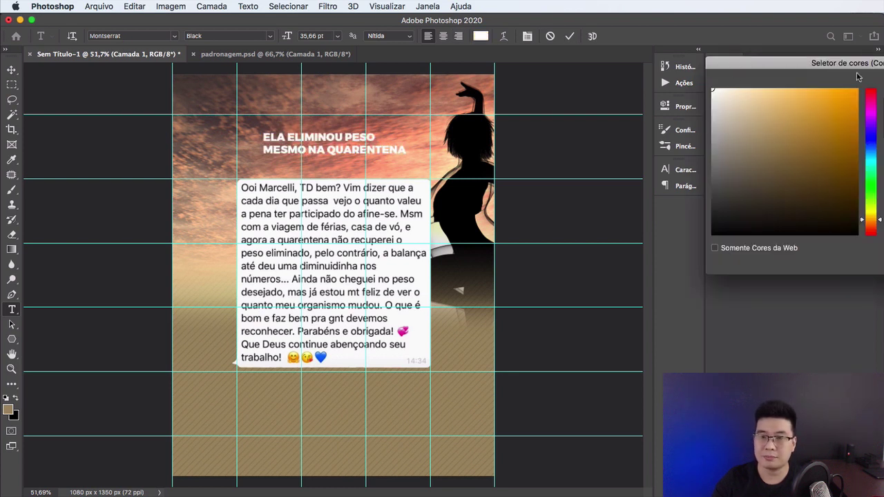
pyautogui.moveTo(795, 62); pyautogui.dragTo(750, 84)
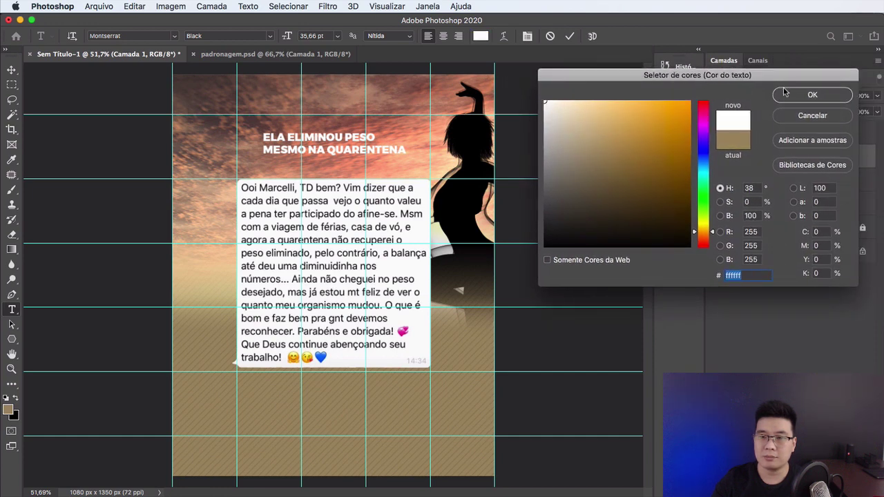
pyautogui.press('Return')
pyautogui.click(11, 70)
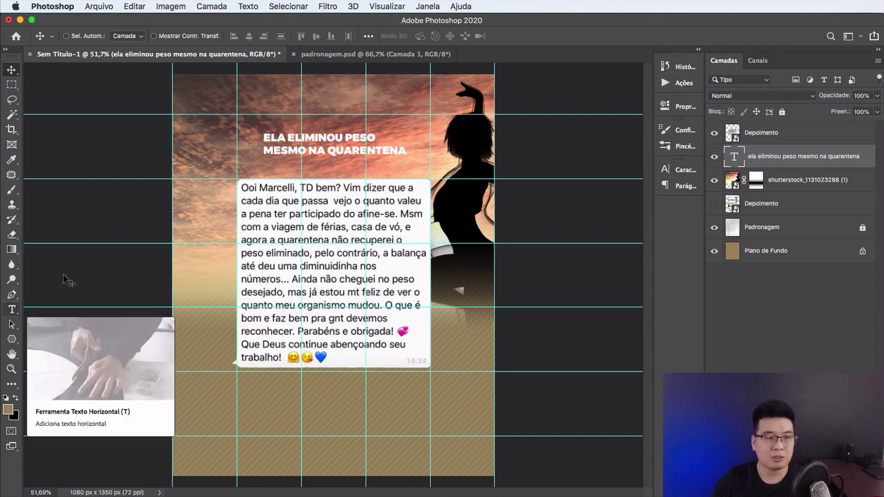
# Step: Set the headline to 70 pt and shift it left so it fits
pyautogui.press('t')
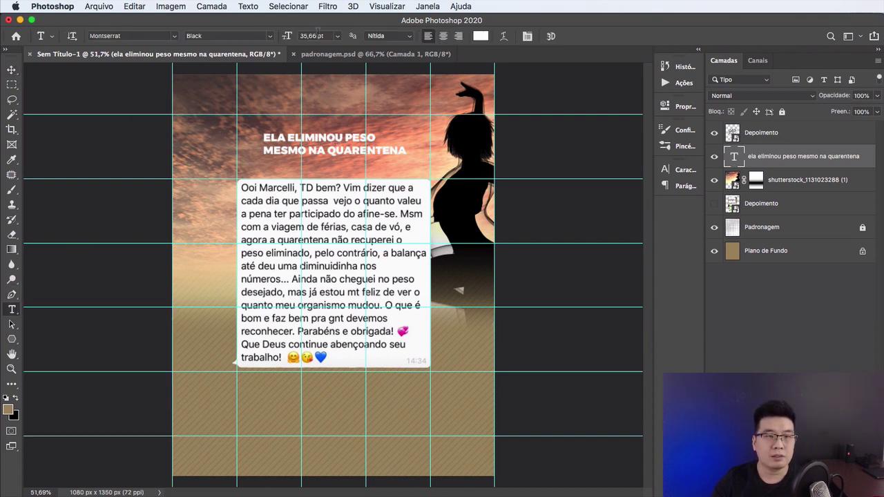
pyautogui.click(312, 36)
pyautogui.write('70')
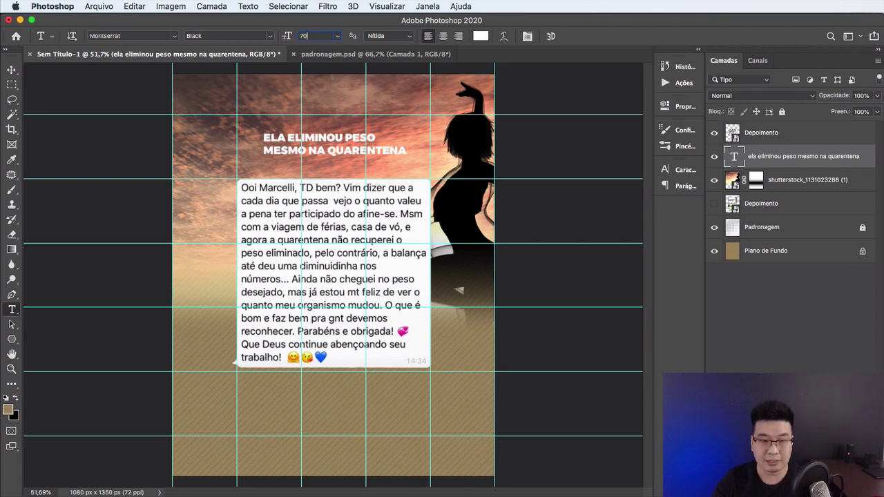
pyautogui.press('Return')
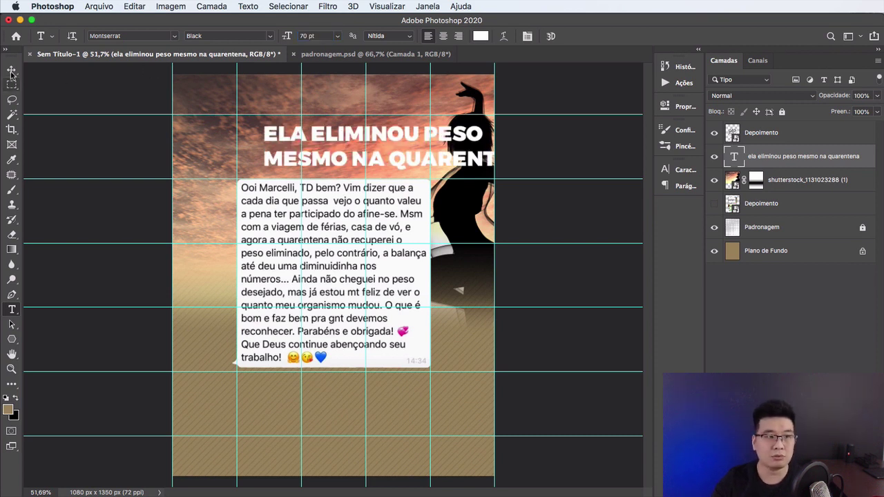
pyautogui.click(12, 70)
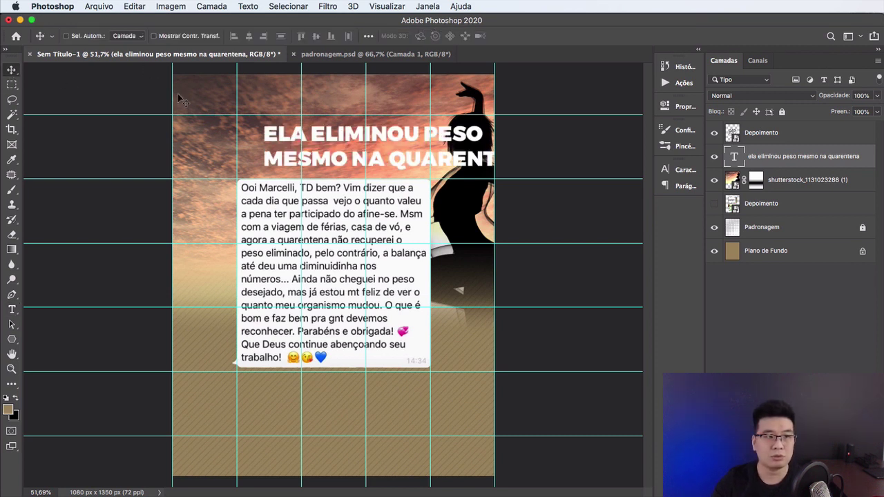
pyautogui.rightClick(14, 72)
pyautogui.click(31, 69)
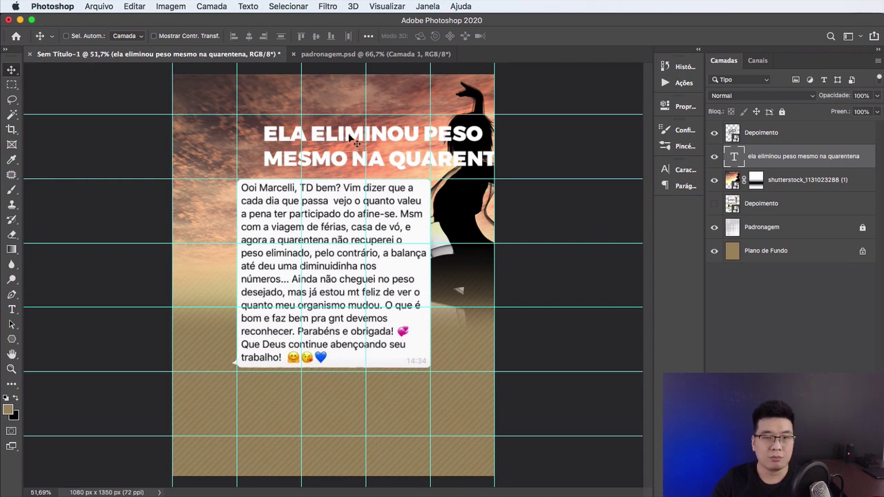
pyautogui.moveTo(356, 142); pyautogui.dragTo(277, 141)
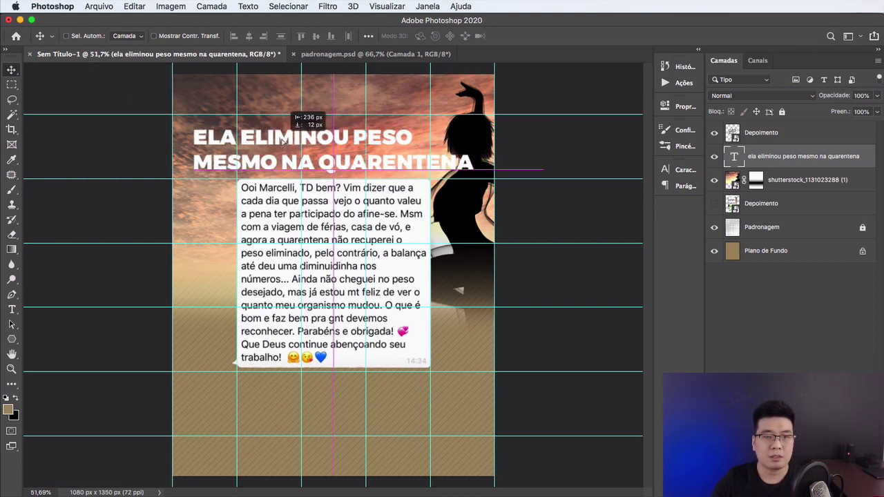
# Step: Centre-align the headline text and move it to the canvas centre
pyautogui.press('t')
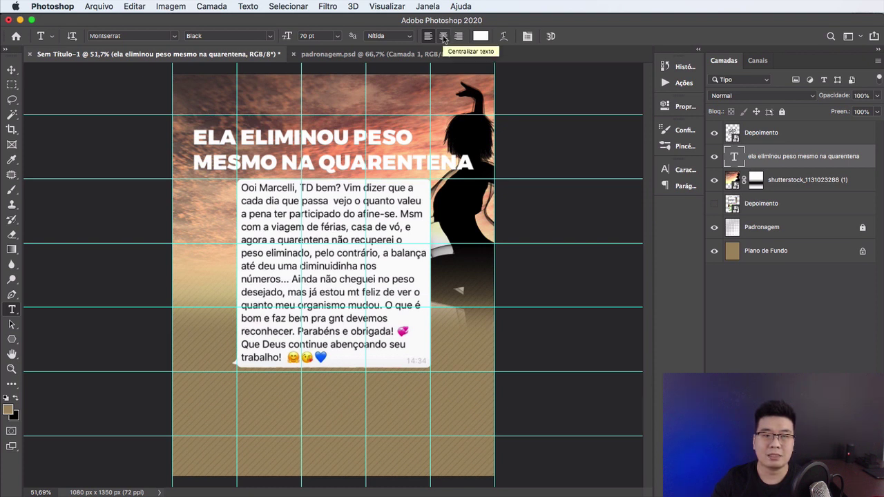
pyautogui.click(443, 38)
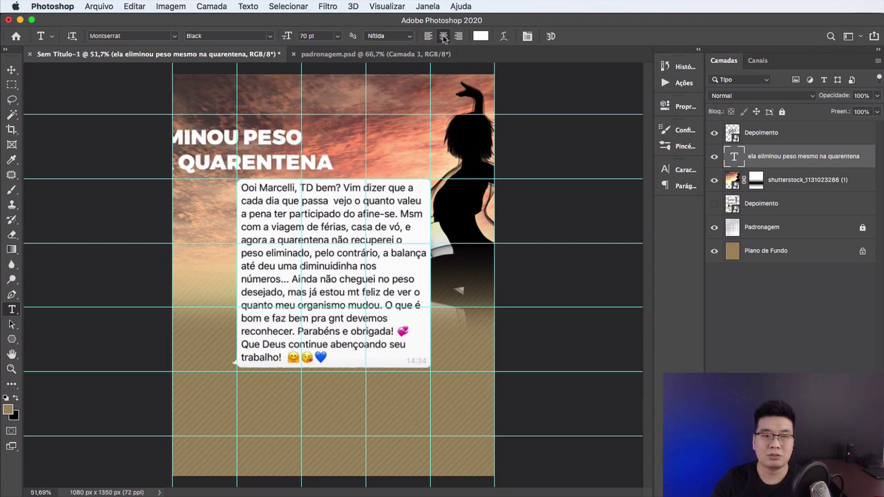
pyautogui.click(12, 70)
pyautogui.moveTo(200, 135)
pyautogui.mouseDown()
pyautogui.moveTo(349, 135)
pyautogui.moveTo(340, 133)
pyautogui.mouseUp()
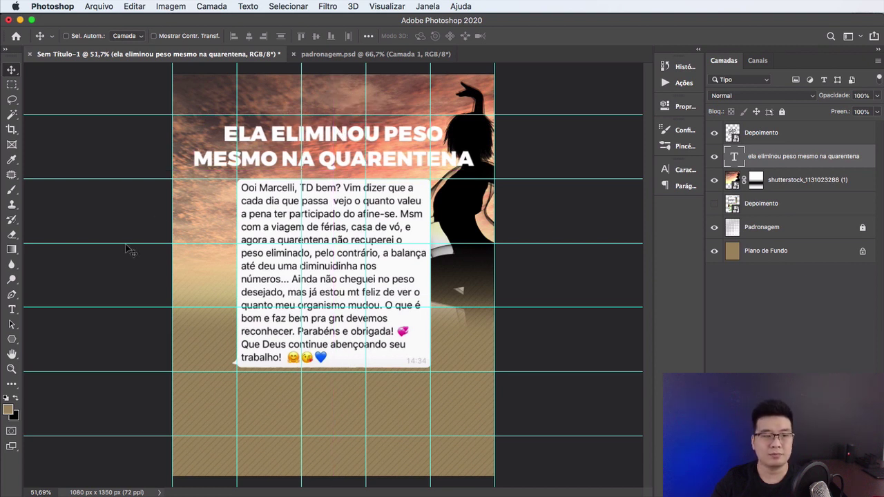
# Step: Change the headline's font weight from Black to Bold
pyautogui.click(12, 309)
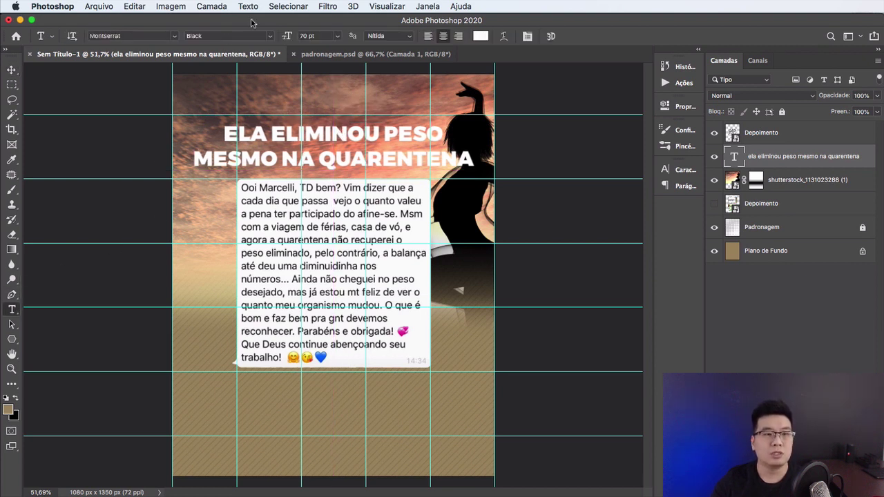
pyautogui.click(238, 36)
pyautogui.click(269, 36)
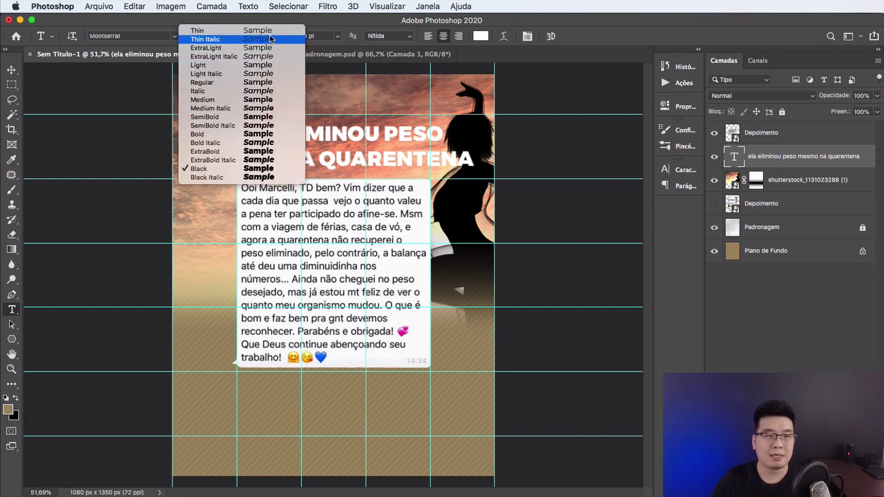
pyautogui.click(200, 134)
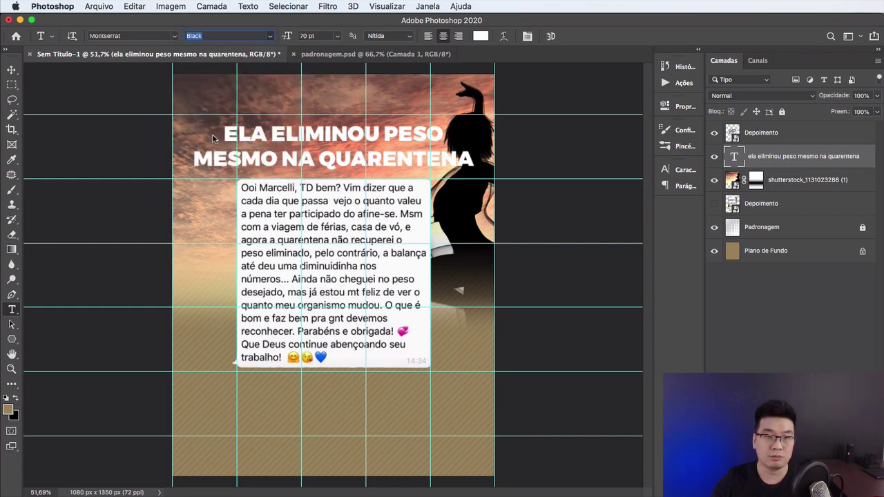
pyautogui.click(12, 70)
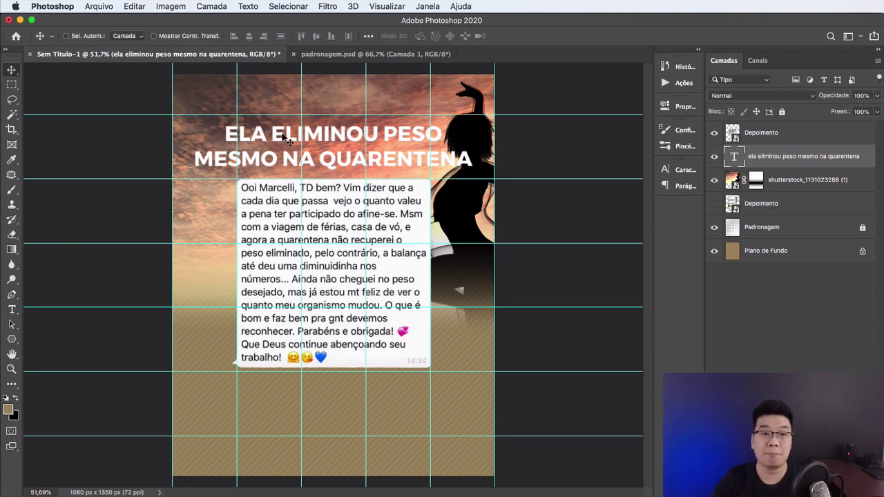
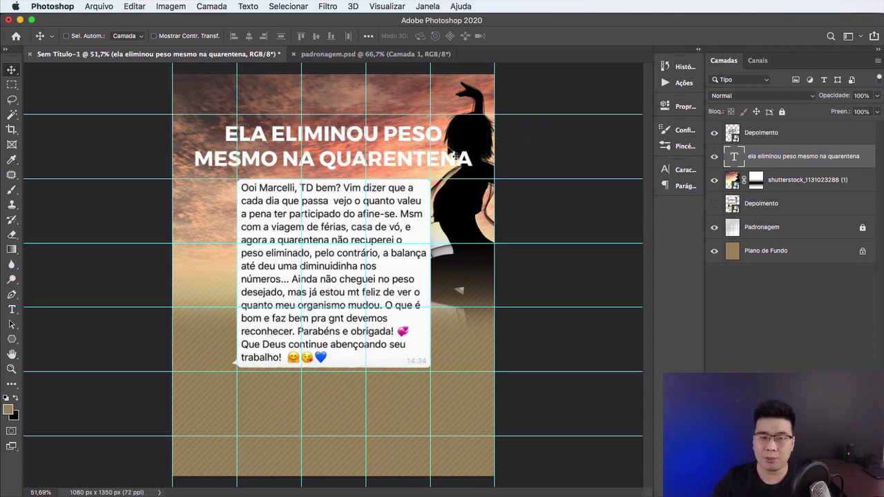
# Step: Change the headline's leading from Auto to 70 pt in the Character panel
pyautogui.click(13, 311)
pyautogui.click(684, 170)
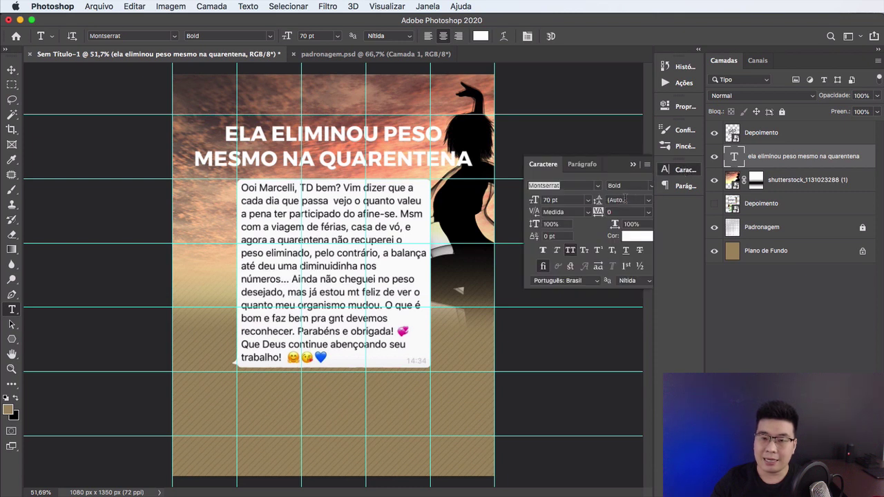
pyautogui.click(626, 200)
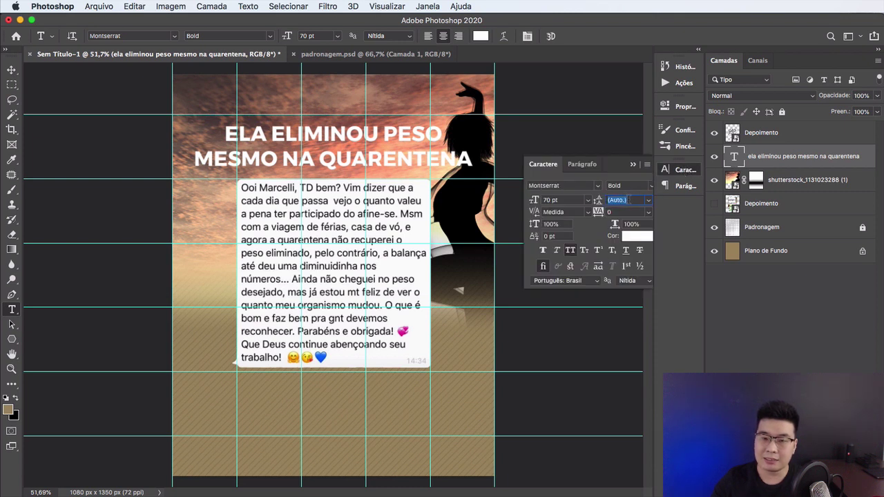
pyautogui.click(648, 201)
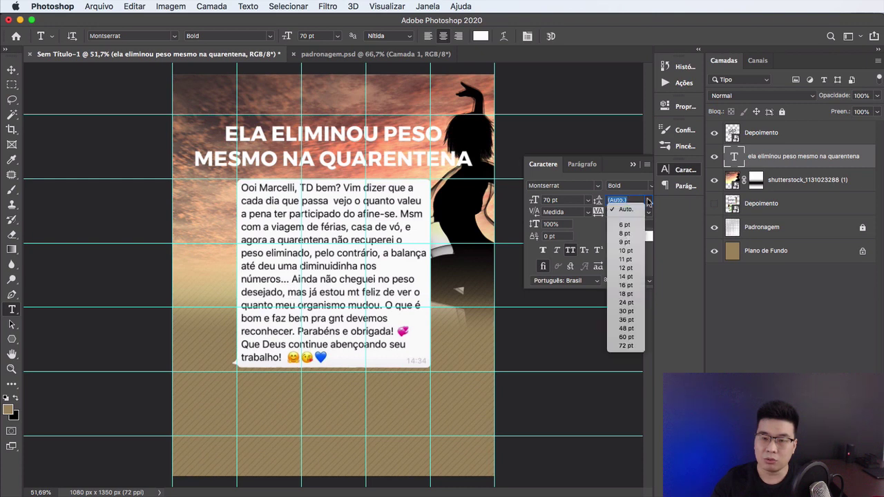
pyautogui.click(630, 199)
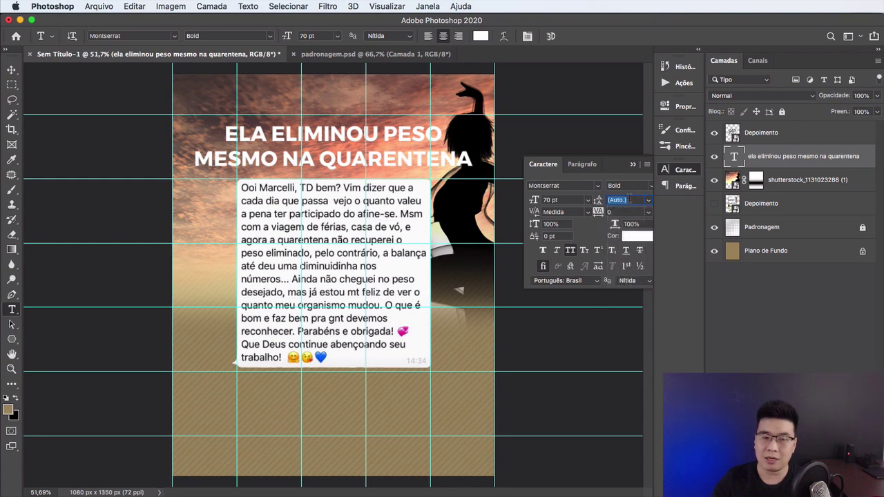
pyautogui.click(632, 200)
pyautogui.doubleClick(632, 200)
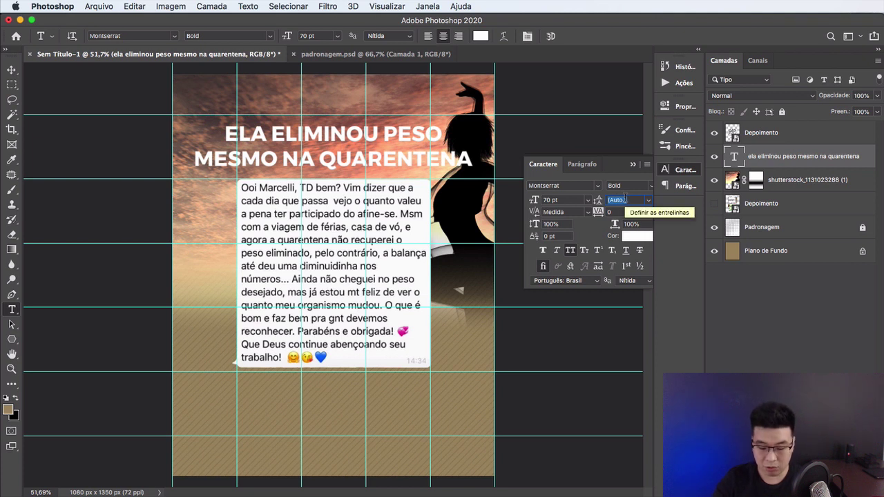
pyautogui.write('70')
pyautogui.press('Return')
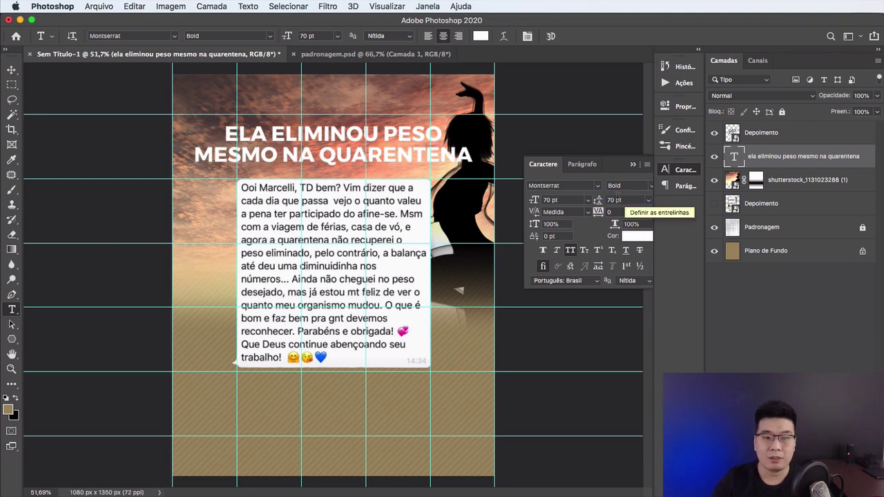
# Step: Undo and redo to compare the headline before and after the 70 pt leading
pyautogui.press('v')
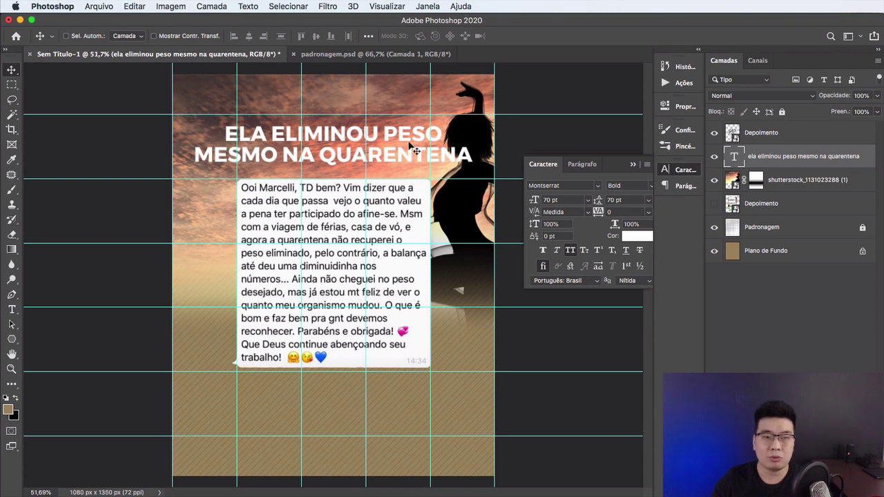
pyautogui.press('super+z')
pyautogui.press('super+shift+z')
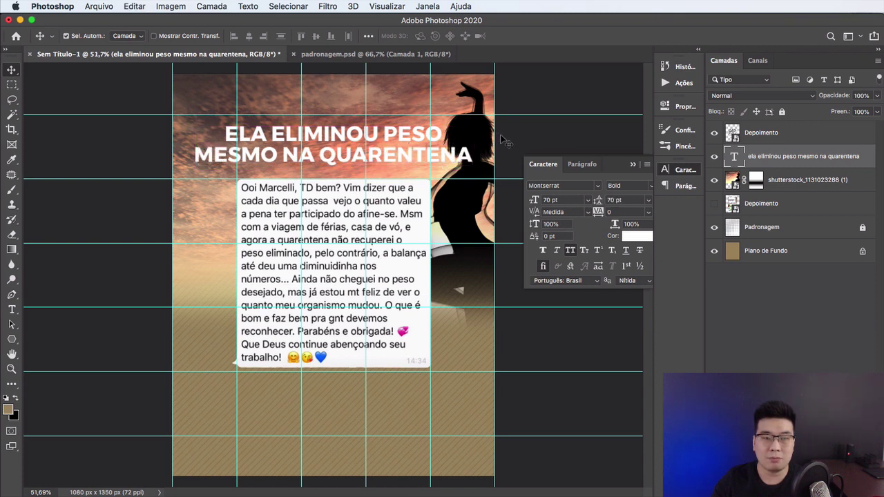
pyautogui.press('super+z')
pyautogui.press('super+shift+z')
# Step: Nudge the headline slightly right and down
pyautogui.moveTo(390, 132); pyautogui.dragTo(390, 141)
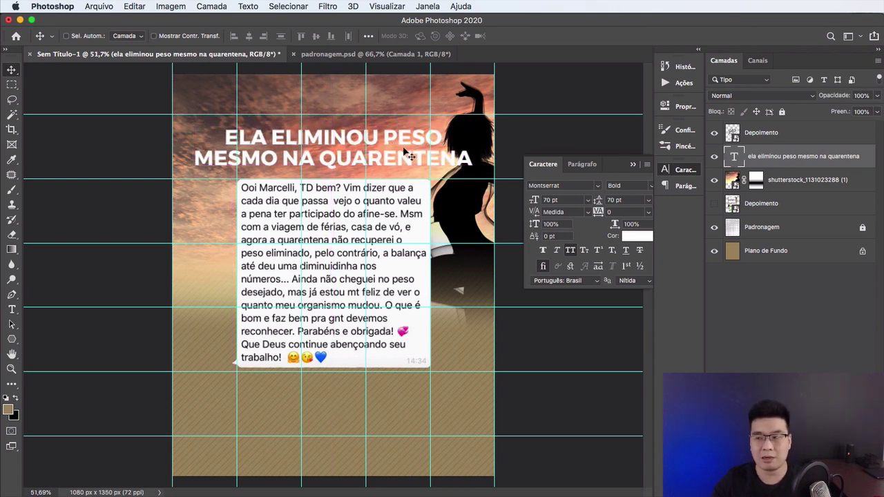
pyautogui.press('ctrl')
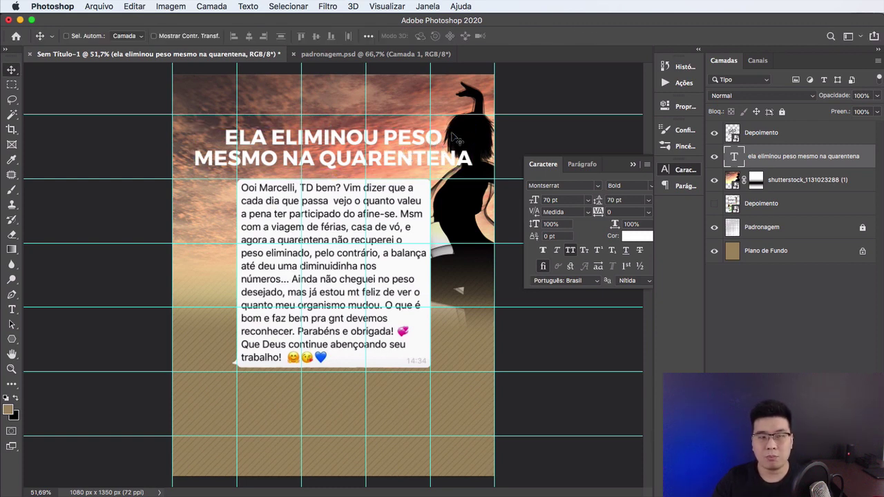
pyautogui.press('t')
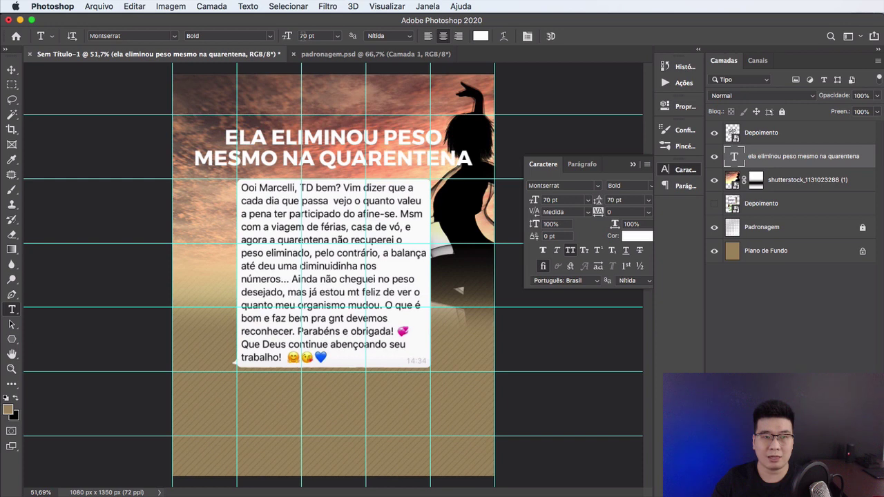
pyautogui.press('v')
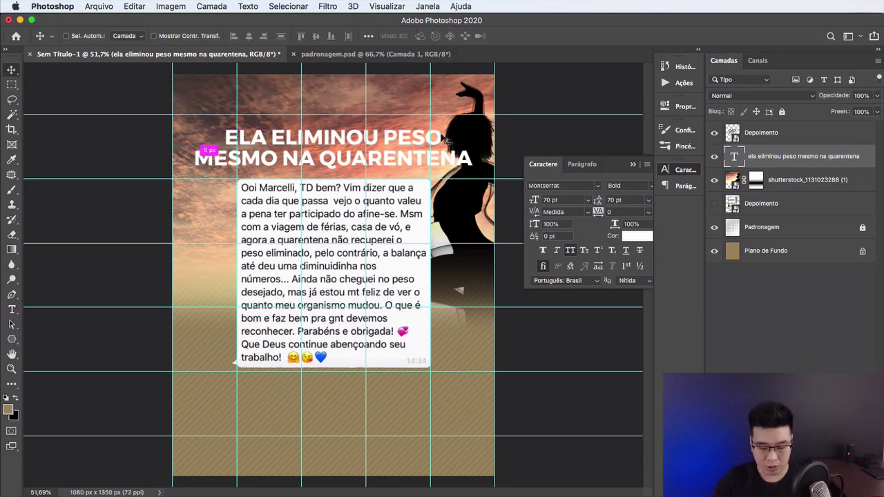
# Step: Try stretching and then shrinking the headline with Free Transform, cancelling both attempts
pyautogui.hotkey('ctrl', 't')
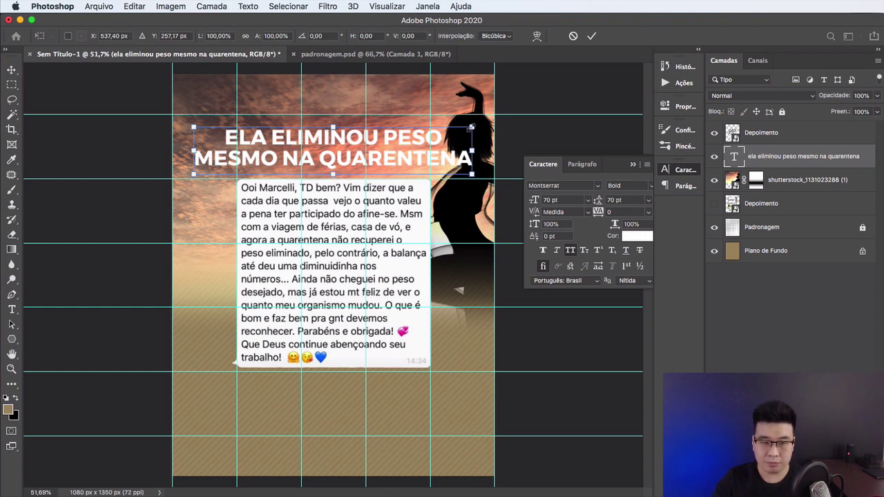
pyautogui.moveTo(471, 127); pyautogui.dragTo(456, 77)
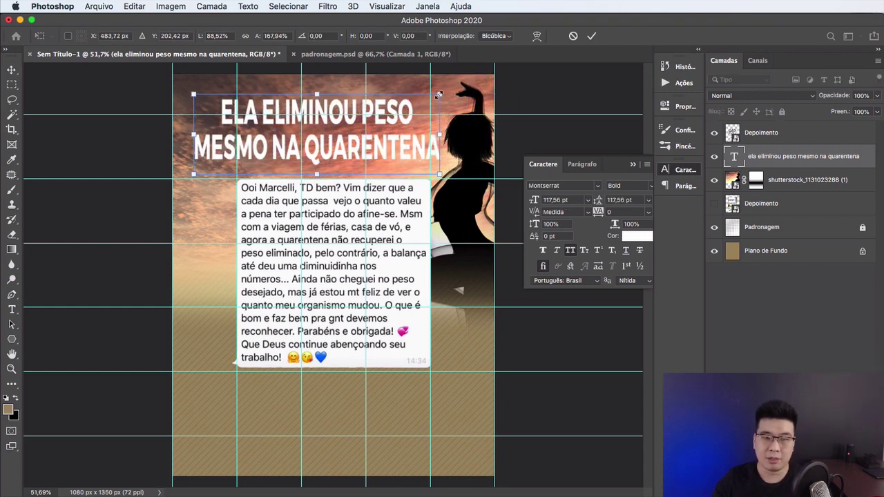
pyautogui.press('Escape')
pyautogui.hotkey('ctrl', 't')
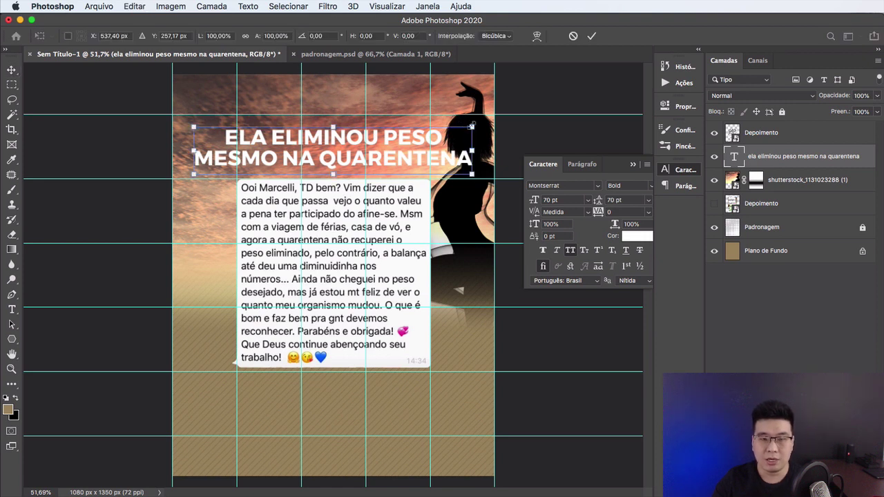
pyautogui.moveTo(472, 126); pyautogui.dragTo(423, 134)
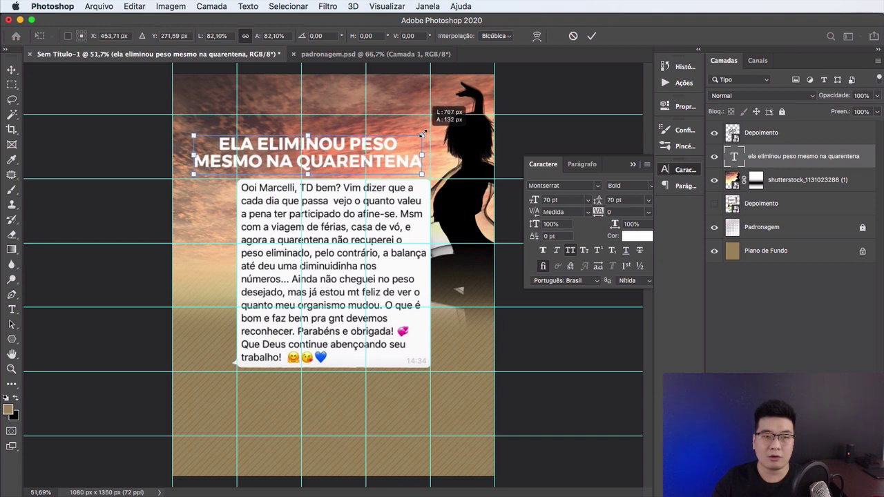
pyautogui.press('Escape')
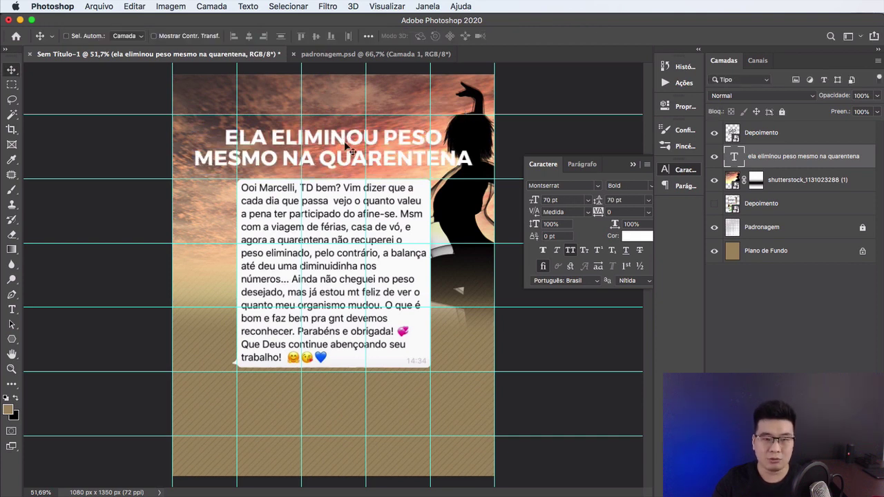
# Step: Scale the headline down to about 85% and hide the guides
pyautogui.hotkey('ctrl', 't')
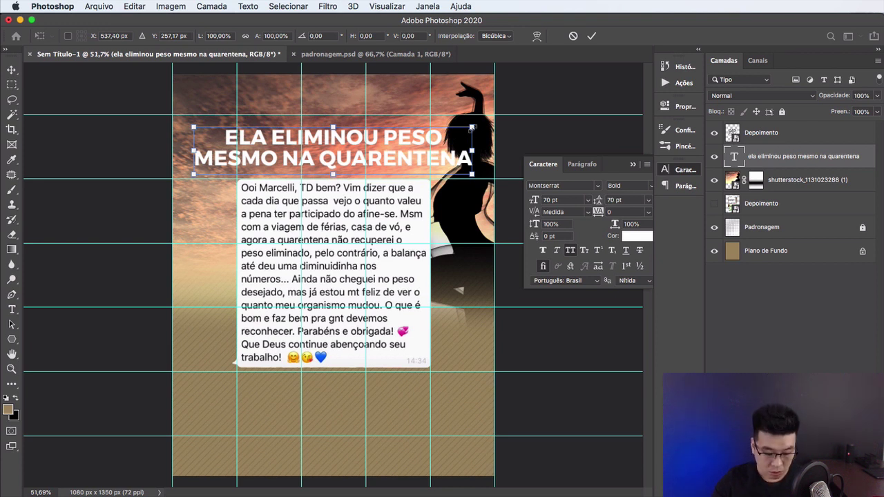
pyautogui.moveTo(471, 129); pyautogui.dragTo(451, 130)
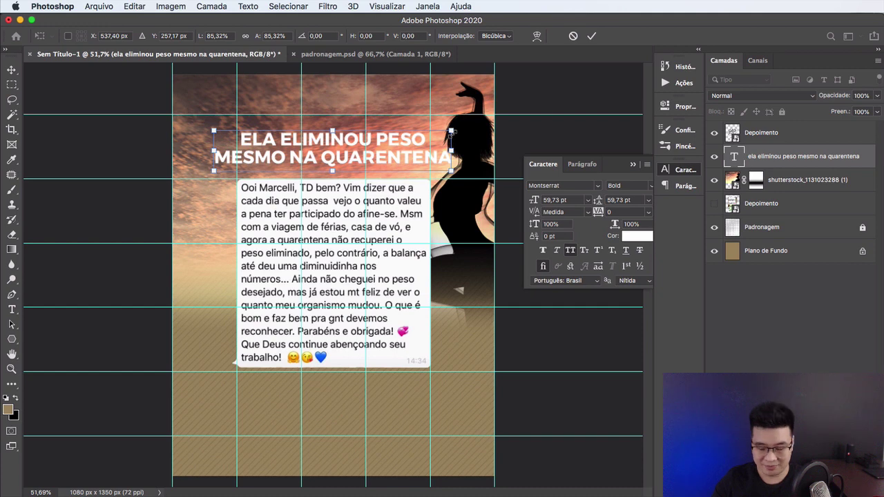
pyautogui.press('Return')
pyautogui.hotkey('ctrl', ';')
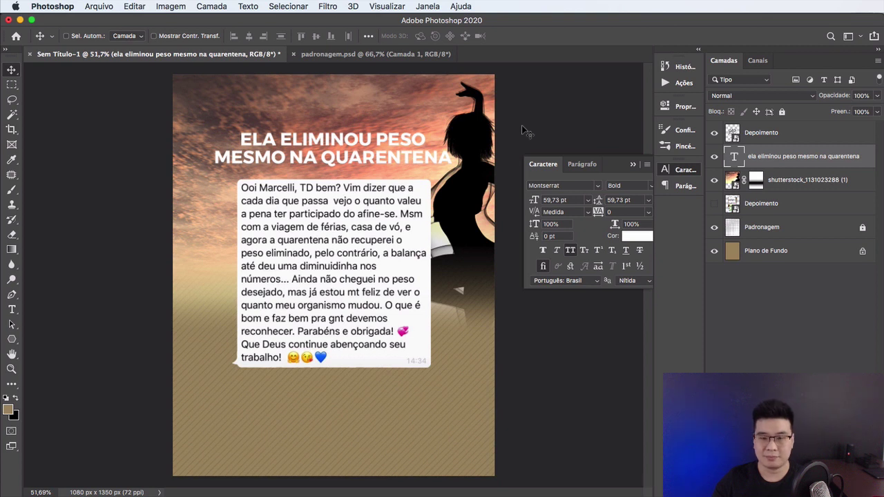
# Step: Type the hashtag #EMAGRECIMENTOINTELIGENTE below the chat bubble, with guides shown
pyautogui.click(632, 167)
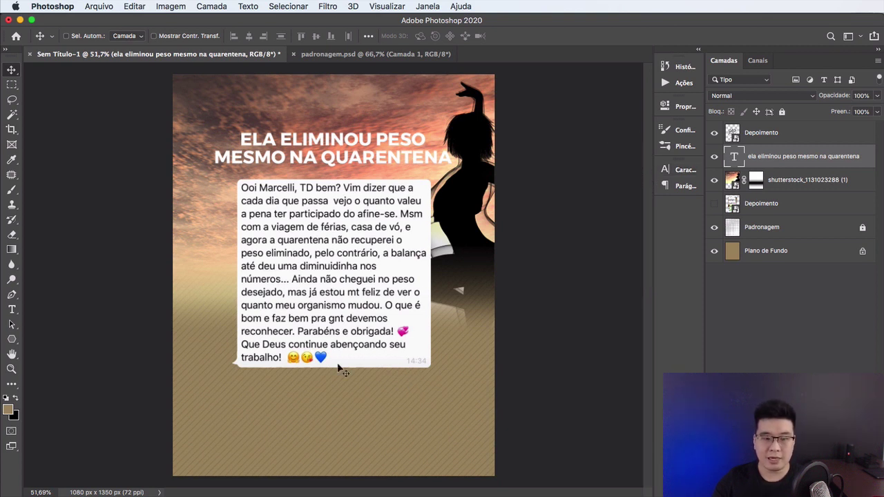
pyautogui.hotkey('ctrl', ';')
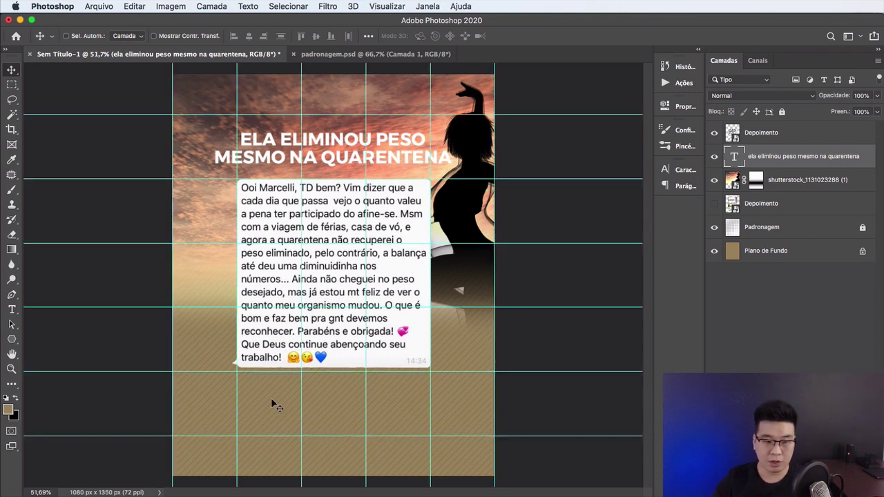
pyautogui.press('t')
pyautogui.click(271, 400)
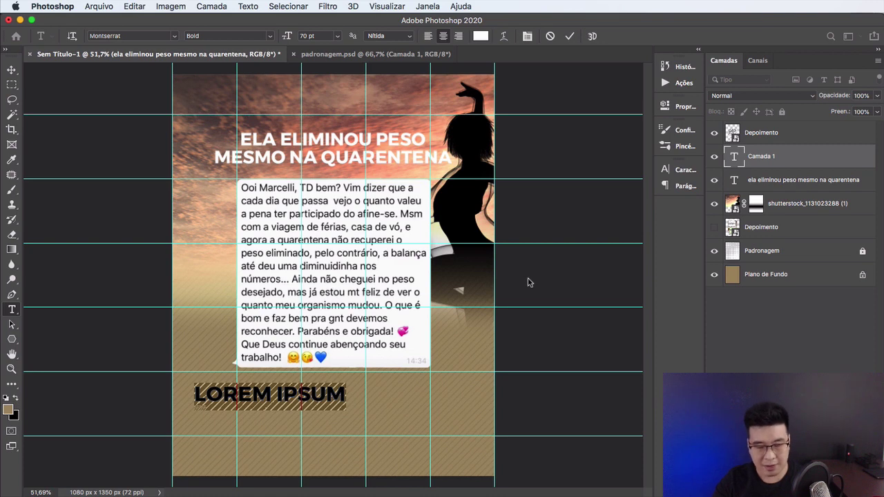
pyautogui.write('#EMAGRE')
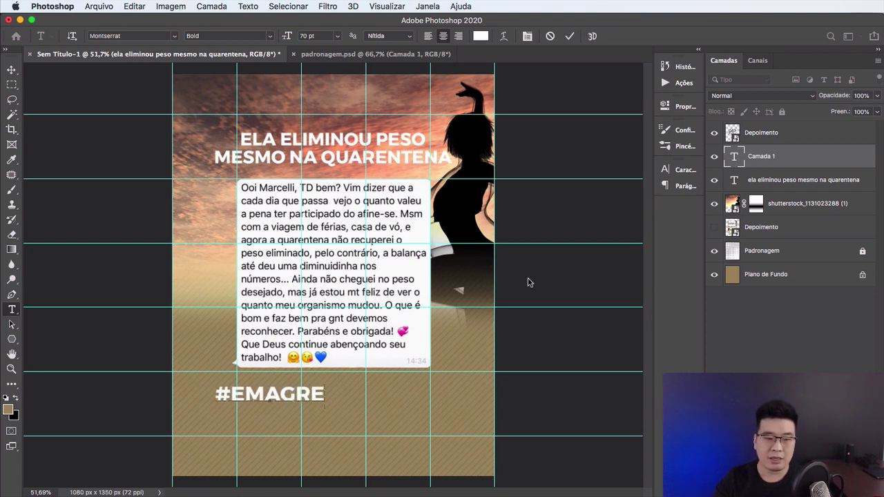
pyautogui.write('CIMENTOINTELI')
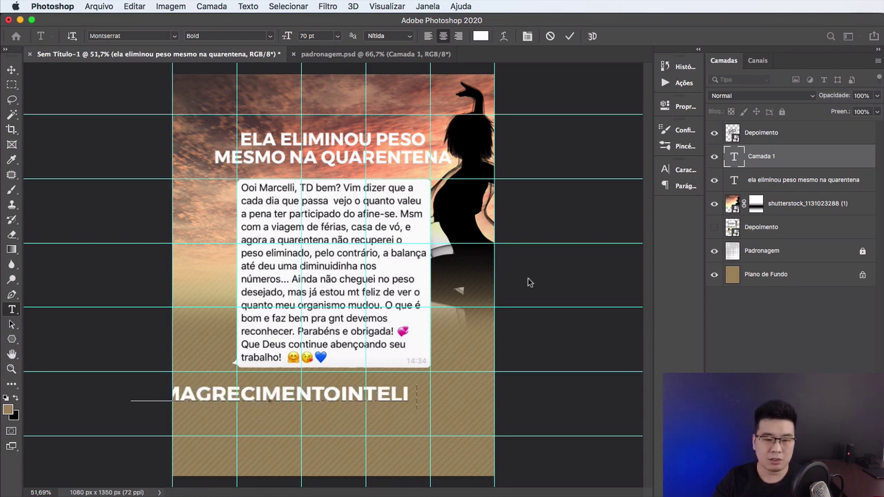
pyautogui.write('GENTE')
pyautogui.click(12, 70)
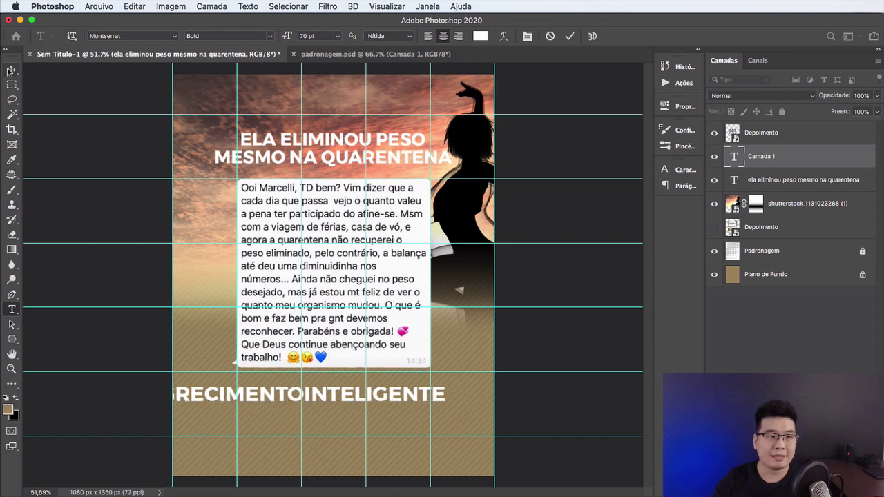
# Step: Centre the hashtag horizontally and scale it down to fit inside the canvas
pyautogui.moveTo(352, 399); pyautogui.dragTo(413, 409)
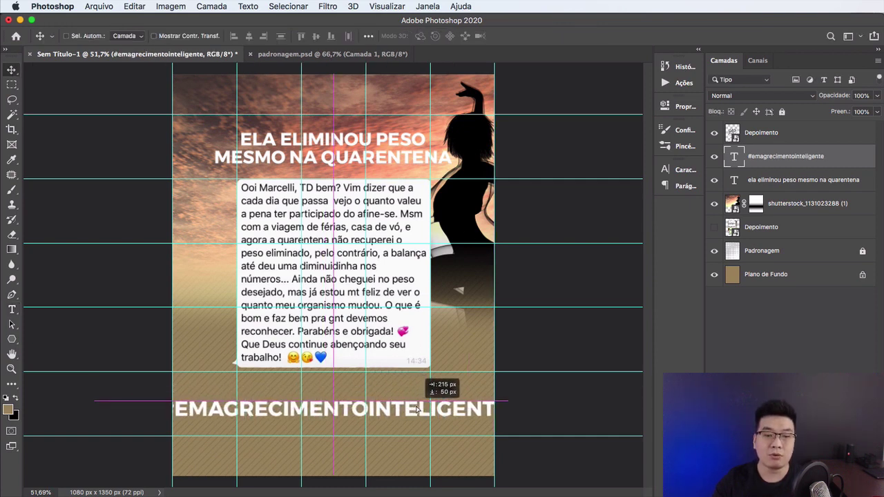
pyautogui.moveTo(413, 409); pyautogui.dragTo(414, 409)
pyautogui.hotkey('ctrl', 't')
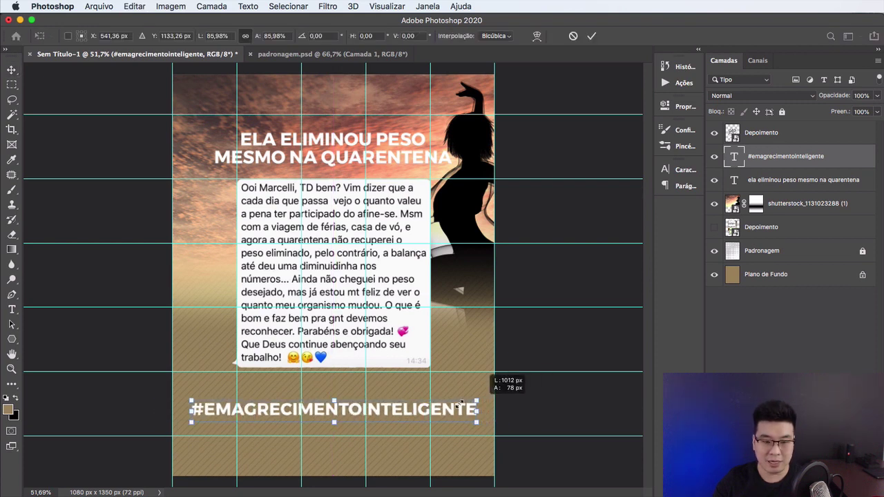
pyautogui.moveTo(508, 399); pyautogui.dragTo(422, 403)
pyautogui.press('Return')
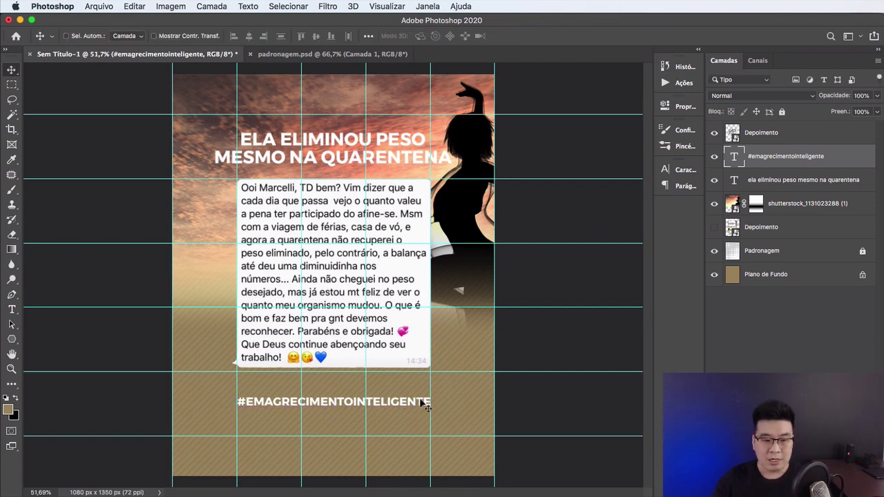
pyautogui.press('t')
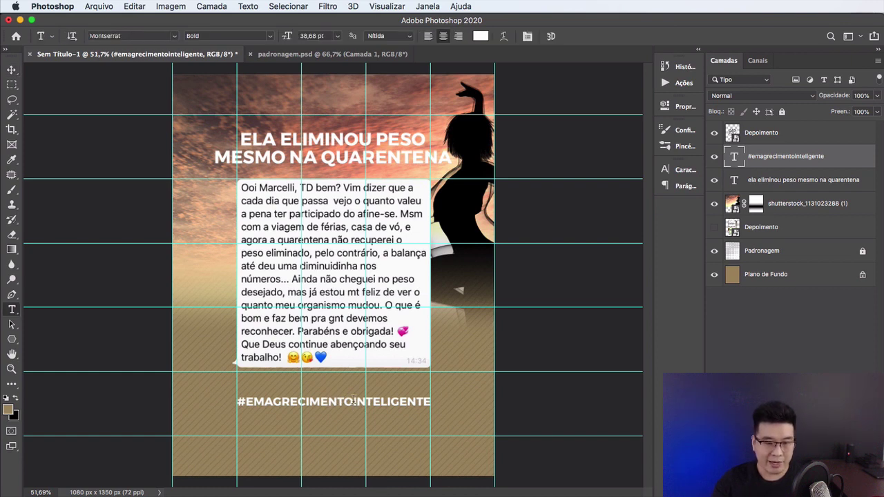
# Step: Set INTELIGENTE to Regular weight, leaving EMAGRECIMENTO bold, then preview without guides
pyautogui.click(354, 401)
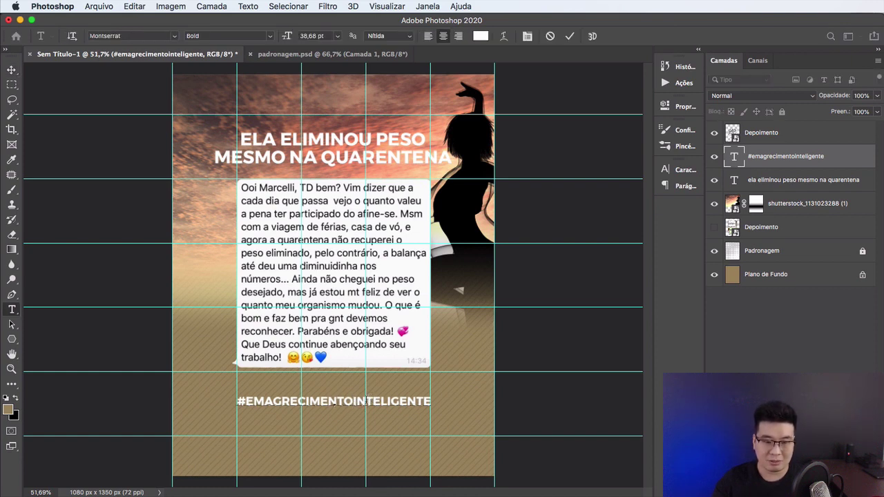
pyautogui.moveTo(353, 401); pyautogui.dragTo(432, 402)
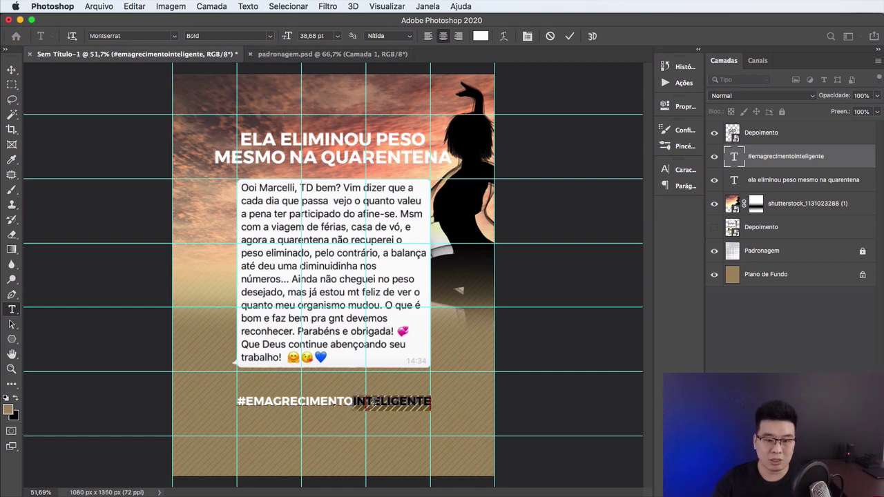
pyautogui.click(269, 39)
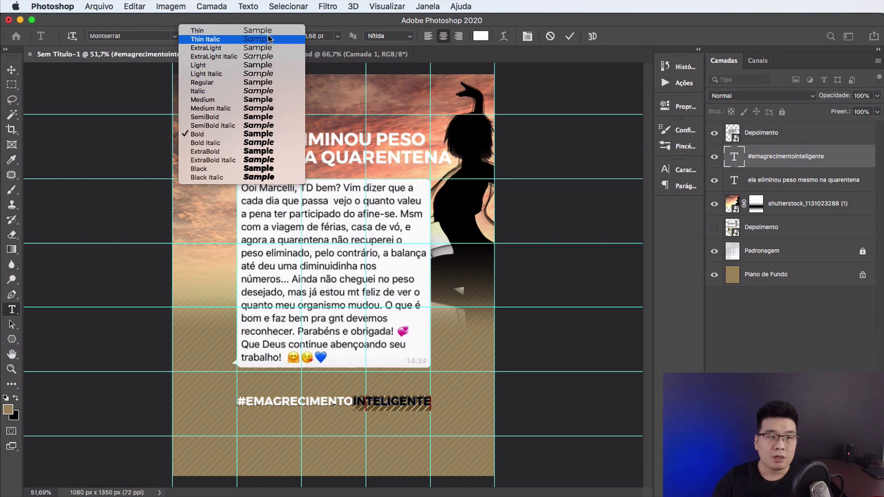
pyautogui.click(218, 83)
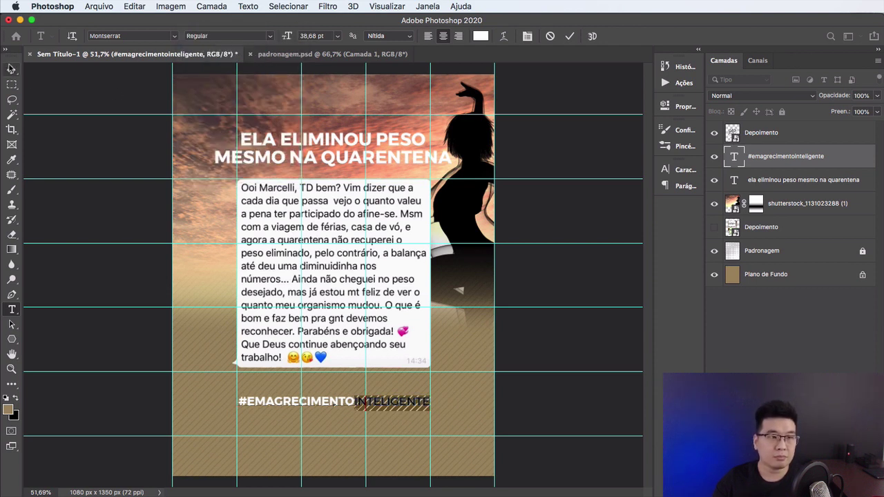
pyautogui.click(11, 70)
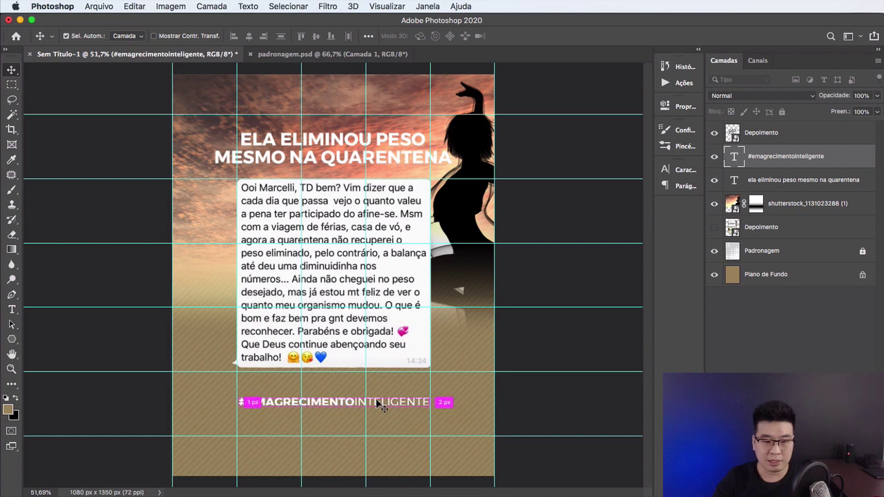
pyautogui.hotkey('ctrl', ';')
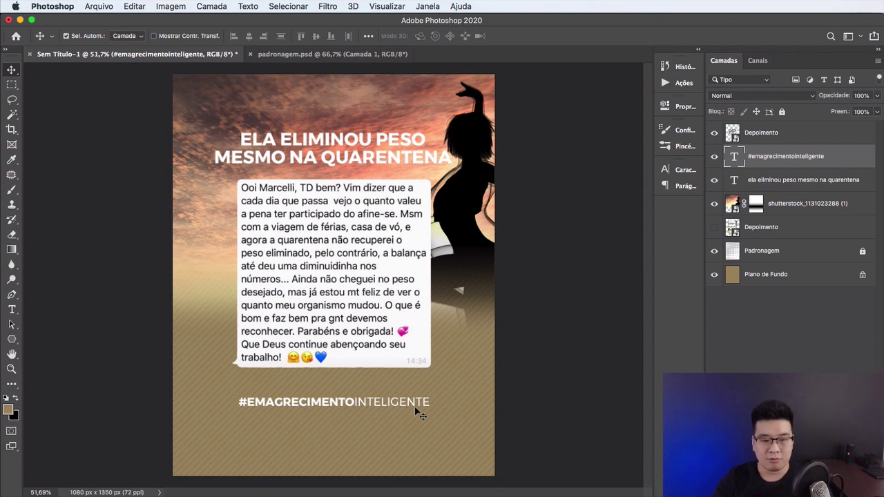
pyautogui.hotkey('ctrl', ';')
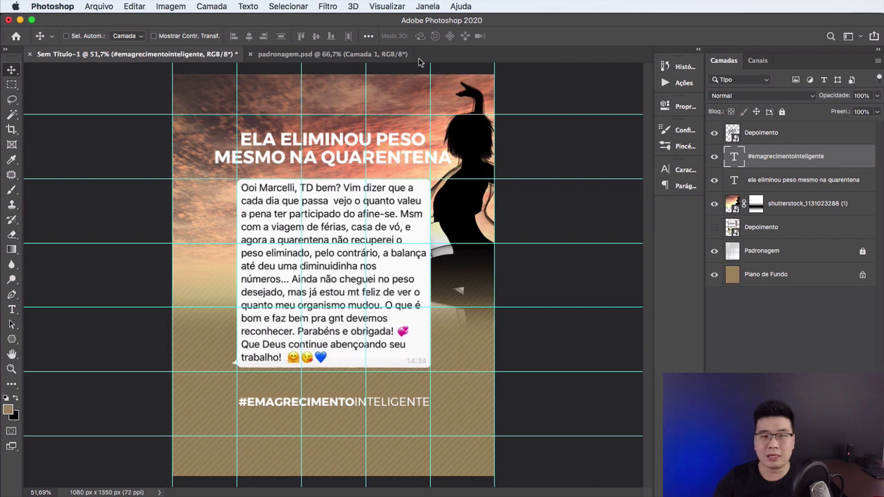
pyautogui.press('t')
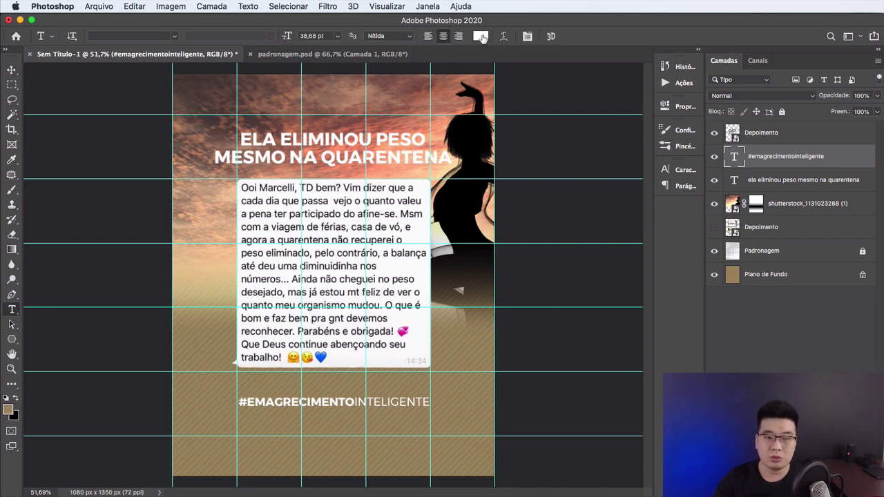
# Step: Recolour the hashtag a darker shade of the sampled background brown
pyautogui.click(482, 38)
pyautogui.click(454, 348)
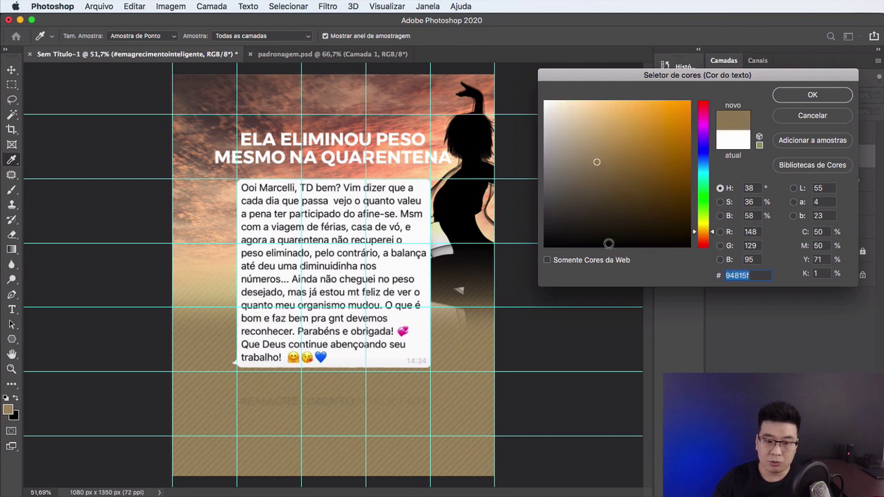
pyautogui.moveTo(600, 164); pyautogui.dragTo(622, 185)
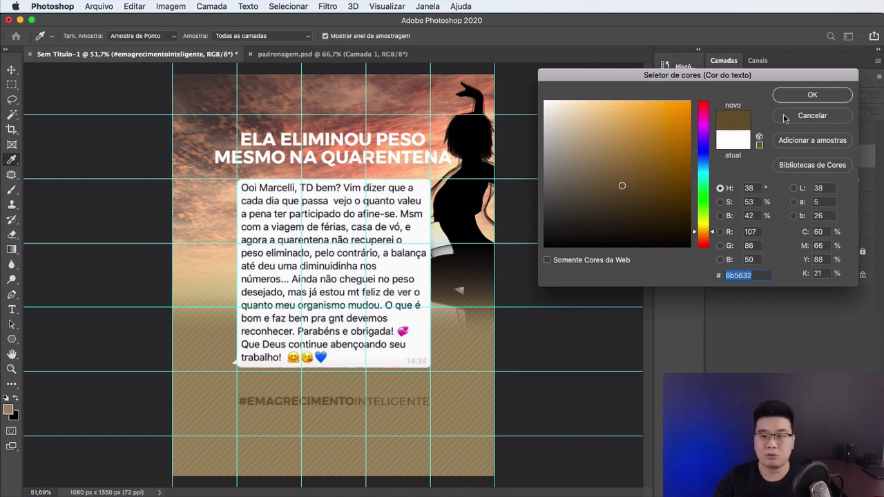
pyautogui.click(802, 97)
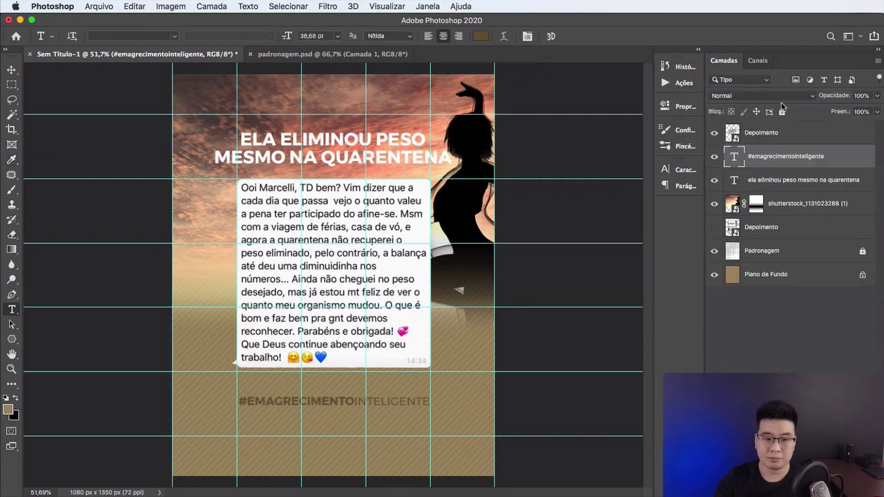
pyautogui.press('v')
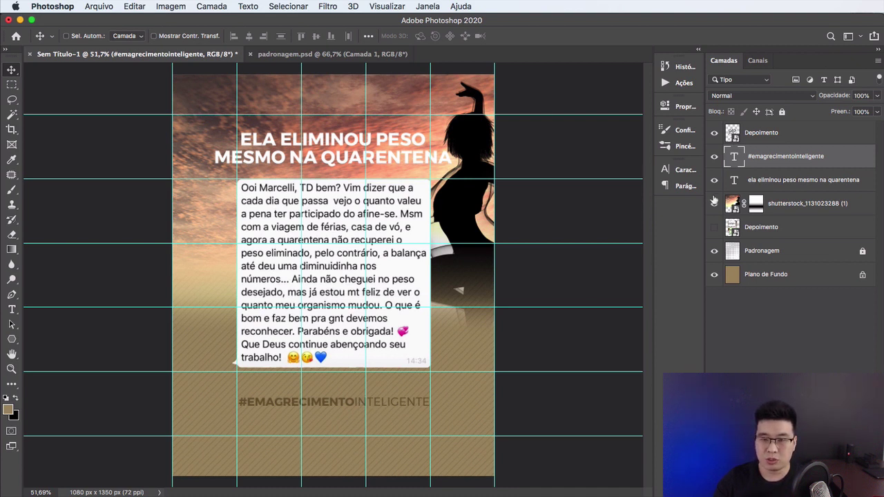
# Step: Show the full Character panel and select the tracking value
pyautogui.click(684, 171)
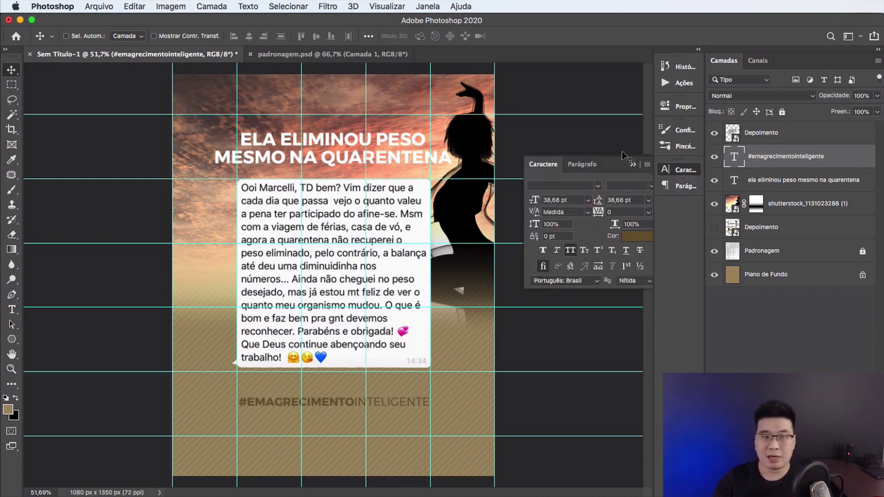
pyautogui.click(422, 6)
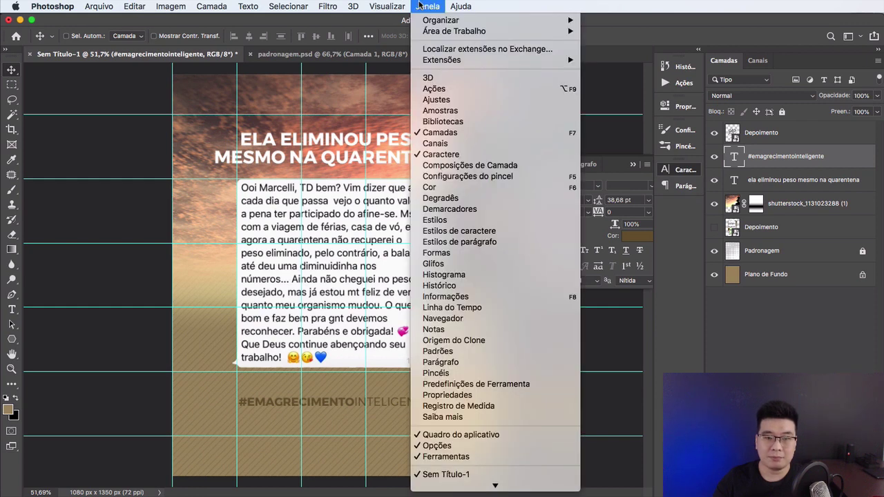
pyautogui.click(482, 153)
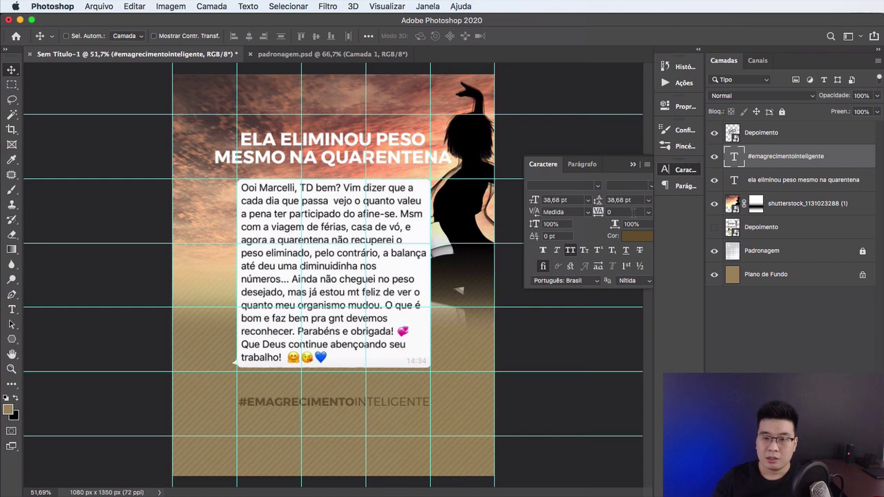
pyautogui.click(615, 214)
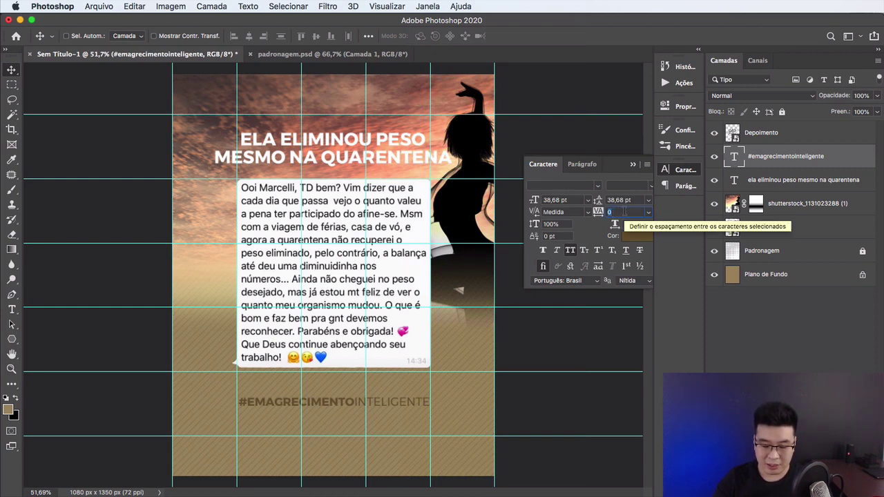
# Step: Give the hashtag tracking 200, scale it to about 78%, and hide the guides
pyautogui.write('200')
pyautogui.press('Return')
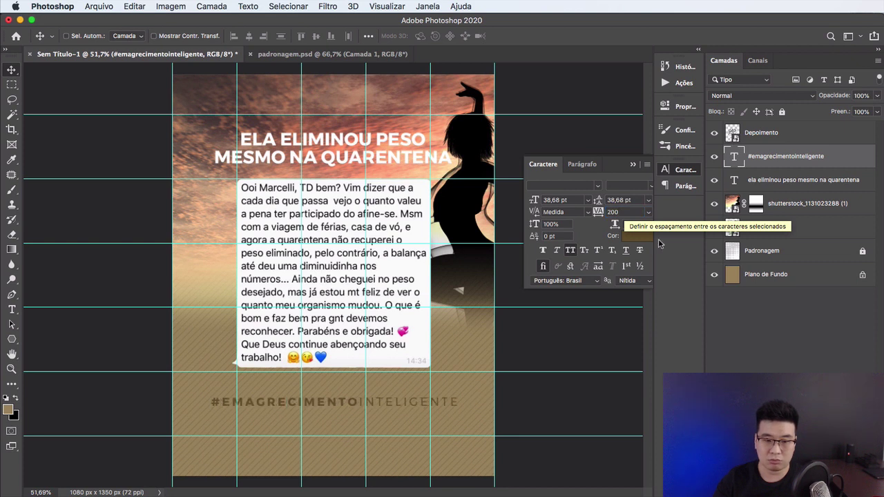
pyautogui.hotkey('ctrl', 't')
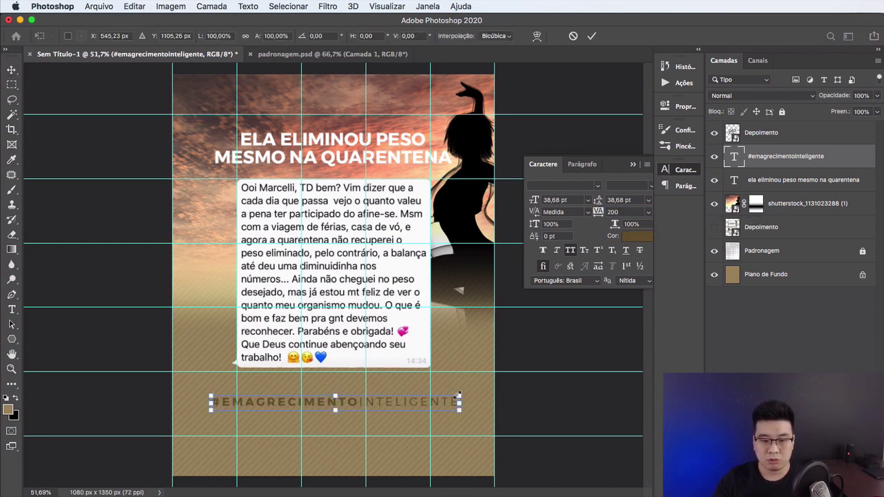
pyautogui.moveTo(459, 396); pyautogui.dragTo(433, 399)
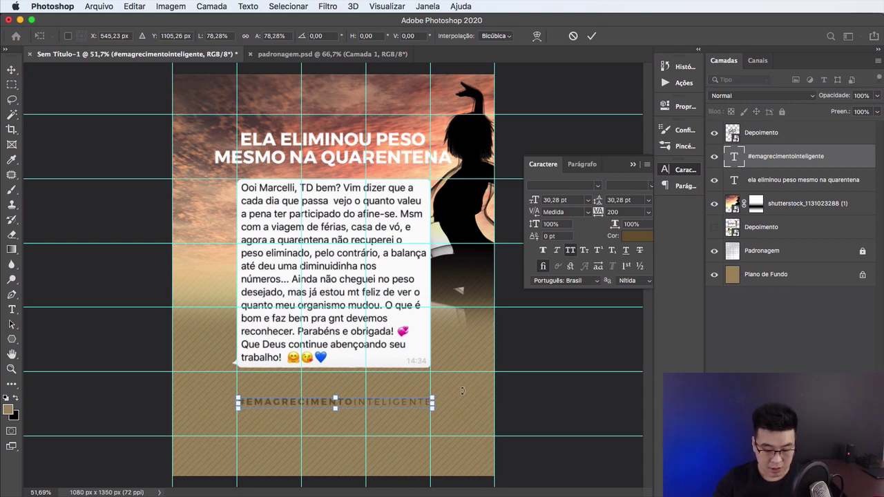
pyautogui.press('Return')
pyautogui.press('super+semicolon')
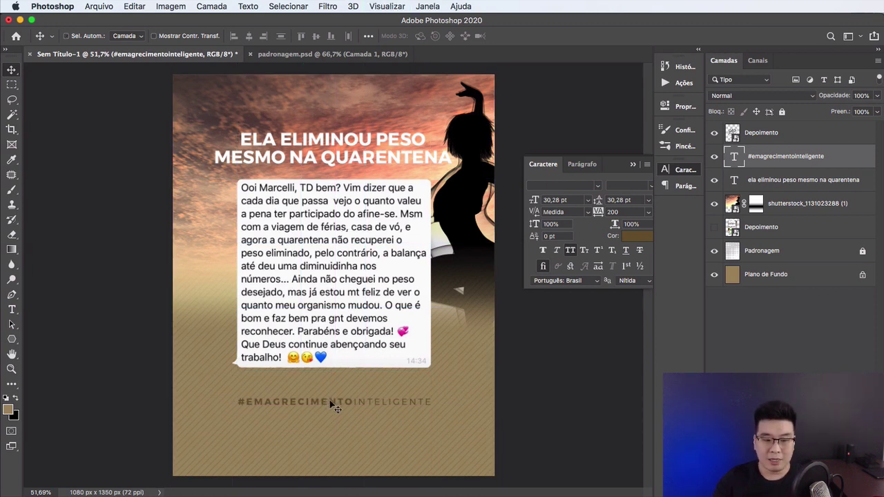
# Step: Duplicate the hashtag above itself and change it into a white #ffffff Instagram handle
pyautogui.moveTo(332, 403); pyautogui.dragTo(329, 386)
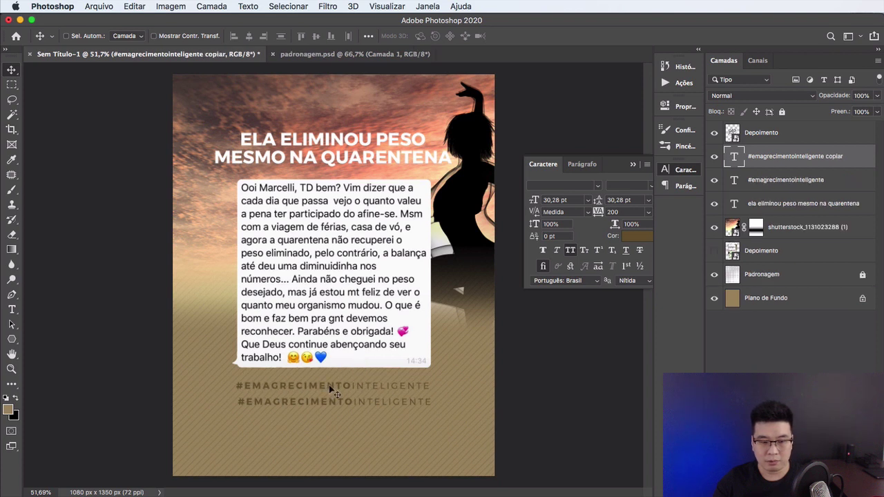
pyautogui.doubleClick(319, 386)
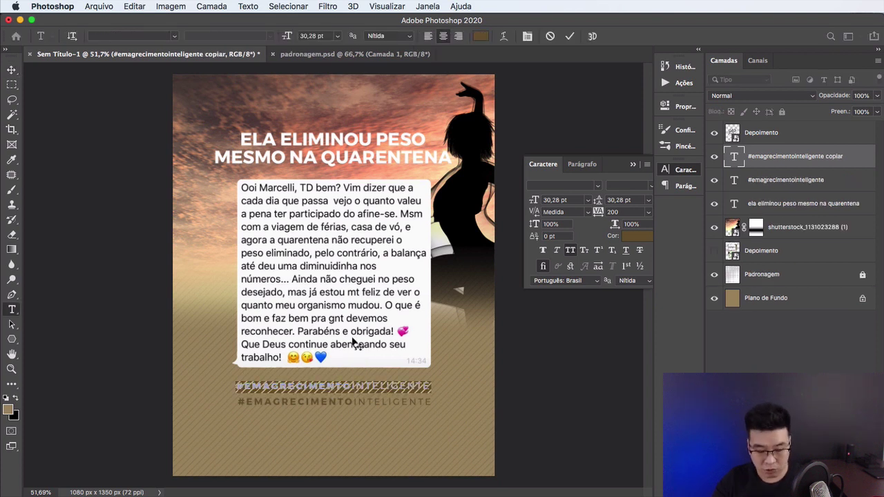
pyautogui.press('BackSpace')
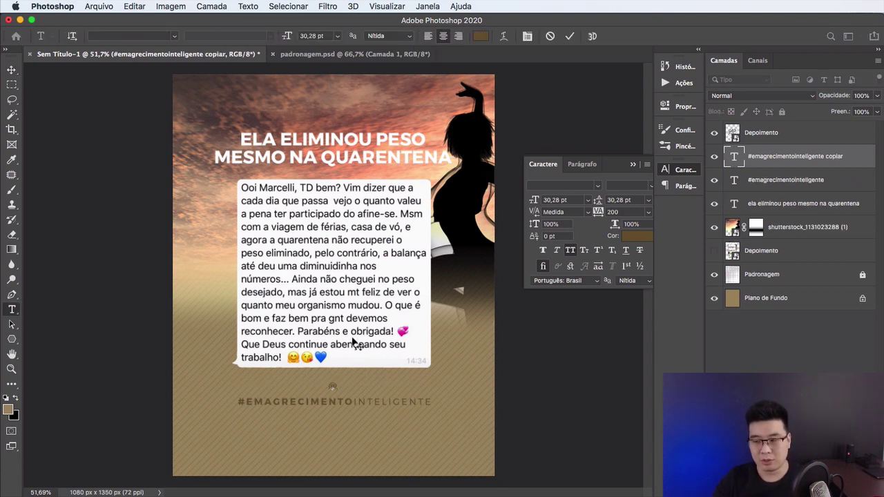
pyautogui.write('marc')
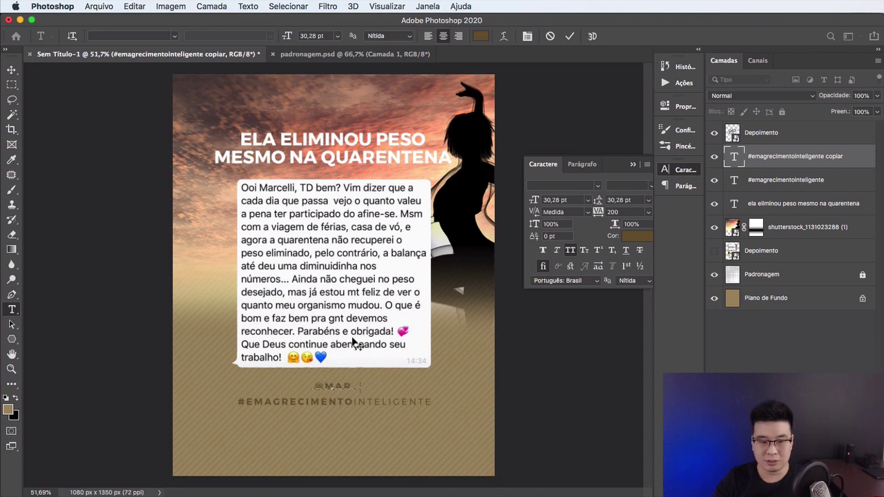
pyautogui.write('elirabelo')
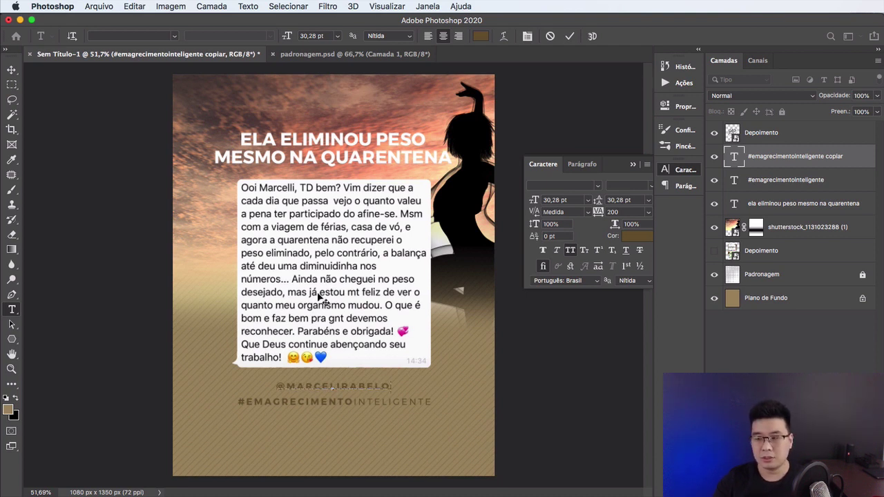
pyautogui.press('Escape')
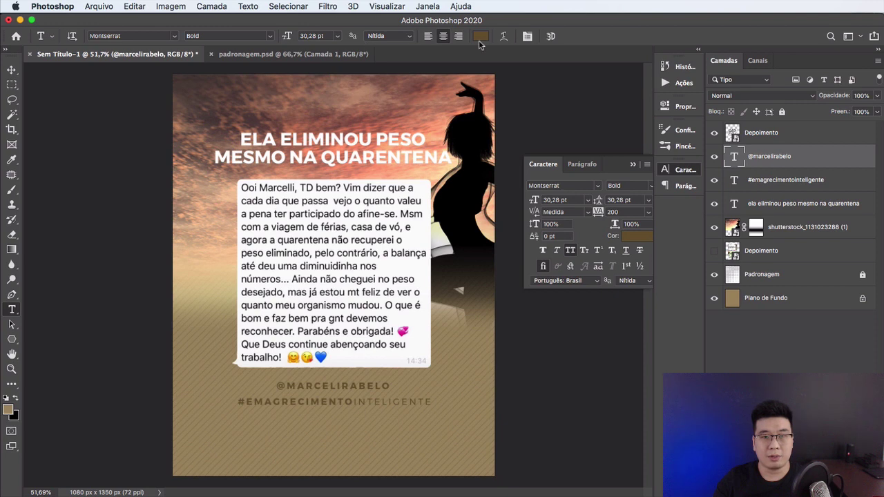
pyautogui.click(482, 36)
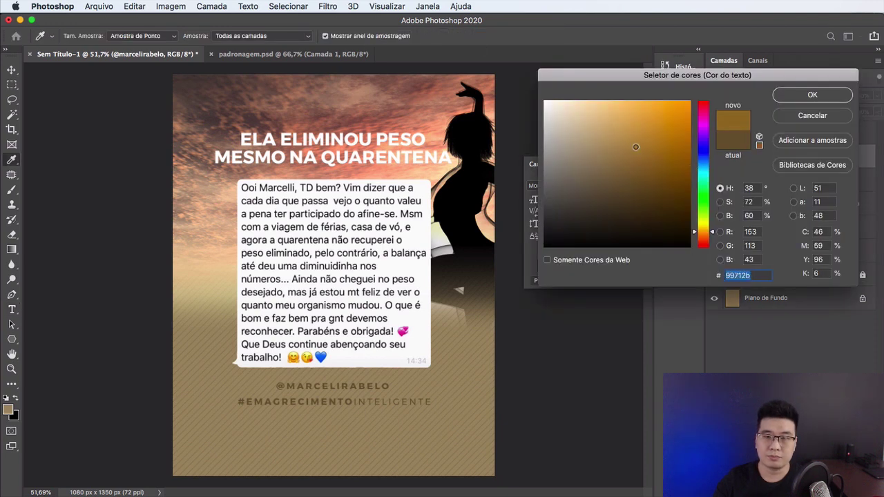
pyautogui.write('ffffff')
pyautogui.click(812, 96)
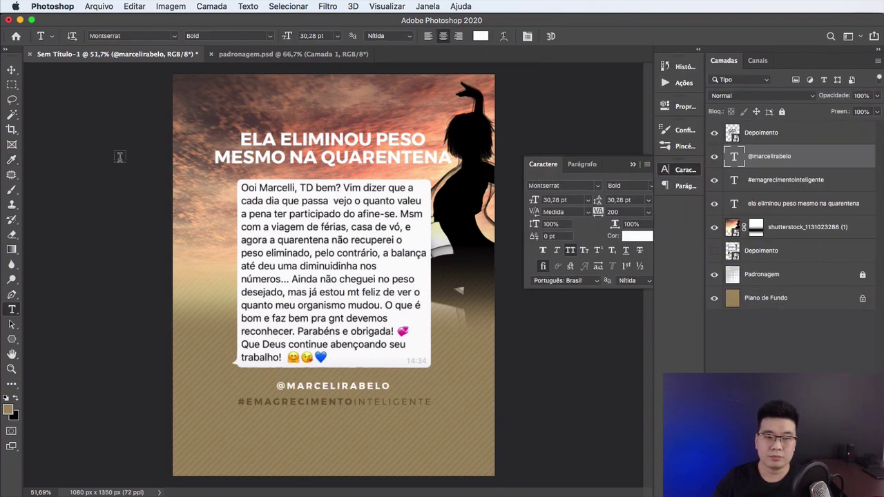
pyautogui.click(11, 70)
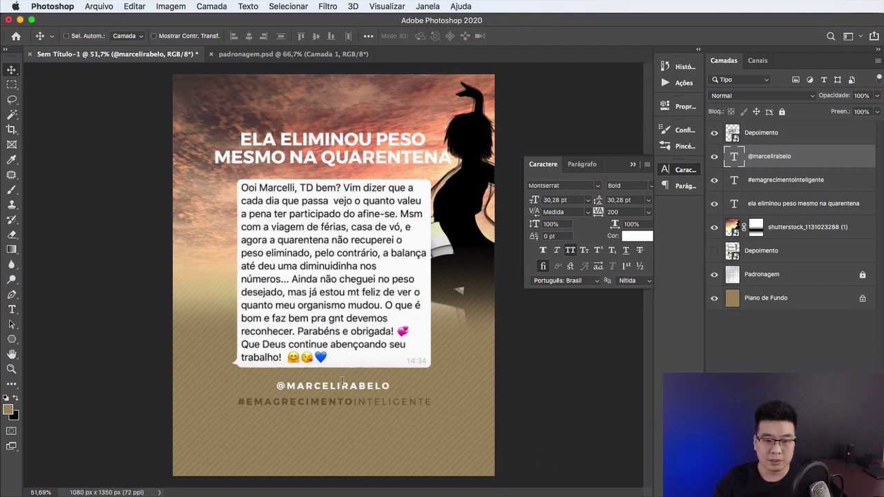
# Step: Set the handle's second word to Regular weight
pyautogui.press('t')
pyautogui.moveTo(340, 386); pyautogui.dragTo(391, 385)
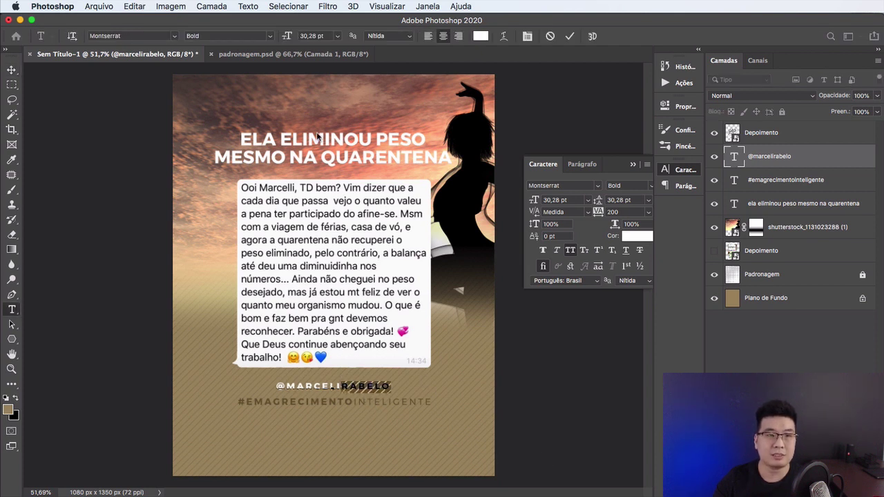
pyautogui.click(270, 36)
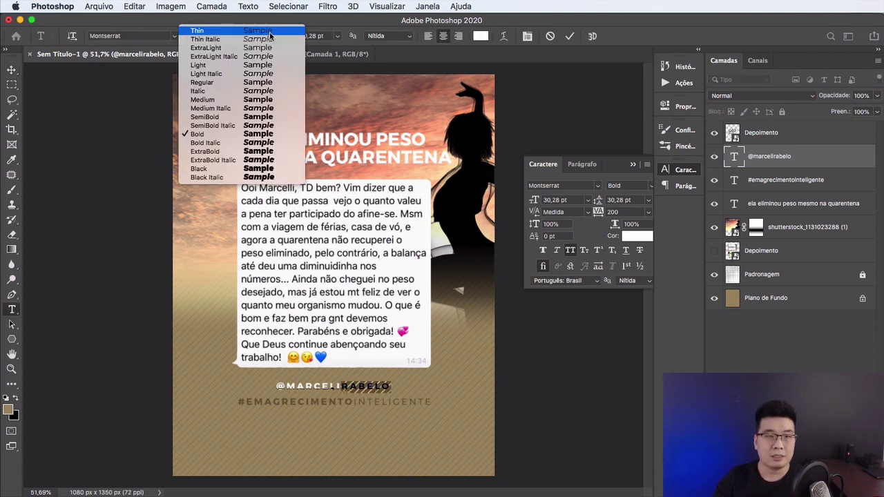
pyautogui.click(214, 83)
pyautogui.click(11, 69)
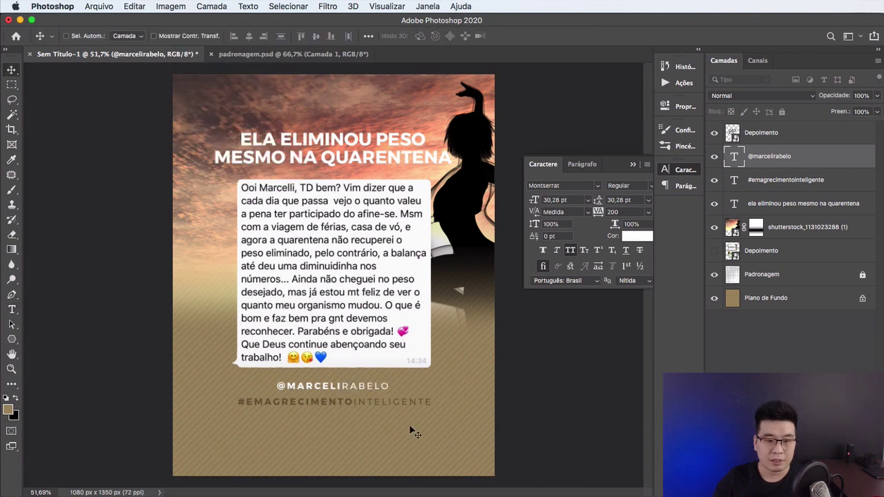
# Step: Set the handle's font size to 20 pt
pyautogui.press('t')
pyautogui.click(311, 36)
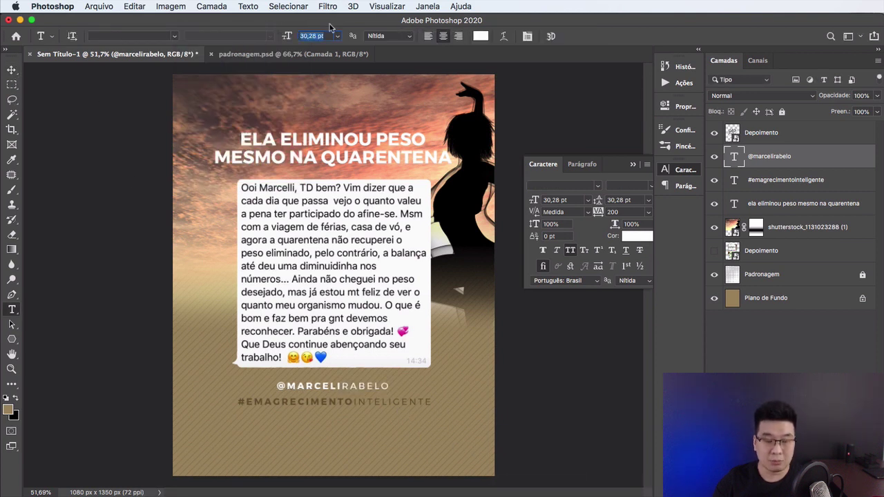
pyautogui.write('20')
pyautogui.press('Return')
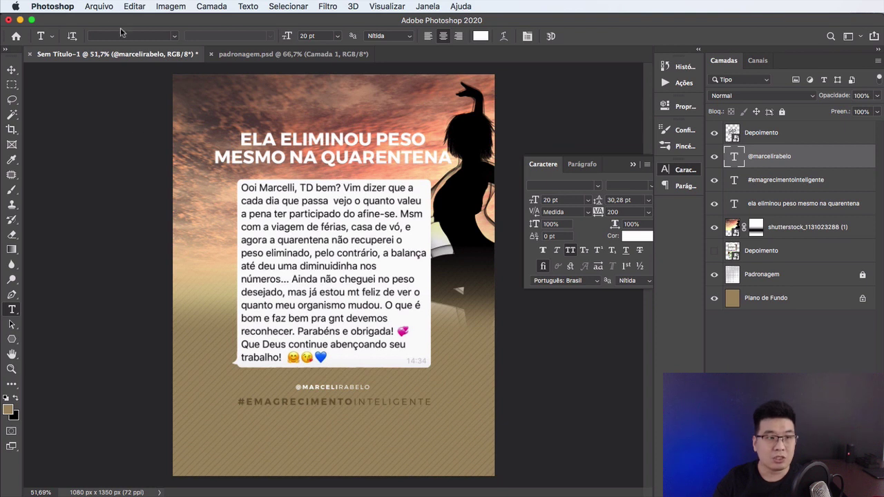
pyautogui.click(10, 68)
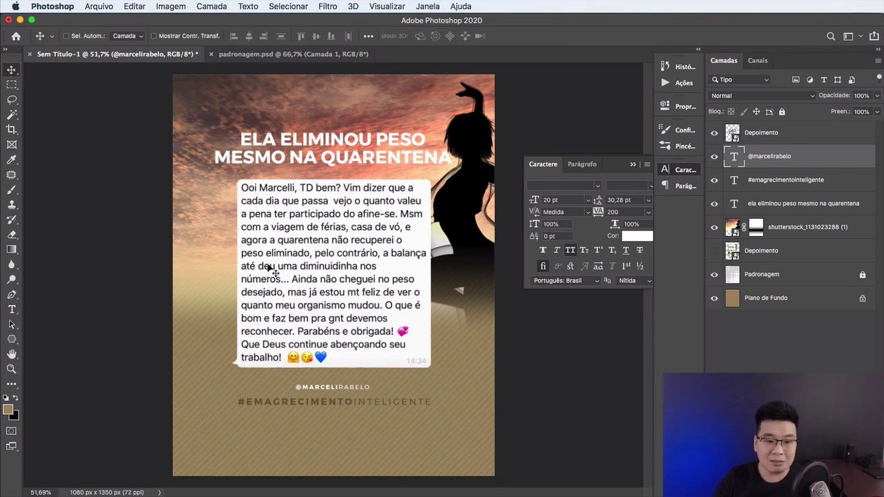
# Step: Move the handle just below the chat bubble's left side
pyautogui.moveTo(333, 390); pyautogui.dragTo(276, 378)
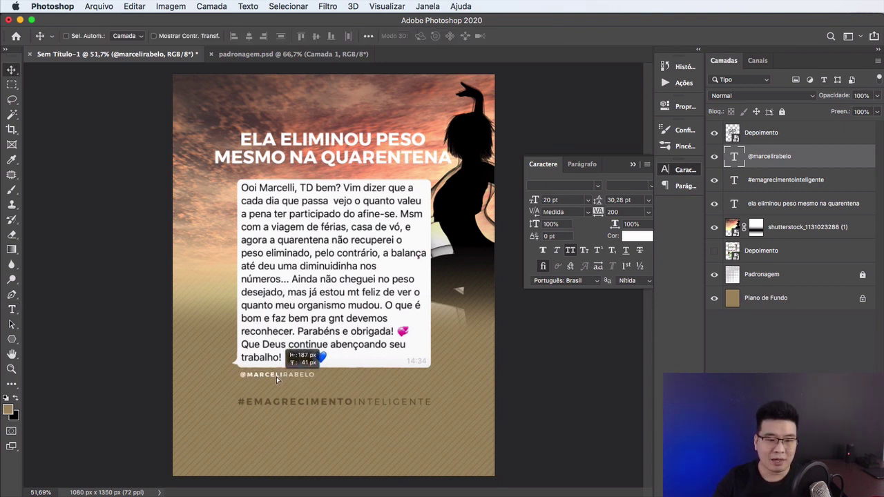
pyautogui.press('Down')
pyautogui.press('Down')
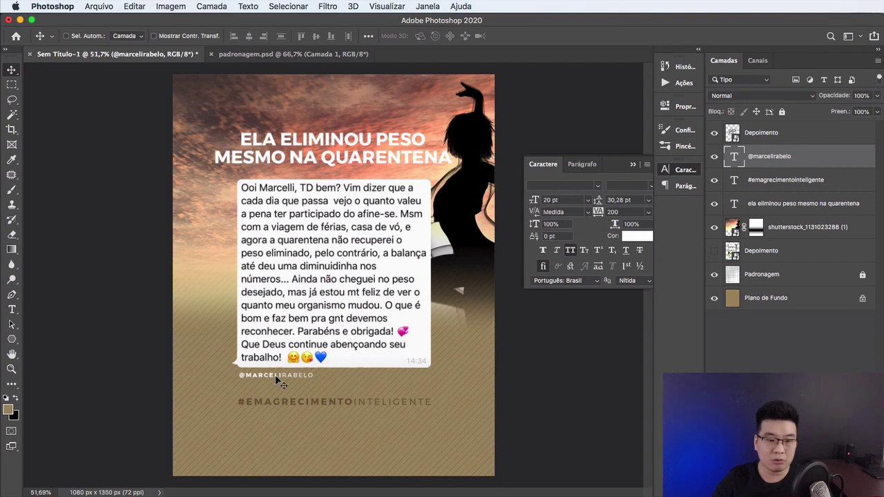
pyautogui.press('Down')
pyautogui.press('Down')
# Step: Place a copy of the handle under the bubble's right side
pyautogui.moveTo(275, 376); pyautogui.dragTo(393, 375)
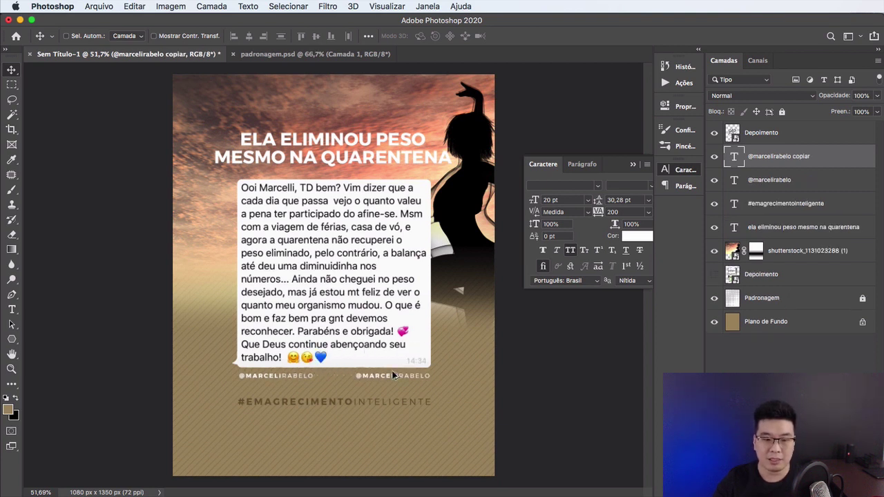
pyautogui.press('t')
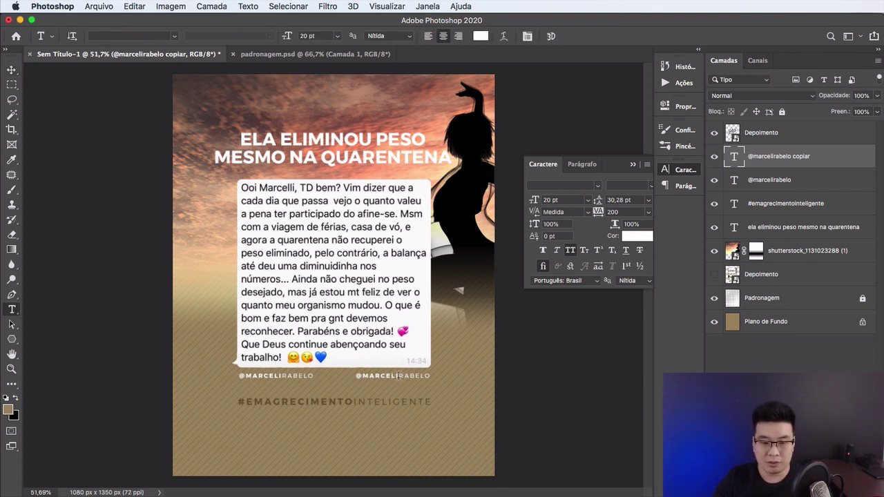
pyautogui.press('v')
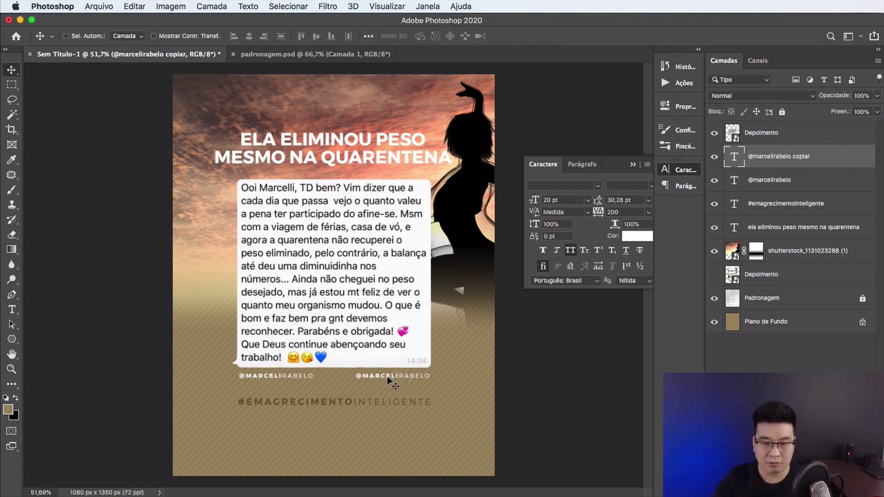
pyautogui.hotkey('ctrl', 'z')
pyautogui.moveTo(291, 378); pyautogui.dragTo(404, 377)
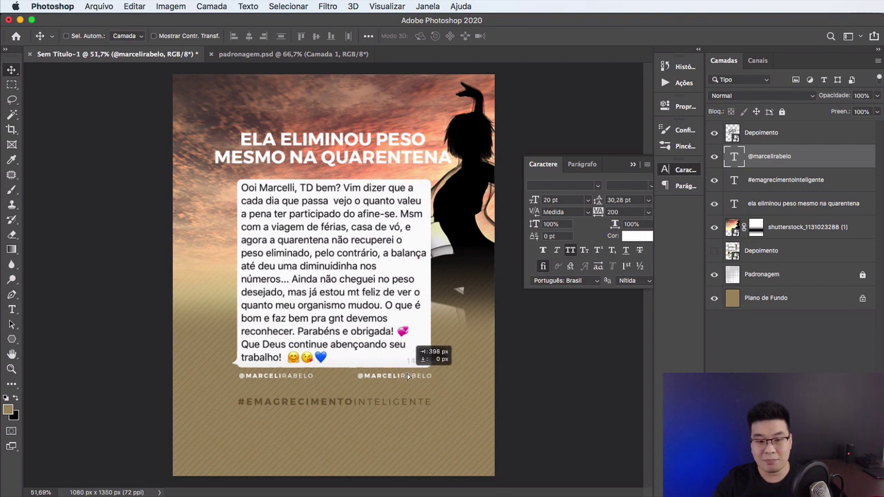
pyautogui.moveTo(403, 376); pyautogui.dragTo(330, 380)
pyautogui.moveTo(401, 380); pyautogui.dragTo(407, 378)
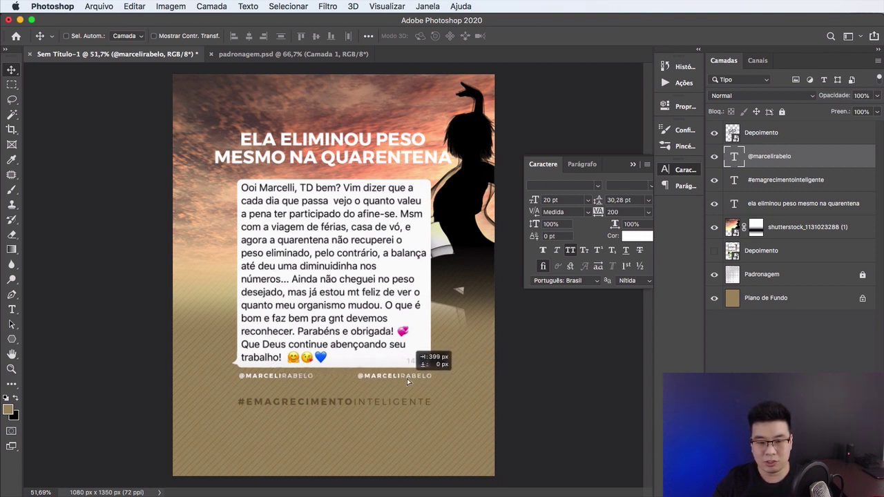
# Step: Swap the copied handle's two words so the second word follows the @
pyautogui.press('t')
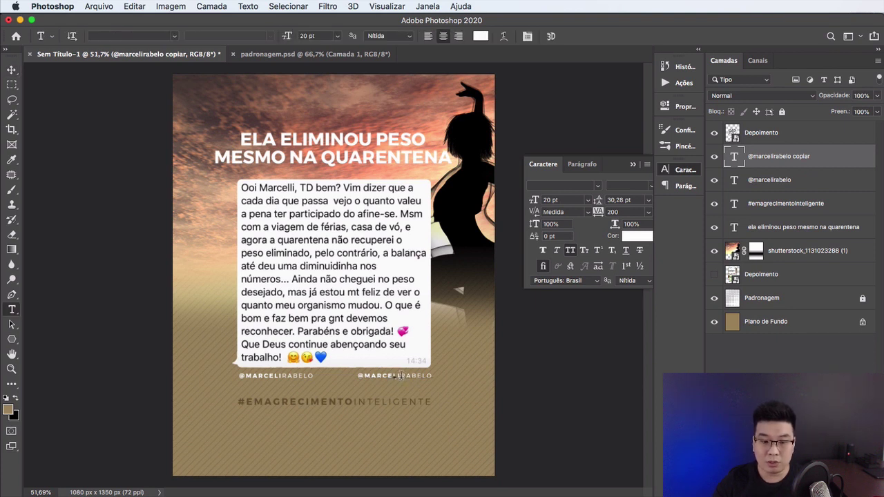
pyautogui.moveTo(399, 376); pyautogui.dragTo(435, 376)
pyautogui.hotkey('ctrl', 'c')
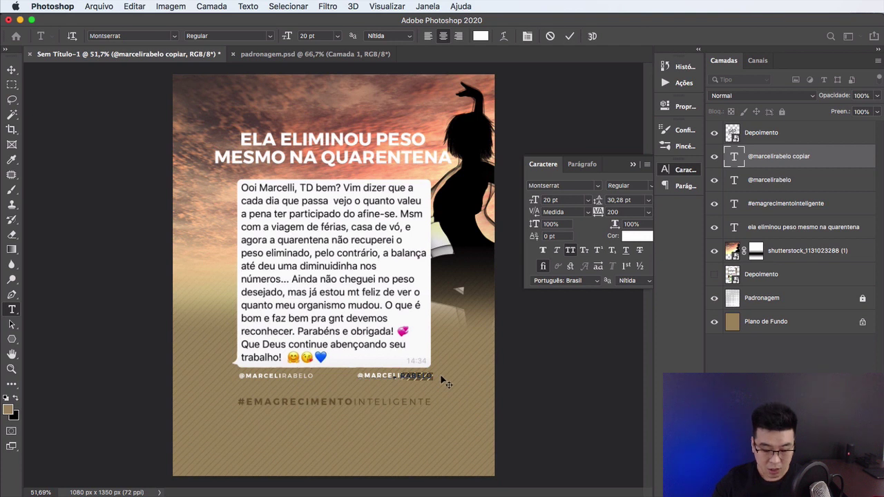
pyautogui.press('BackSpace')
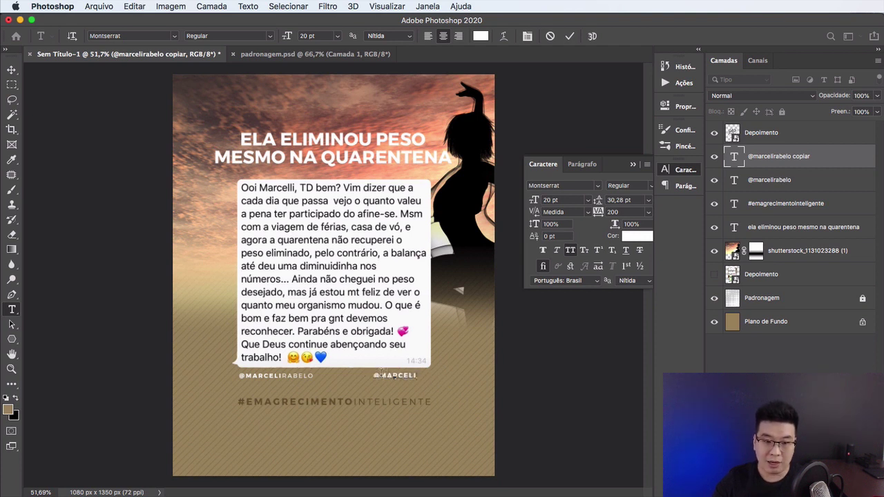
pyautogui.click(380, 373)
pyautogui.hotkey('ctrl', 'v')
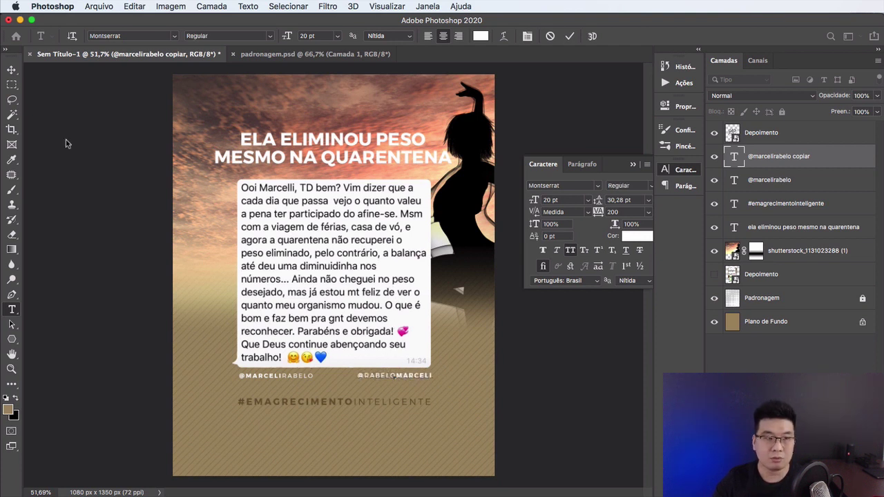
pyautogui.click(11, 70)
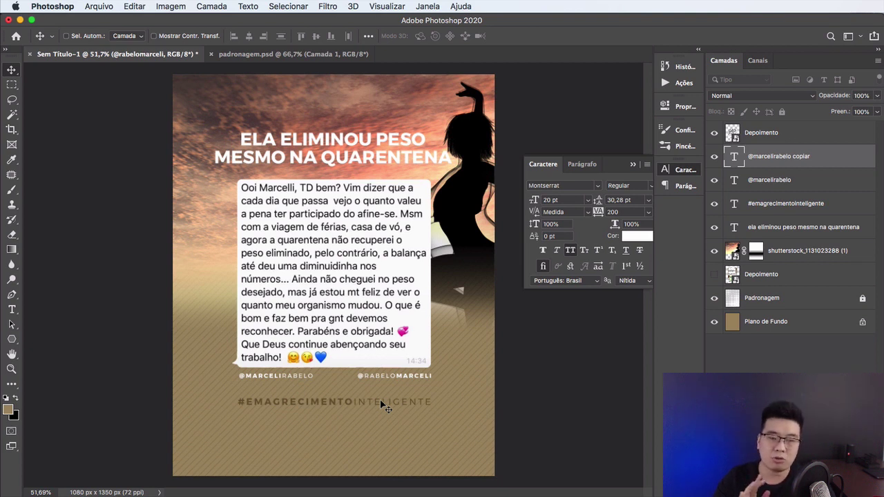
pyautogui.moveTo(208, 495)
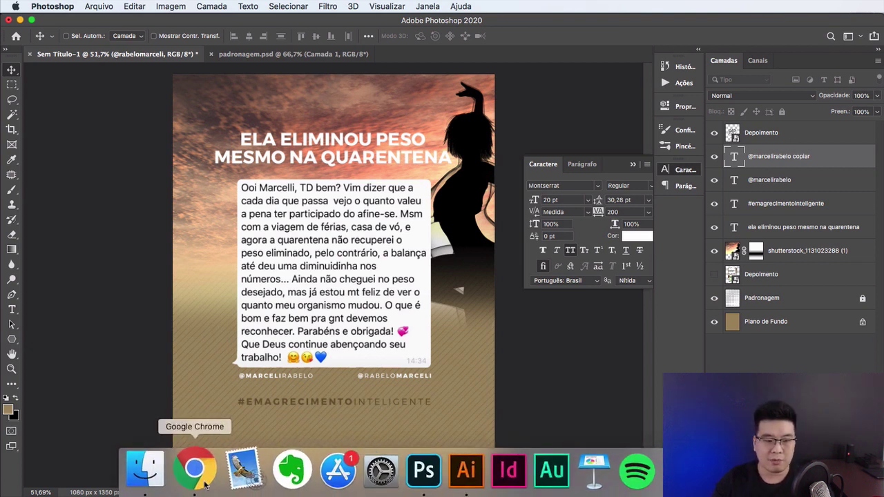
# Step: Place the M logo from the Post Depoimento folder above the Depoimento layer
pyautogui.click(147, 470)
pyautogui.click(694, 307)
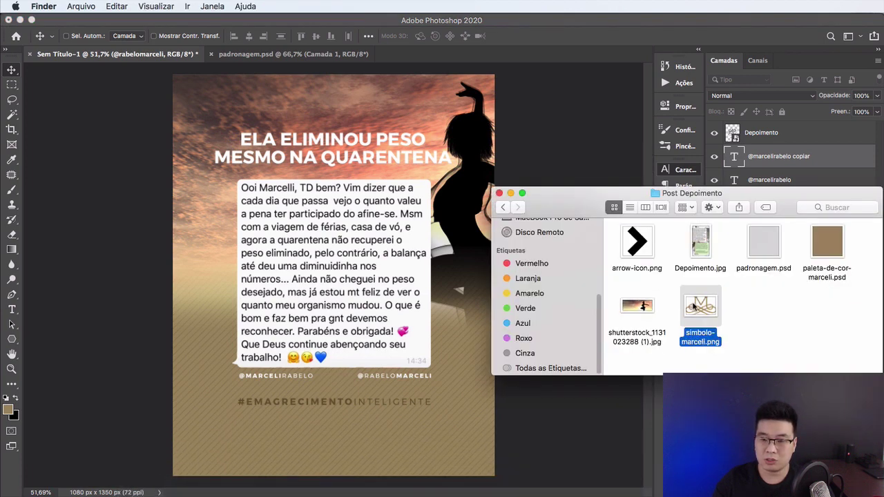
pyautogui.moveTo(704, 306); pyautogui.dragTo(381, 330)
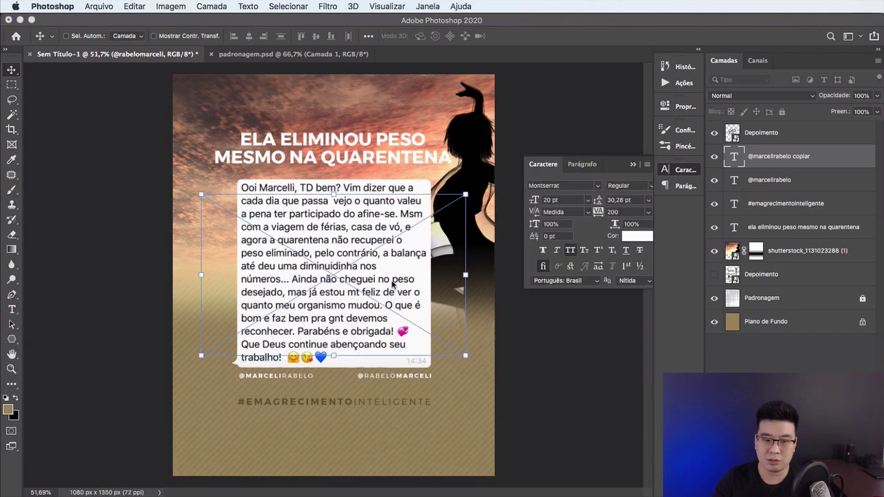
pyautogui.press('Return')
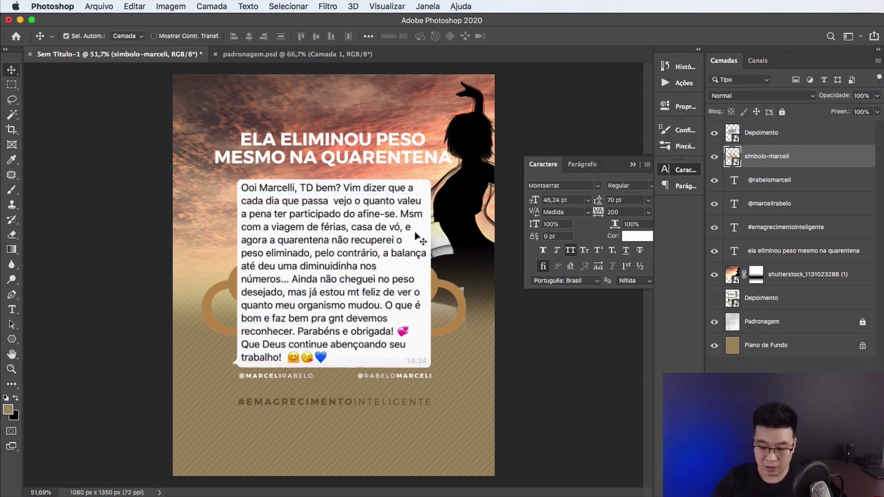
pyautogui.press('super+bracketright')
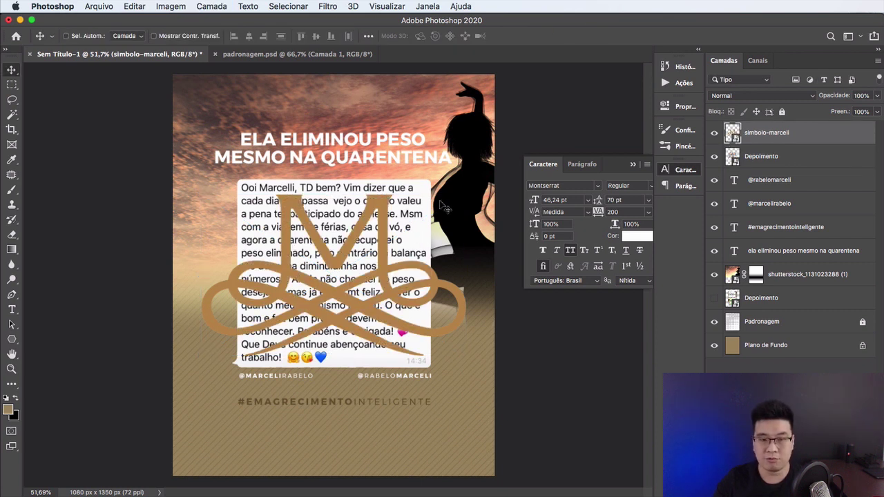
# Step: Shrink the logo to about a quarter, move it below the hashtag, and show guides
pyautogui.press('super+t')
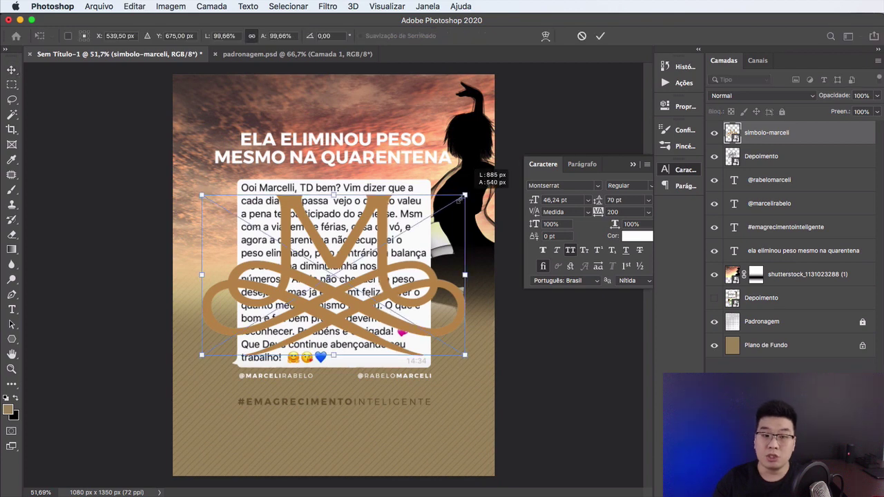
pyautogui.moveTo(467, 182); pyautogui.dragTo(361, 237)
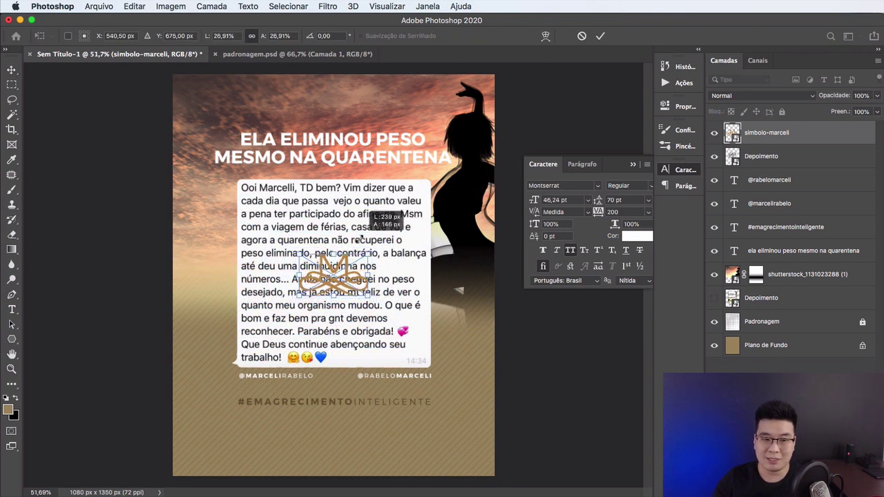
pyautogui.press('Return')
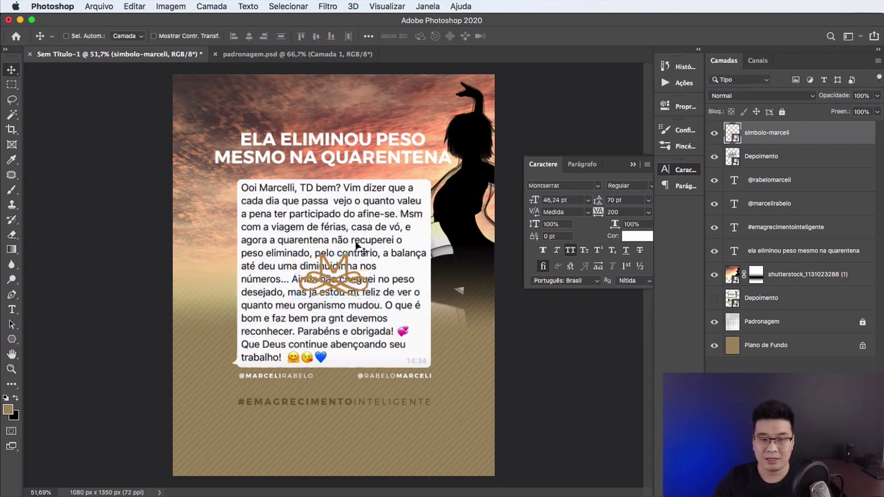
pyautogui.moveTo(345, 261); pyautogui.dragTo(354, 428)
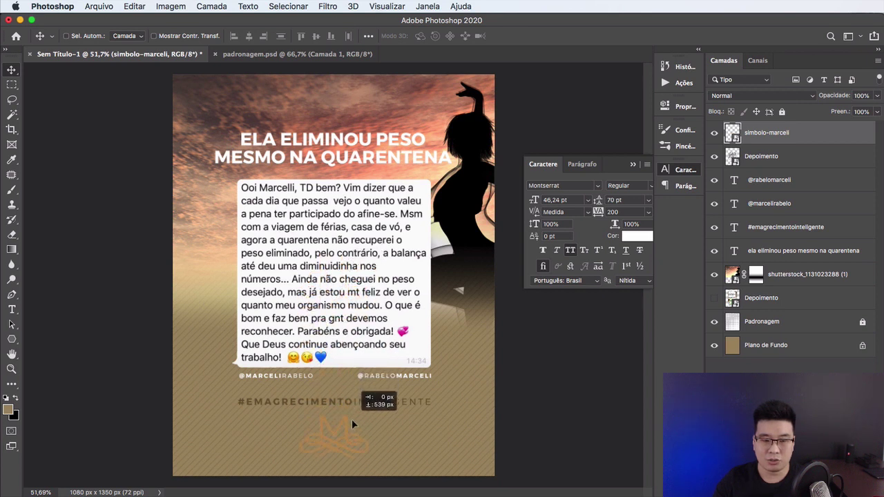
pyautogui.hotkey('ctrl', ';')
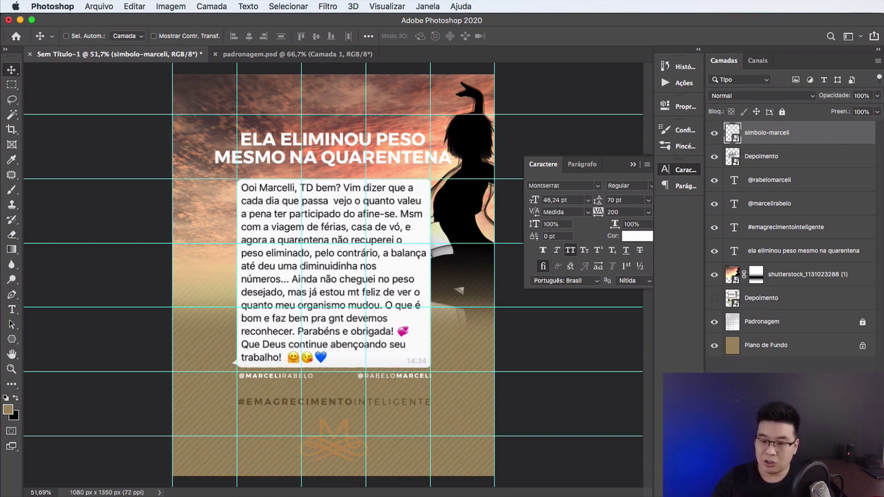
# Step: Give the logo layer a white Color Overlay style
pyautogui.rightClick(781, 357)
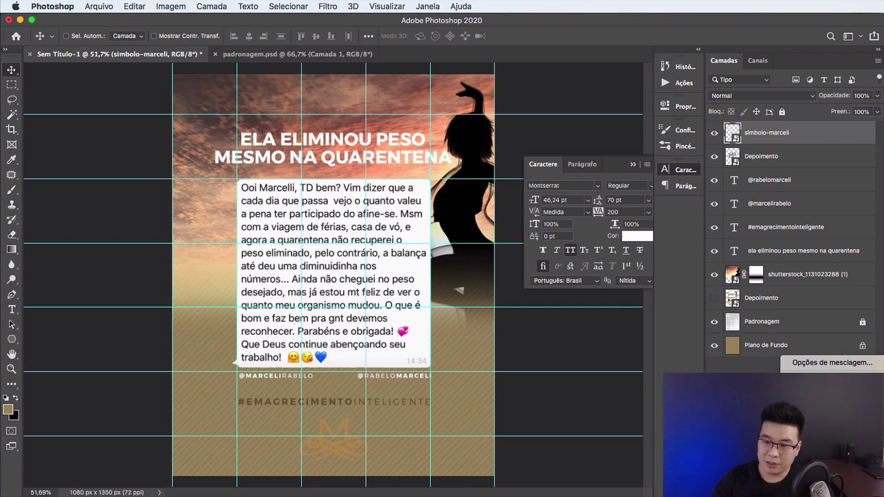
pyautogui.click(829, 362)
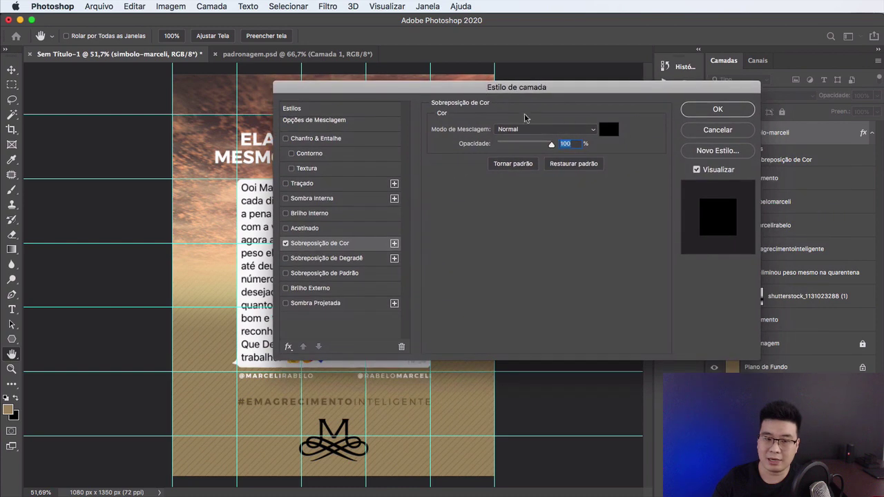
pyautogui.click(602, 128)
pyautogui.moveTo(603, 129); pyautogui.dragTo(545, 102)
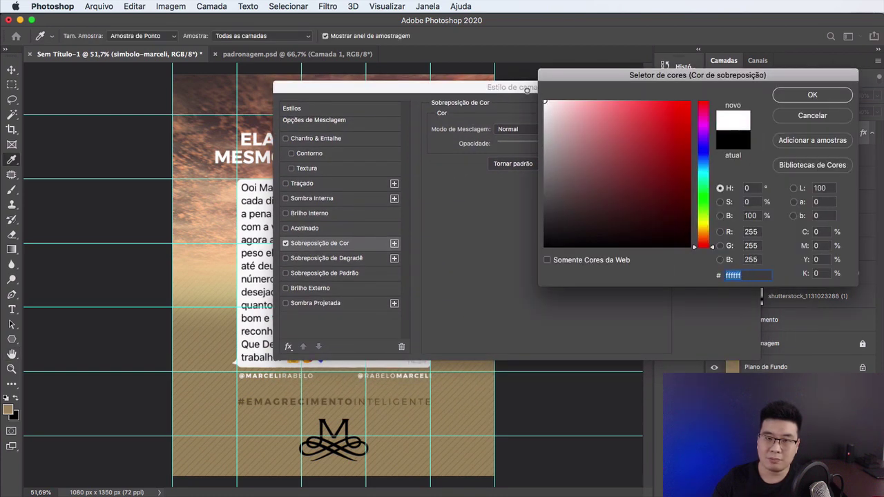
pyautogui.click(794, 95)
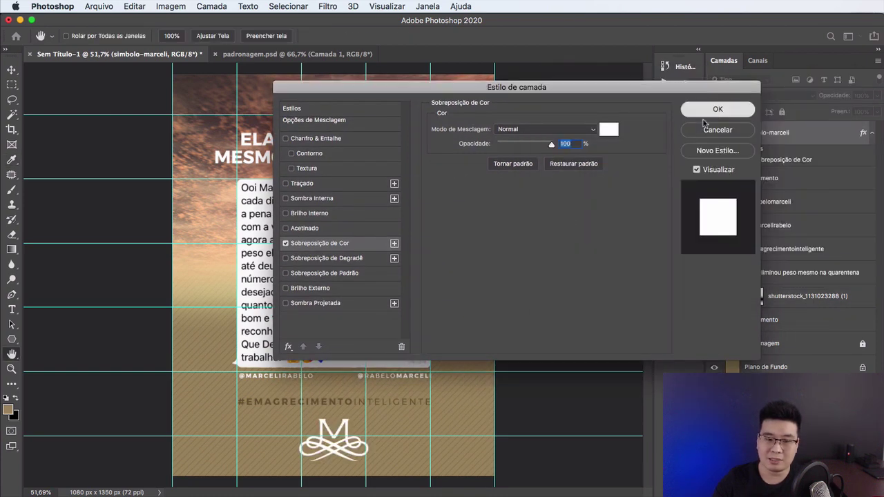
pyautogui.click(719, 109)
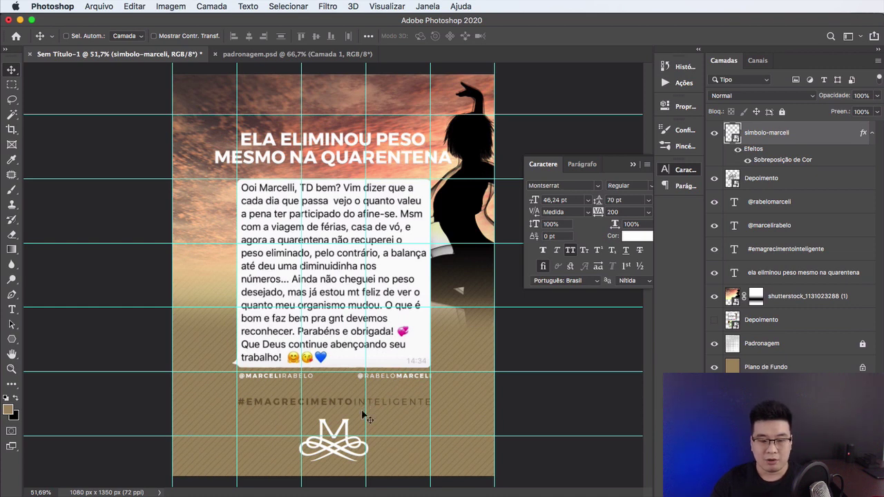
# Step: Shrink the white logo to about 15% size
pyautogui.hotkey('ctrl', 't')
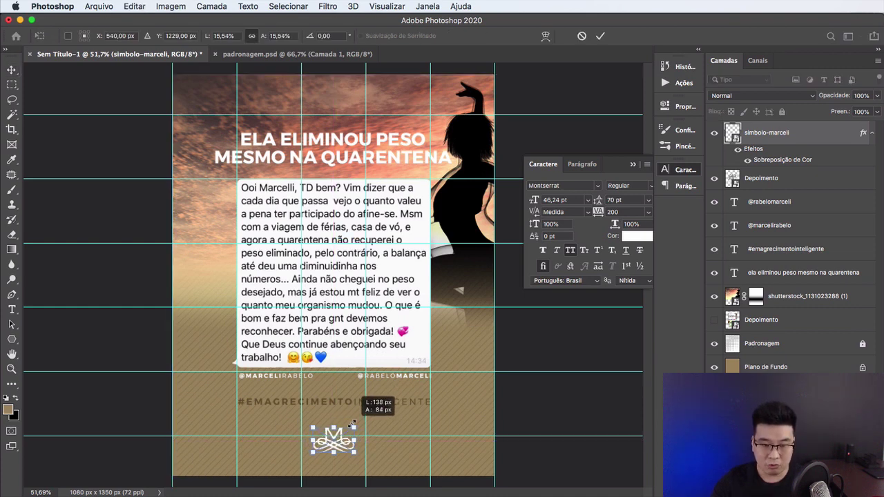
pyautogui.moveTo(368, 418)
pyautogui.mouseDown()
pyautogui.moveTo(347, 450)
pyautogui.moveTo(352, 441)
pyautogui.mouseUp()
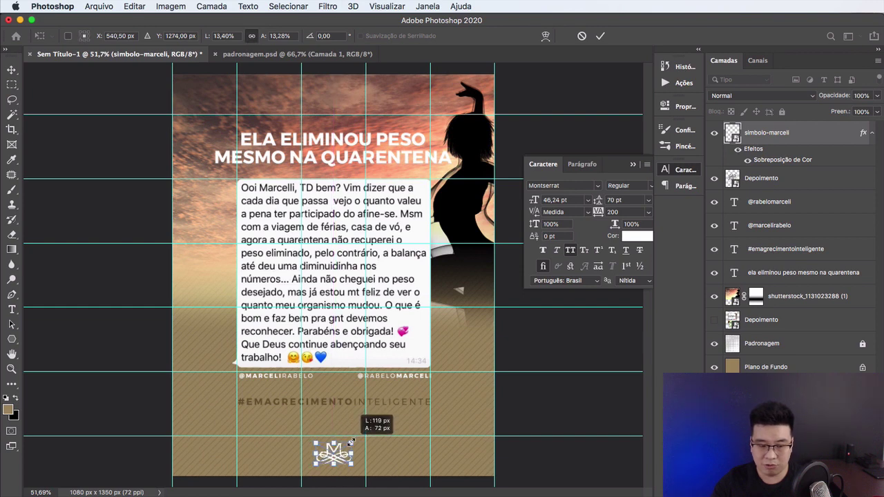
pyautogui.press('Return')
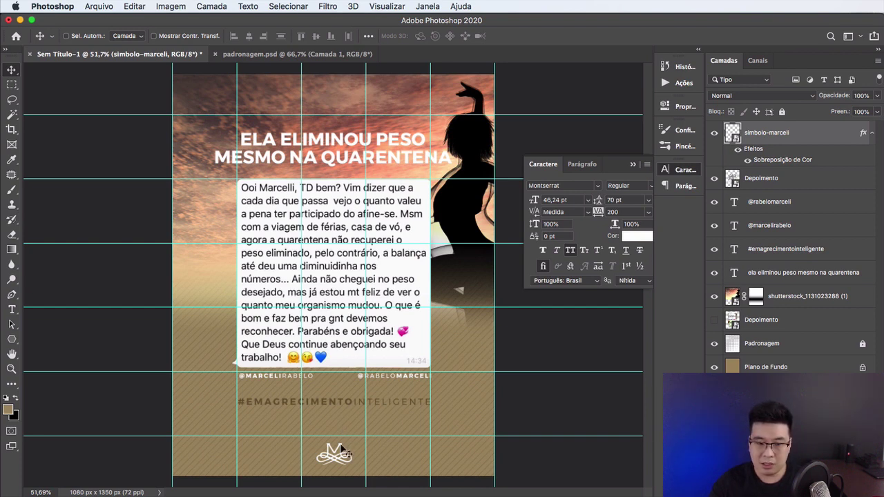
pyautogui.moveTo(331, 494)
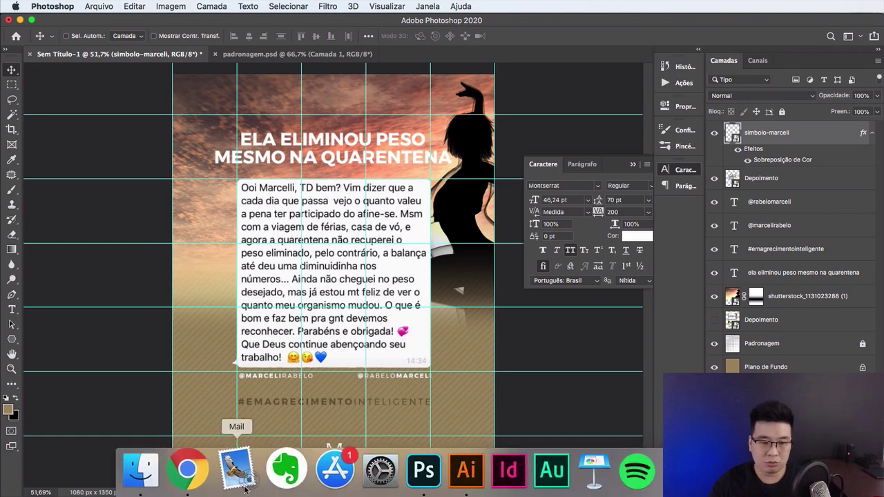
# Step: Place arrow-icon.png from the Post Depoimento folder onto the canvas
pyautogui.click(154, 474)
pyautogui.click(641, 250)
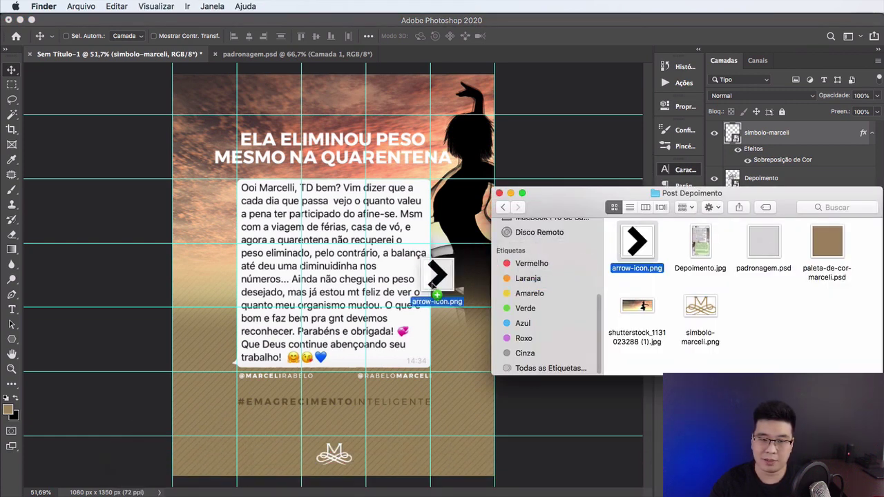
pyautogui.moveTo(641, 246); pyautogui.dragTo(376, 342)
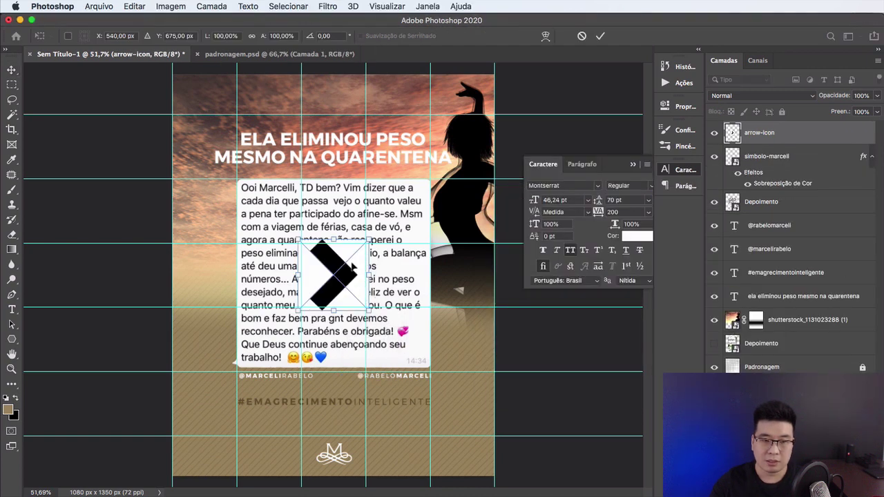
# Step: Rotate the arrow 45° to point downward and place it lower-left beside the hashtag line
pyautogui.moveTo(352, 266); pyautogui.dragTo(352, 378)
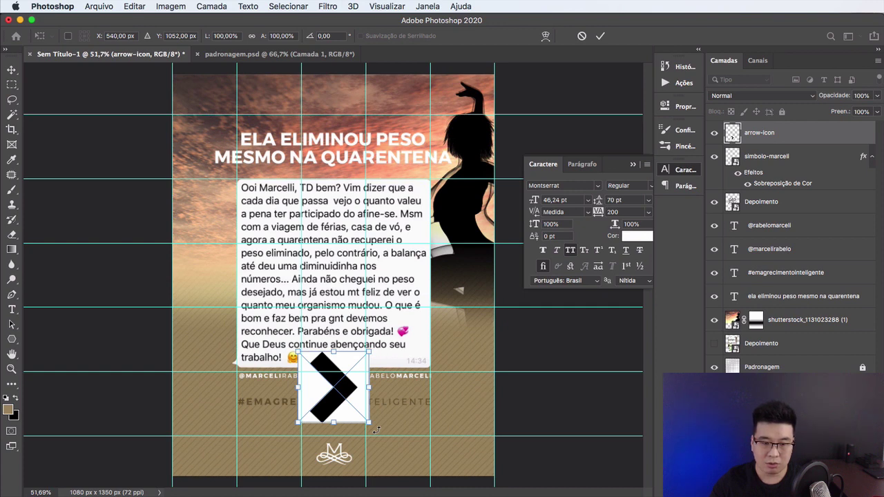
pyautogui.moveTo(376, 430)
pyautogui.mouseDown()
pyautogui.moveTo(340, 432)
pyautogui.moveTo(379, 449)
pyautogui.moveTo(361, 453)
pyautogui.moveTo(317, 444)
pyautogui.moveTo(287, 410)
pyautogui.moveTo(283, 386)
pyautogui.moveTo(301, 417)
pyautogui.moveTo(219, 432)
pyautogui.moveTo(226, 443)
pyautogui.mouseUp()
pyautogui.press('Return')
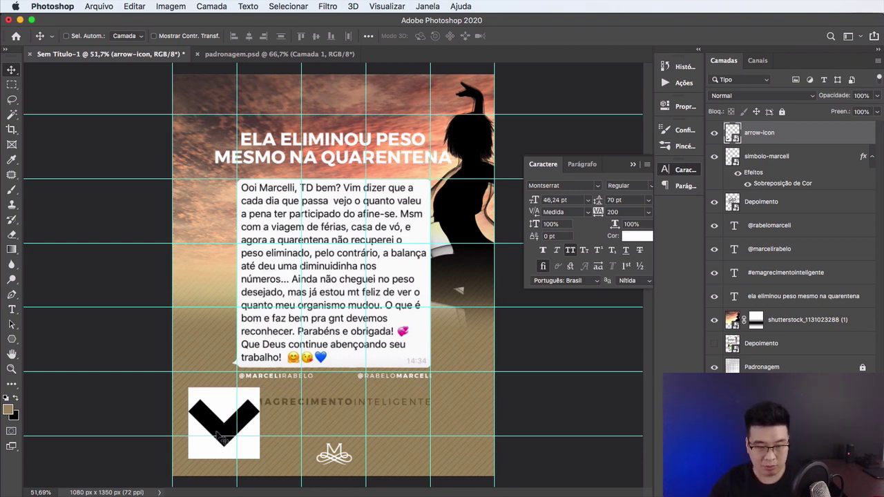
pyautogui.press('w')
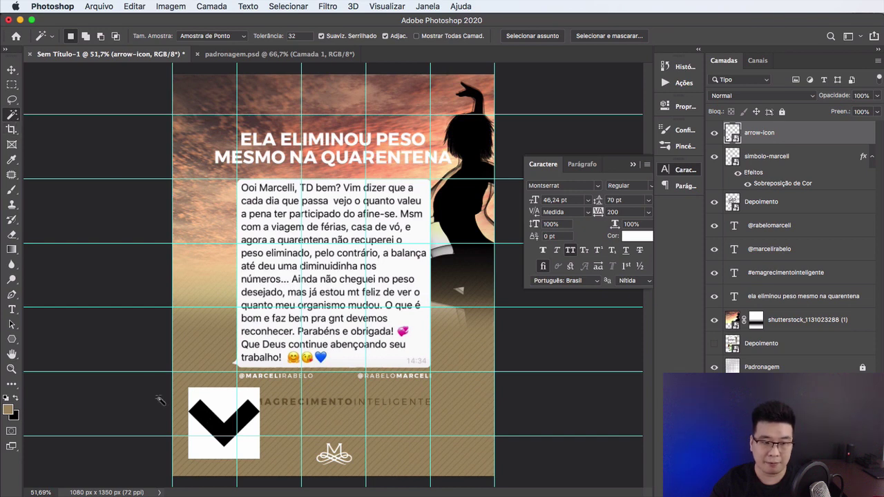
# Step: Copy the black chevron to its own layer, hide arrow-icon, and add a white Color Overlay
pyautogui.click(202, 416)
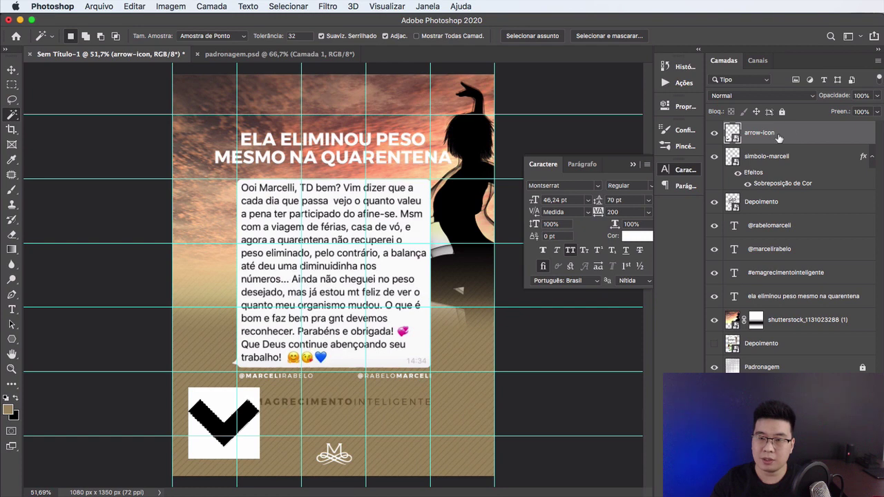
pyautogui.hotkey('ctrl', 'j')
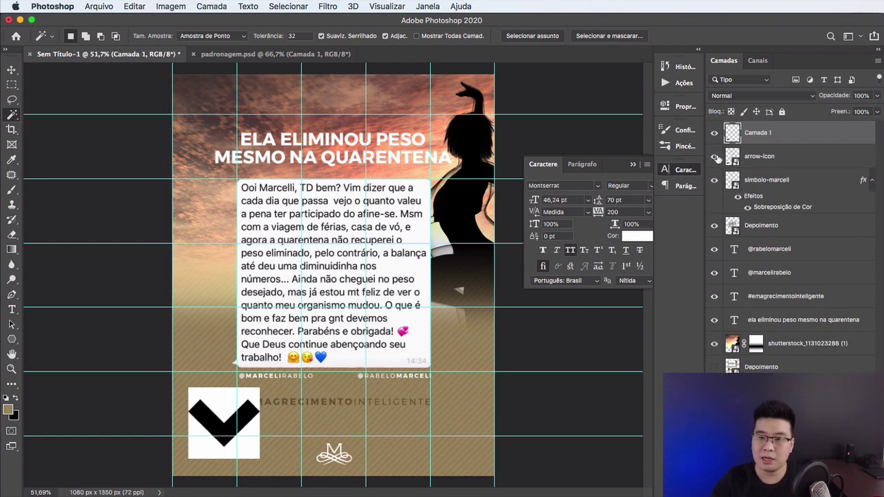
pyautogui.click(715, 158)
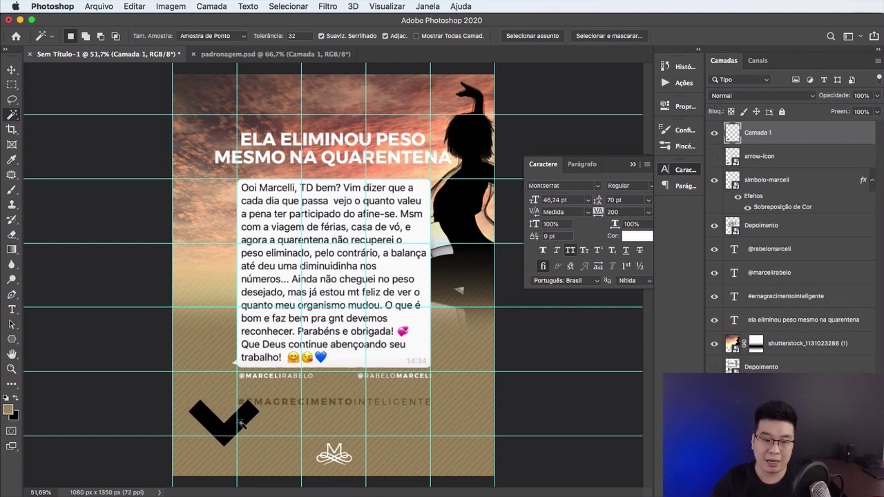
pyautogui.press('v')
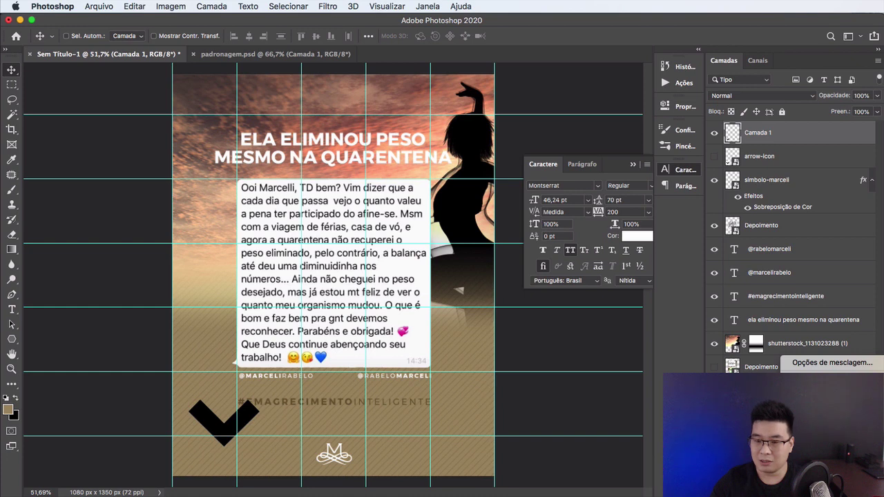
pyautogui.click(805, 363)
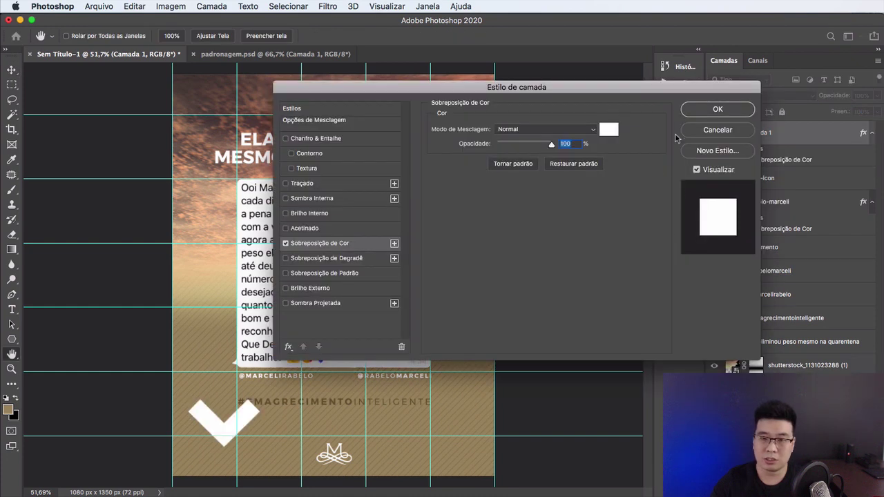
# Step: Apply the white overlay and convert the Camada 1 chevron layer into a Smart Object
pyautogui.click(716, 110)
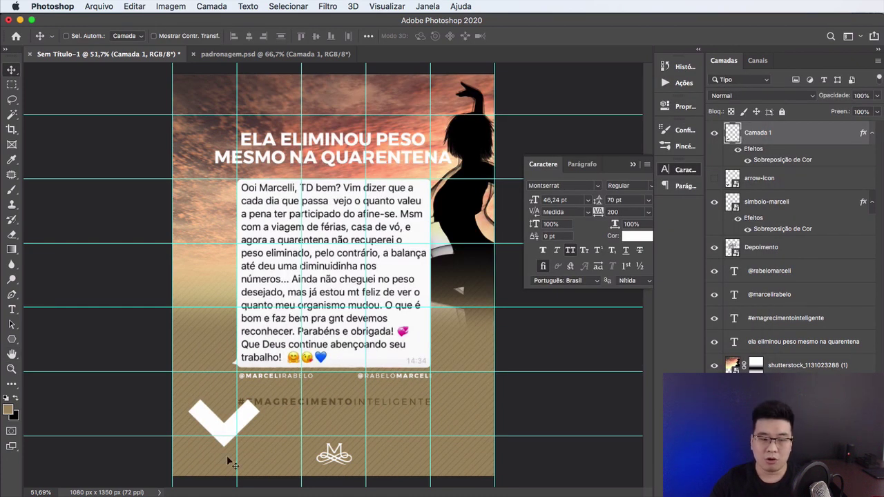
pyautogui.hotkey('ctrl', 't')
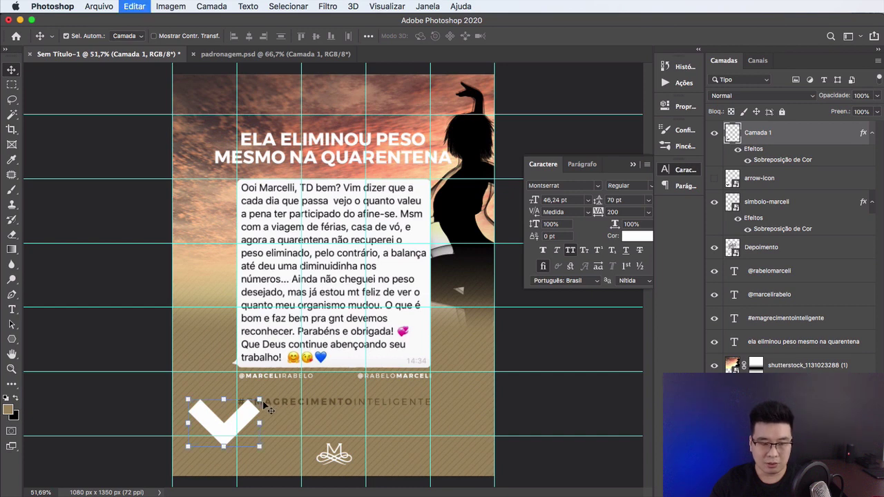
pyautogui.moveTo(260, 400); pyautogui.dragTo(232, 425)
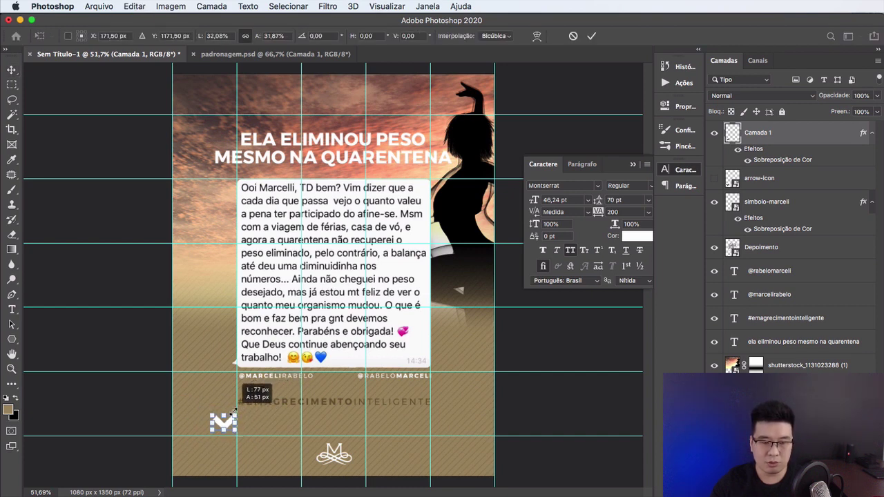
pyautogui.press('Escape')
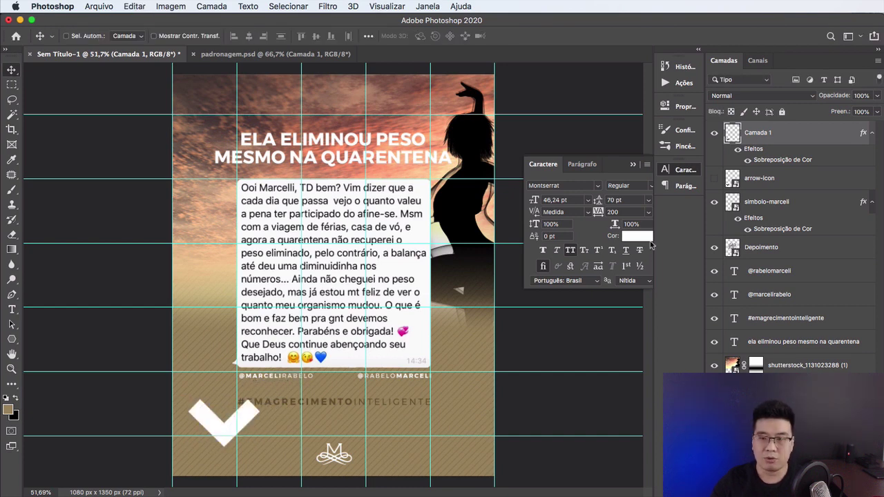
pyautogui.rightClick(761, 135)
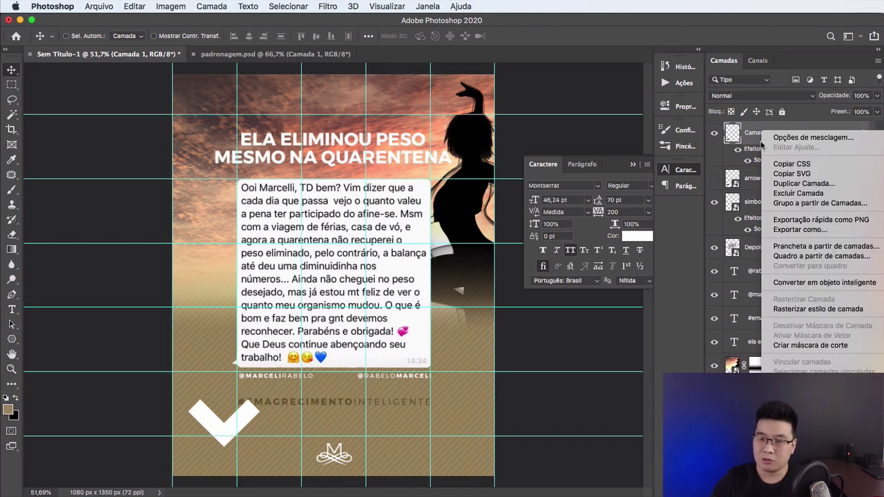
pyautogui.click(777, 282)
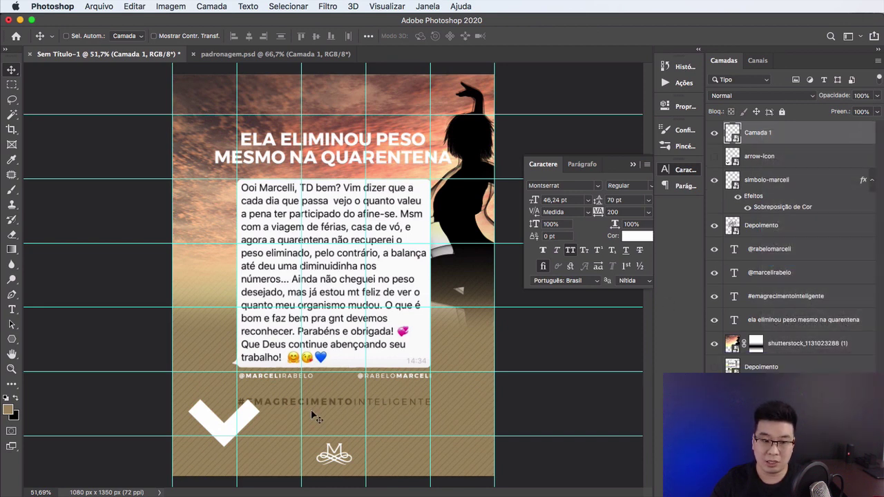
# Step: Shrink the chevron to 66 × 44 px and move it to the bottom-left corner
pyautogui.hotkey('ctrl', 't')
pyautogui.moveTo(259, 400); pyautogui.dragTo(237, 409)
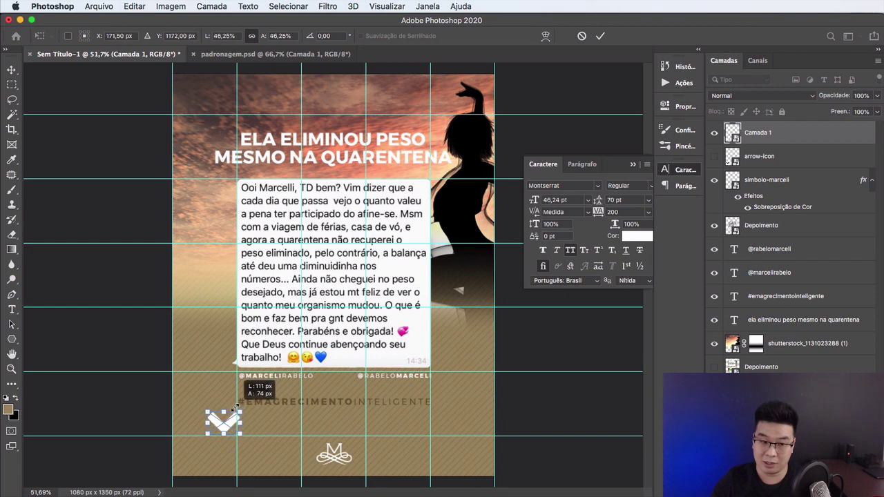
pyautogui.press('Return')
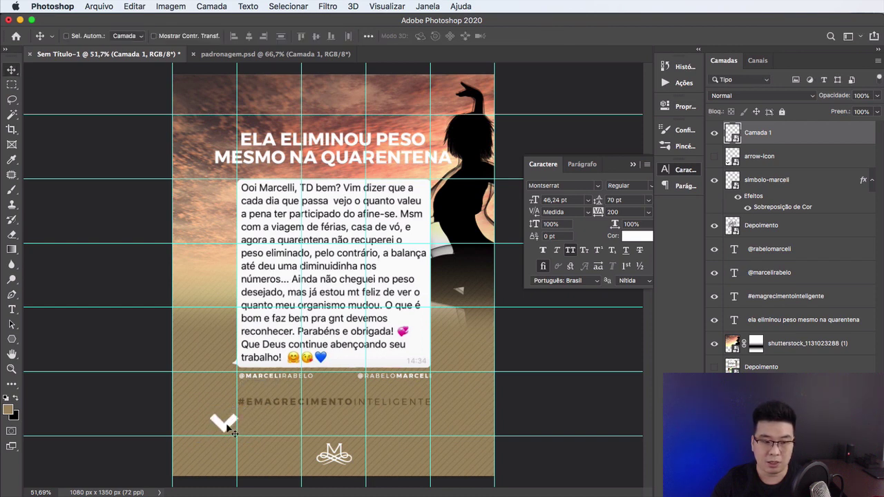
pyautogui.moveTo(233, 433); pyautogui.dragTo(208, 468)
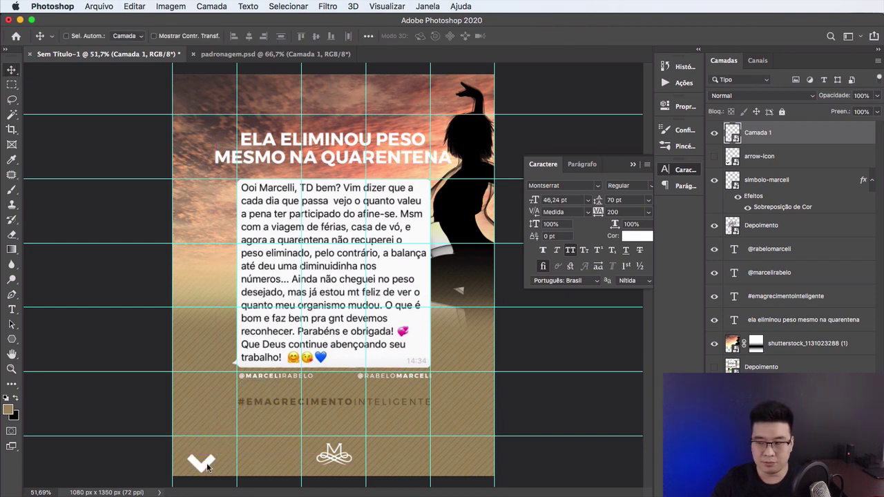
pyautogui.hotkey('ctrl', 't')
pyautogui.moveTo(216, 455); pyautogui.dragTo(210, 454)
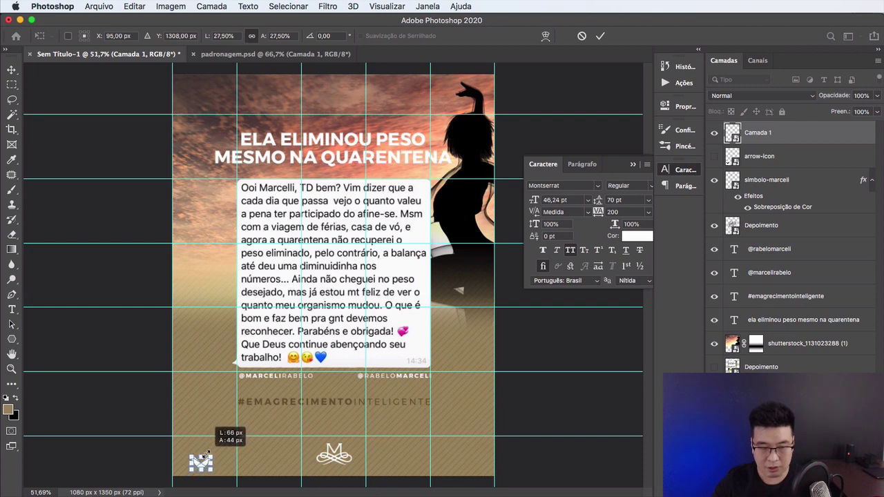
pyautogui.press('Return')
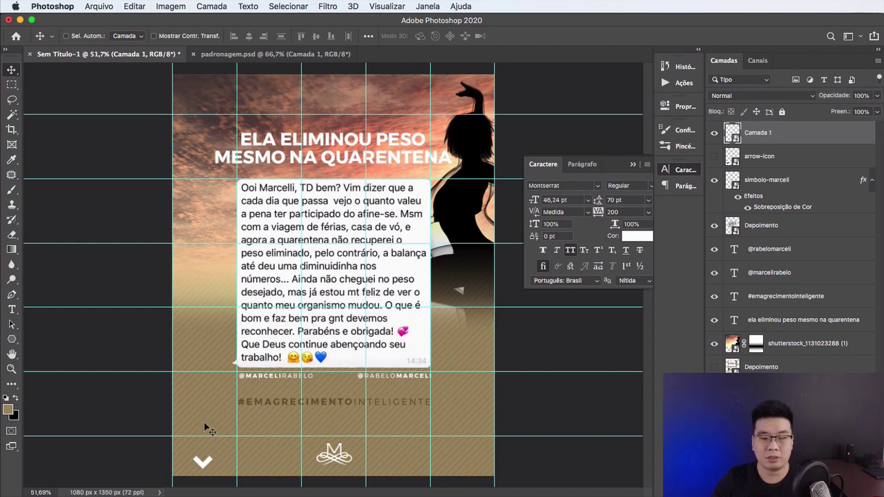
# Step: Add the text 'MARQUE UMA AMIGA PARA MOTIVAR' at the lower left, broken over lines
pyautogui.press('t')
pyautogui.click(205, 423)
pyautogui.write('MA')
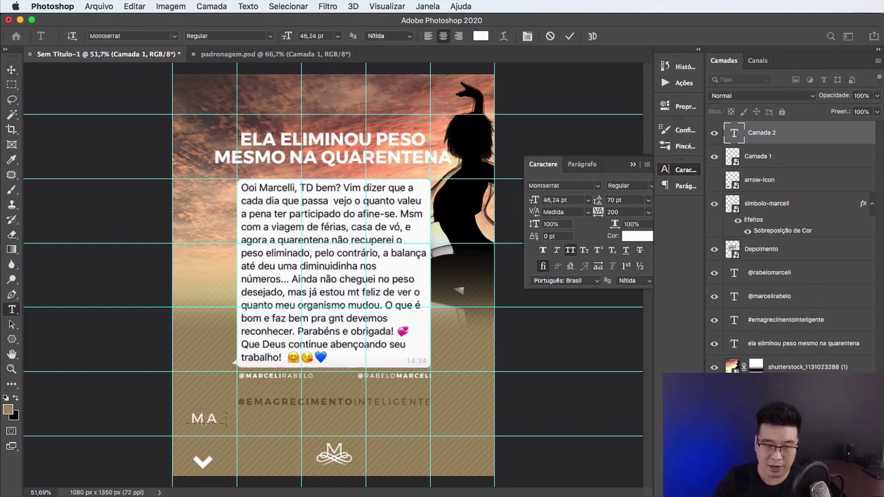
pyautogui.write('RQUE U')
pyautogui.write('A')
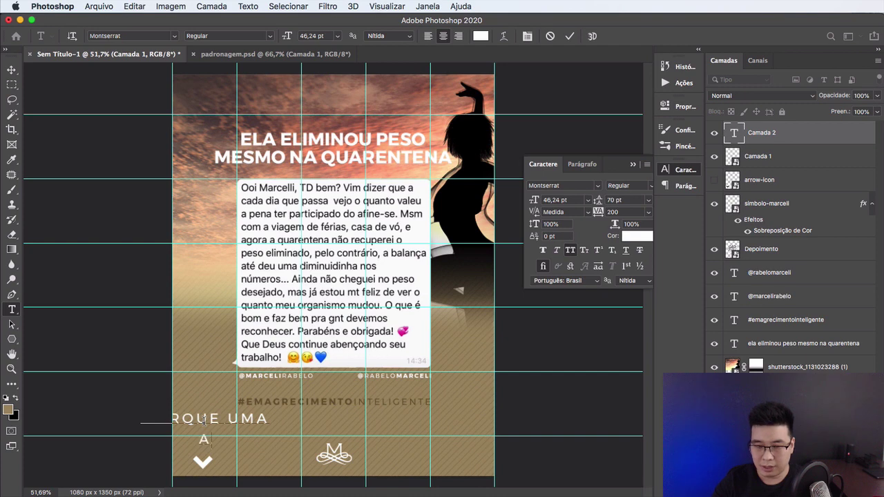
pyautogui.write('MIGA PARA')
pyautogui.press('Return')
pyautogui.write('MOTI')
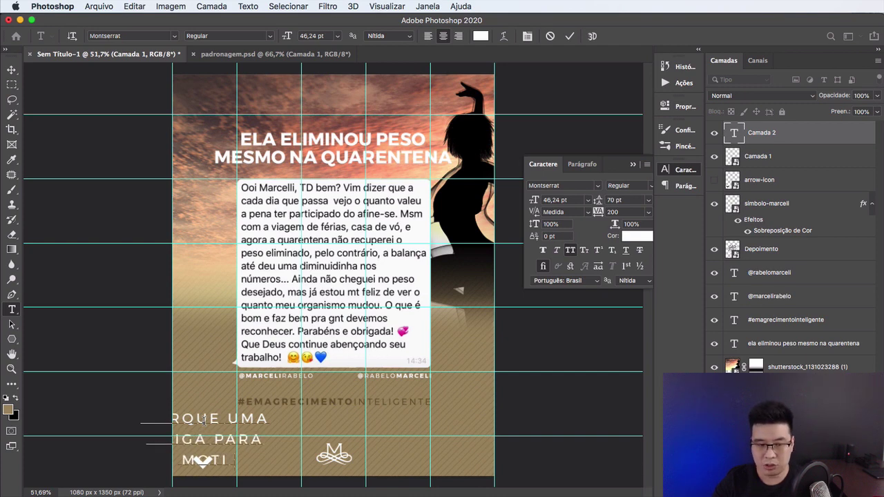
pyautogui.write('VAR')
pyautogui.click(11, 70)
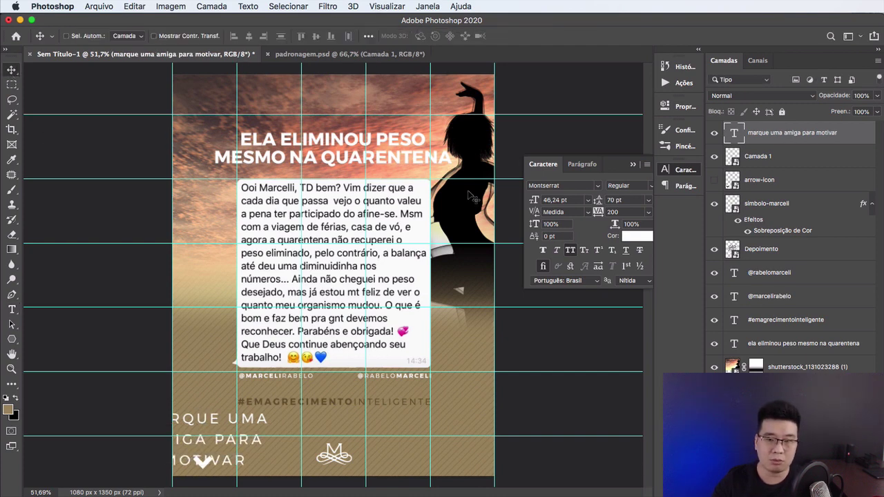
# Step: Give the call-to-action text 0 letter spacing and scale it to about 40%
pyautogui.moveTo(214, 425); pyautogui.dragTo(425, 424)
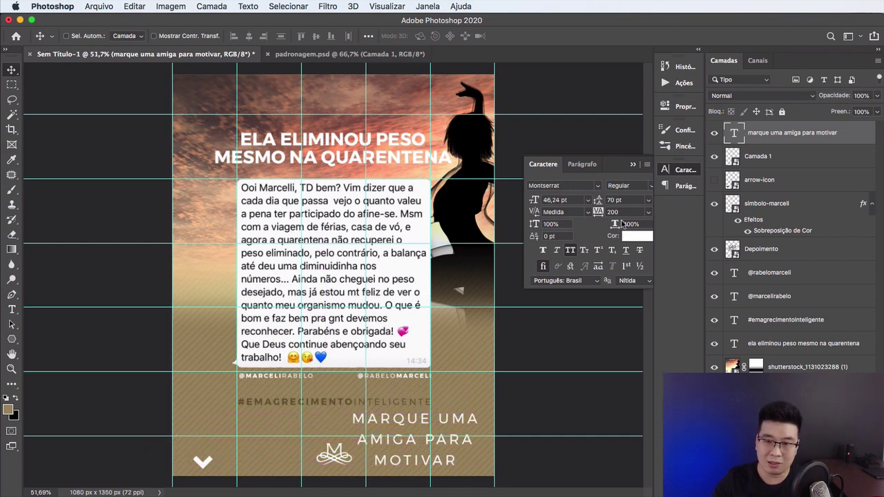
pyautogui.write('0')
pyautogui.press('Return')
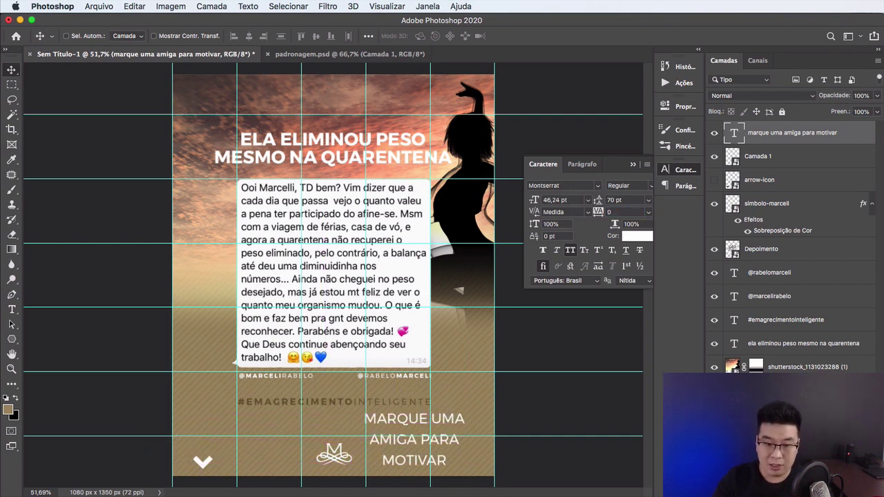
pyautogui.hotkey('ctrl', 't')
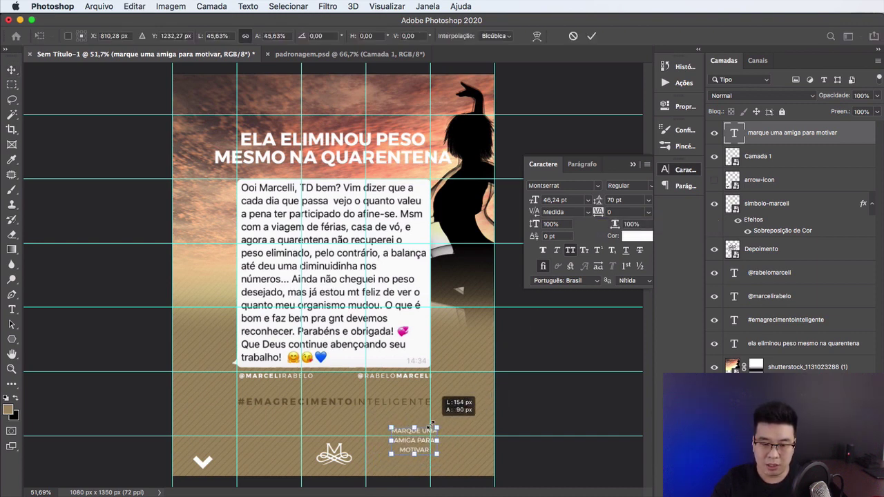
pyautogui.moveTo(463, 412)
pyautogui.mouseDown()
pyautogui.moveTo(435, 430)
pyautogui.moveTo(208, 448)
pyautogui.moveTo(222, 450)
pyautogui.mouseUp()
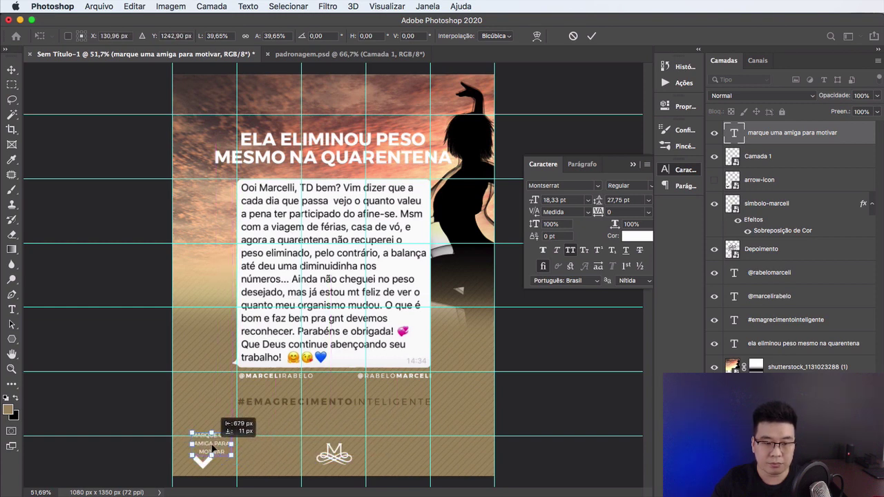
pyautogui.press('Return')
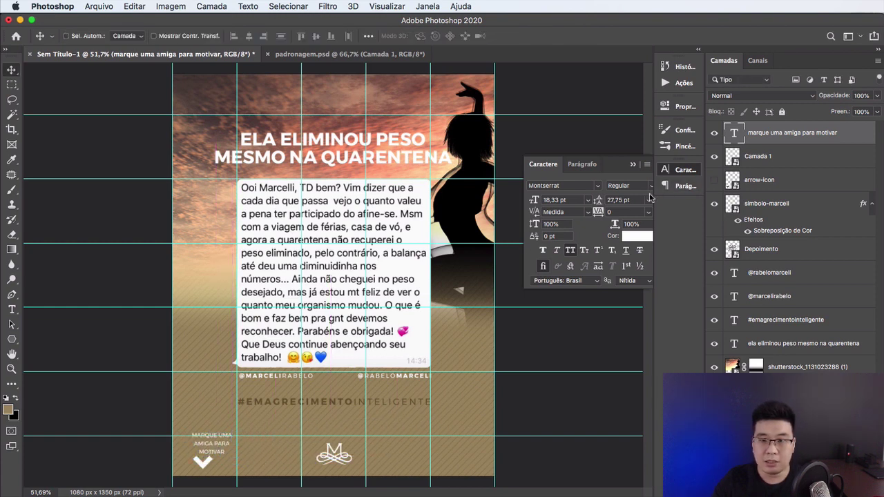
# Step: Set the text's leading to Auto and weight to SemiBold, nudged up-left above the arrow
pyautogui.click(648, 201)
pyautogui.click(626, 210)
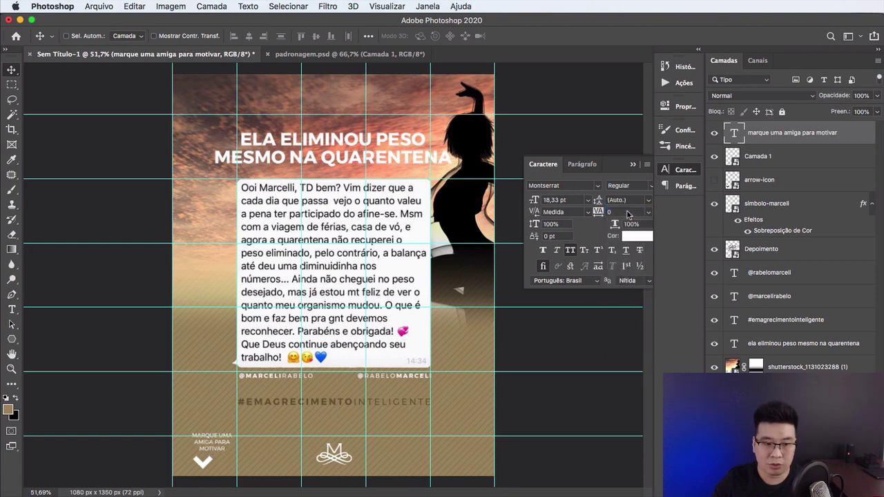
pyautogui.moveTo(216, 450); pyautogui.dragTo(205, 447)
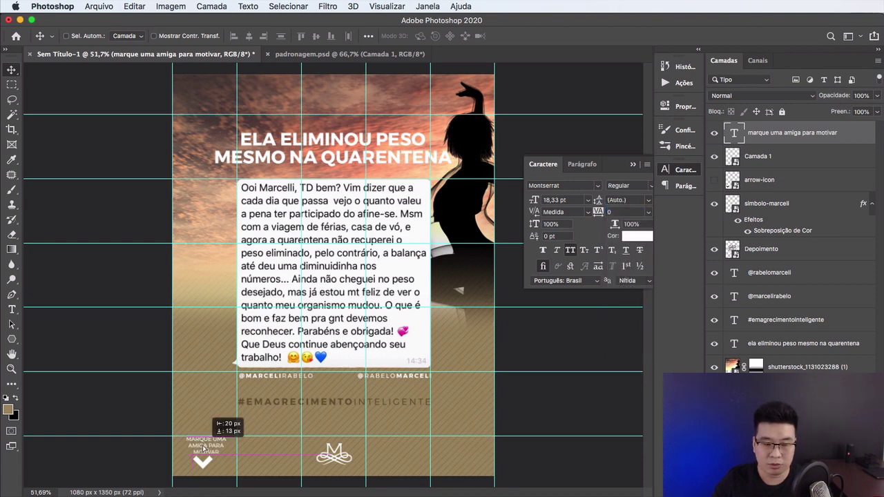
pyautogui.press('t')
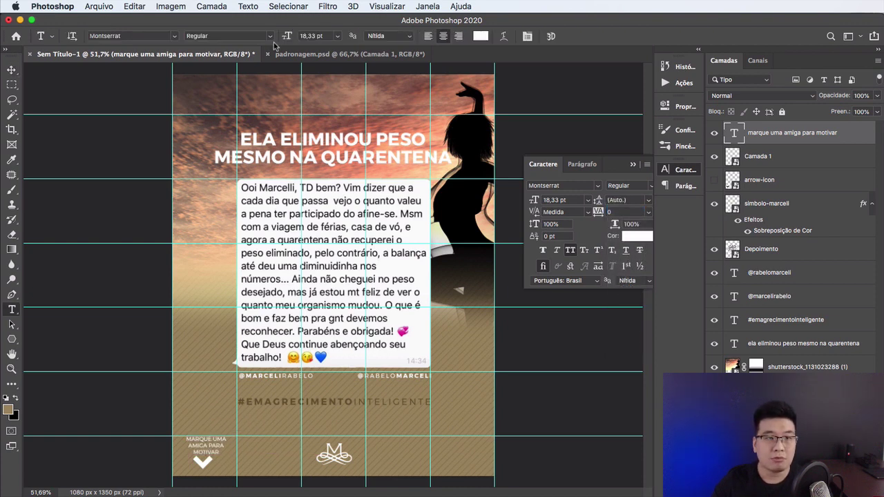
pyautogui.click(273, 37)
pyautogui.click(221, 116)
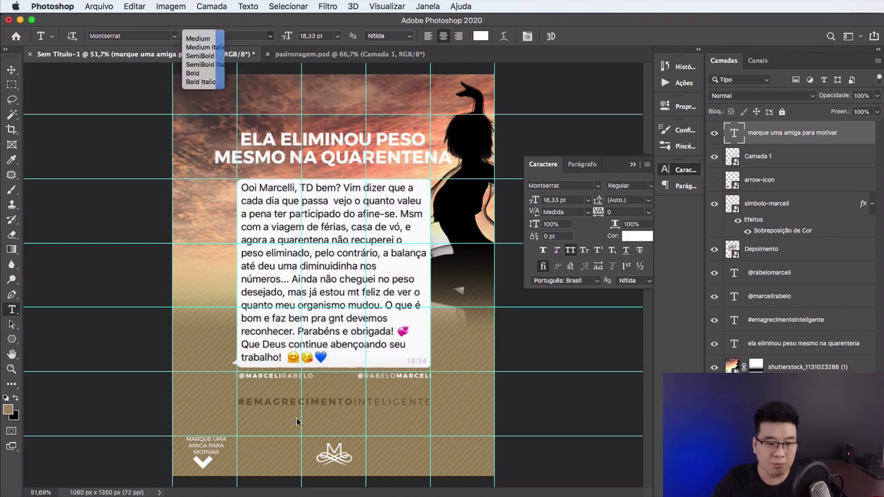
pyautogui.press('v')
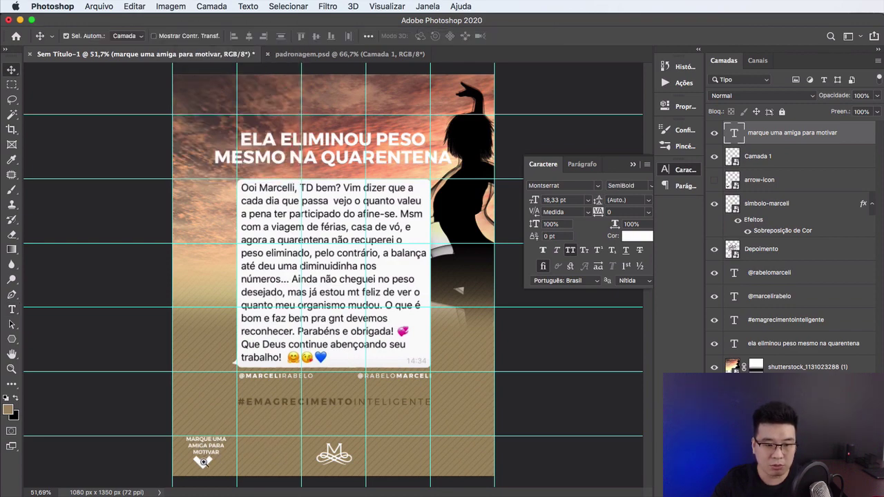
pyautogui.moveTo(205, 462)
pyautogui.mouseDown()
pyautogui.moveTo(255, 453)
pyautogui.moveTo(342, 339)
pyautogui.mouseUp()
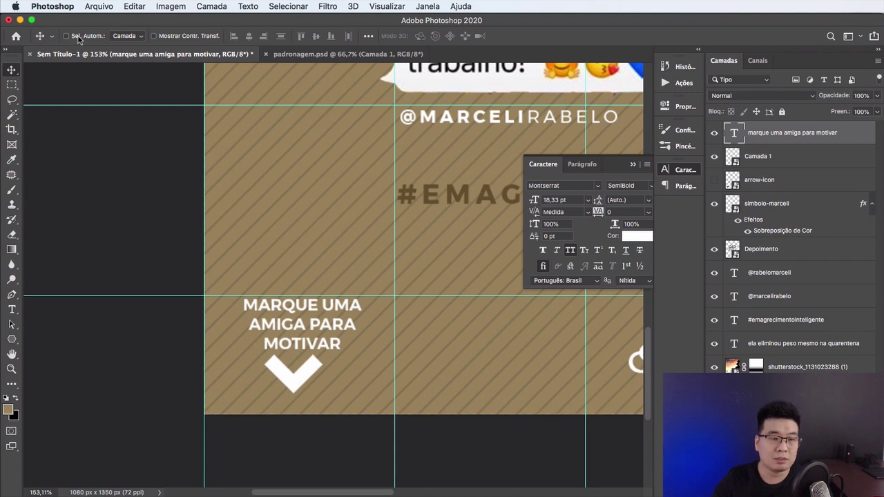
# Step: Rename the chevron layer to 'Seta 1' and enlarge the arrow slightly
pyautogui.click(284, 374)
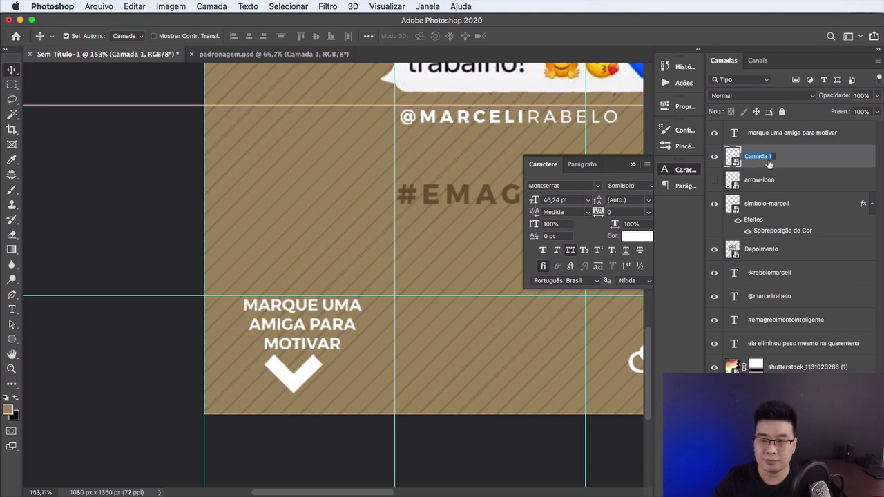
pyautogui.write('Seta')
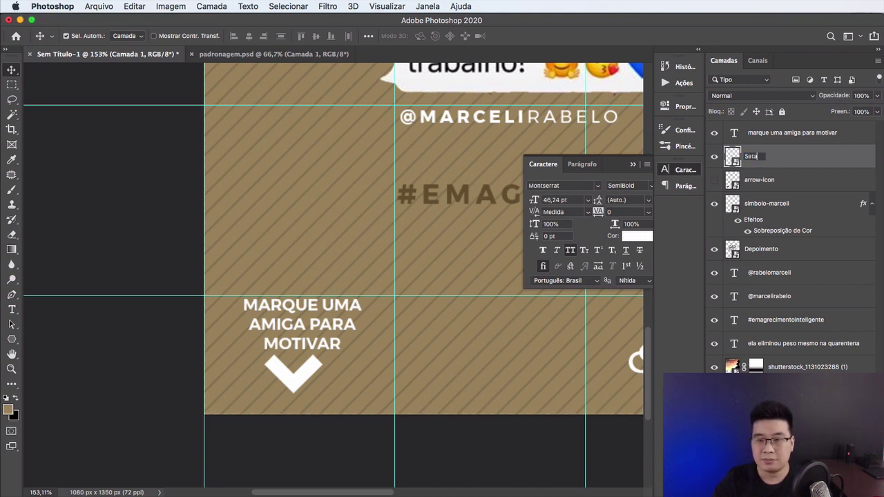
pyautogui.write(' 1')
pyautogui.press('Return')
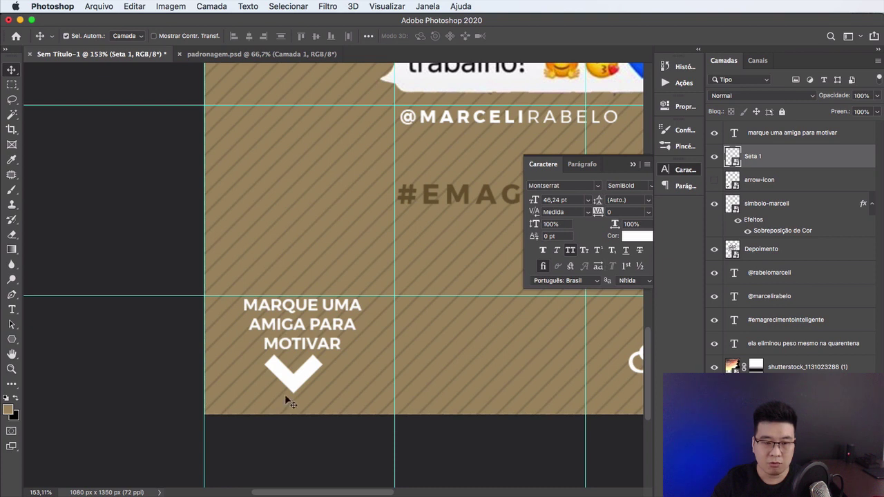
pyautogui.hotkey('ctrl', 't')
pyautogui.moveTo(322, 357); pyautogui.dragTo(314, 373)
pyautogui.press('Return')
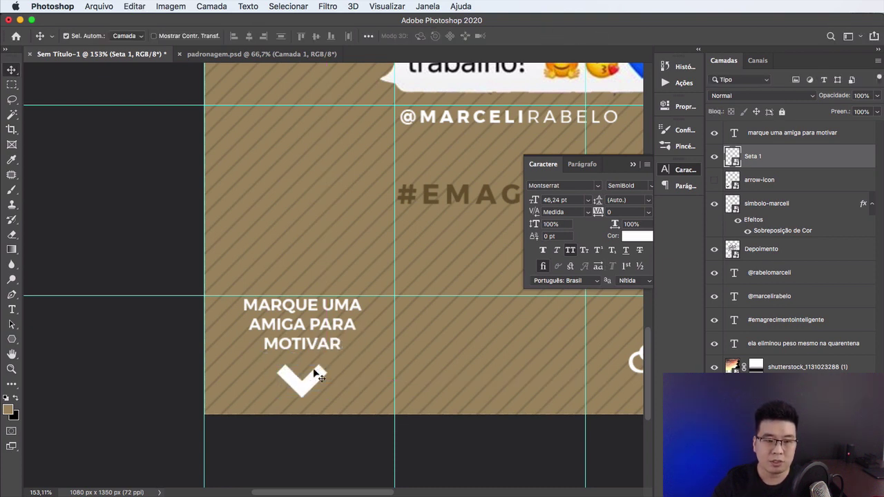
# Step: Nudge the call-to-action text down closer to the arrow and zoom out
pyautogui.moveTo(316, 329); pyautogui.dragTo(316, 336)
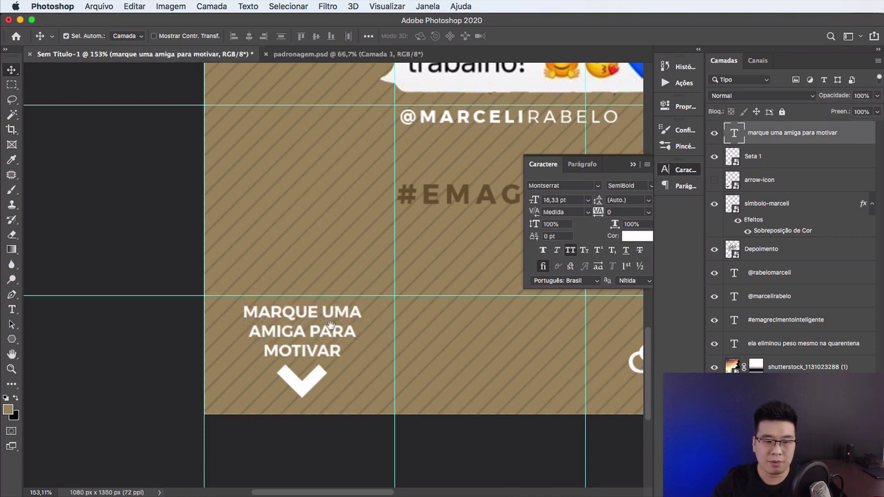
pyautogui.scroll(-2, 272, 325)
pyautogui.scroll(-2, 273, 325)
pyautogui.scroll(-2, 273, 325)
pyautogui.scroll(-1, 273, 325)
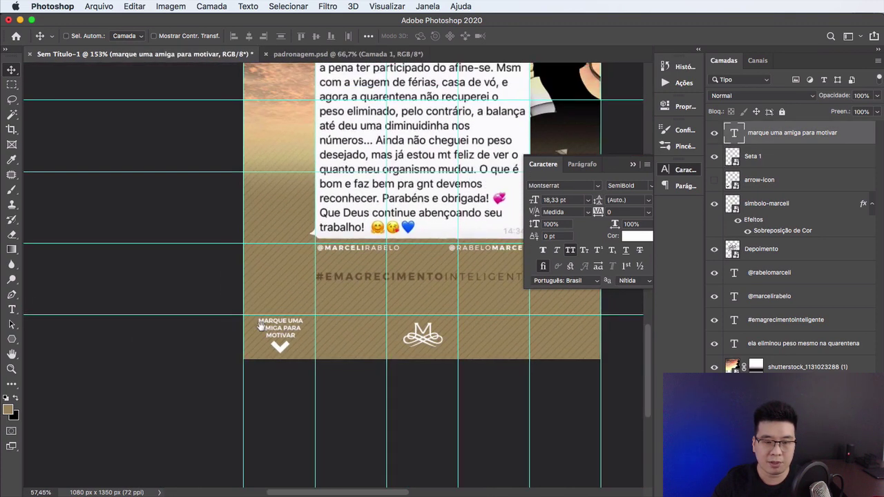
pyautogui.scroll(-1, 271, 330)
pyautogui.scroll(-1, 269, 337)
pyautogui.scroll(-1, 266, 343)
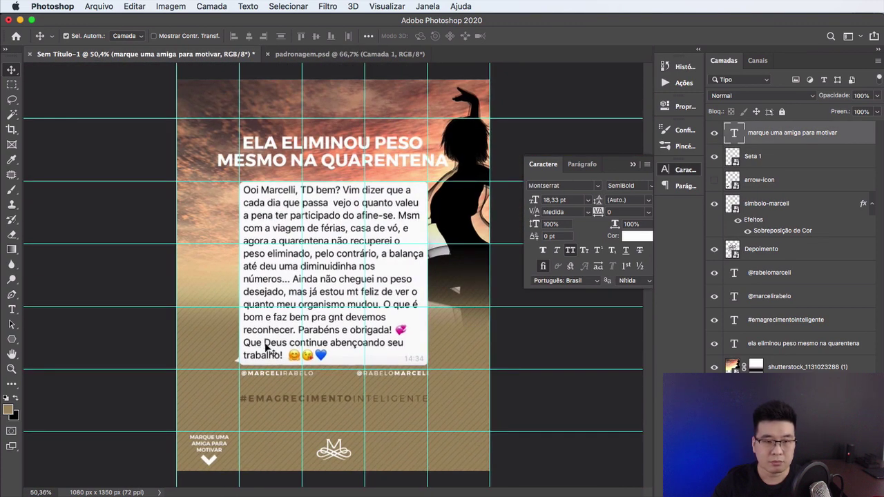
pyautogui.press('ctrl')
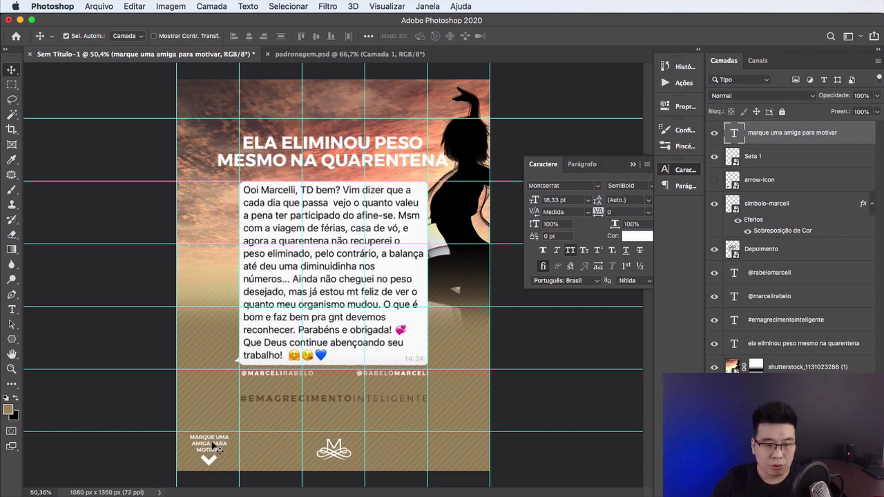
# Step: Duplicate the text and arrow to the bottom right, changing the copy to 'SALVE PARA TE INSPIRAR'
pyautogui.click(219, 460)
pyautogui.moveTo(215, 448); pyautogui.dragTo(461, 445)
pyautogui.press('t')
pyautogui.click(459, 445)
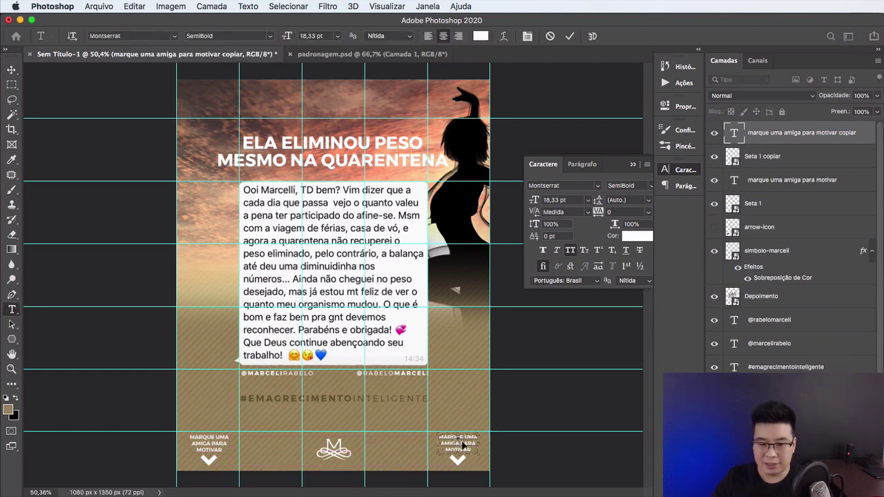
pyautogui.write('SALVE PARA')
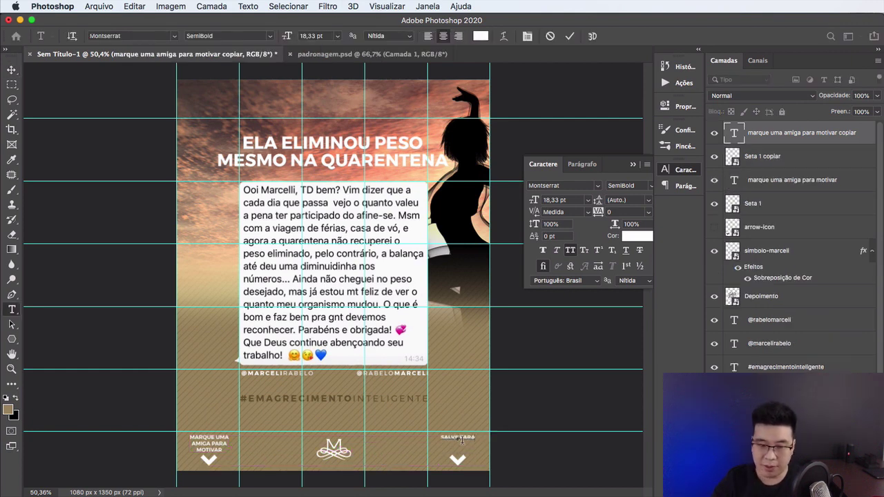
pyautogui.write(' TE INSPIRAR')
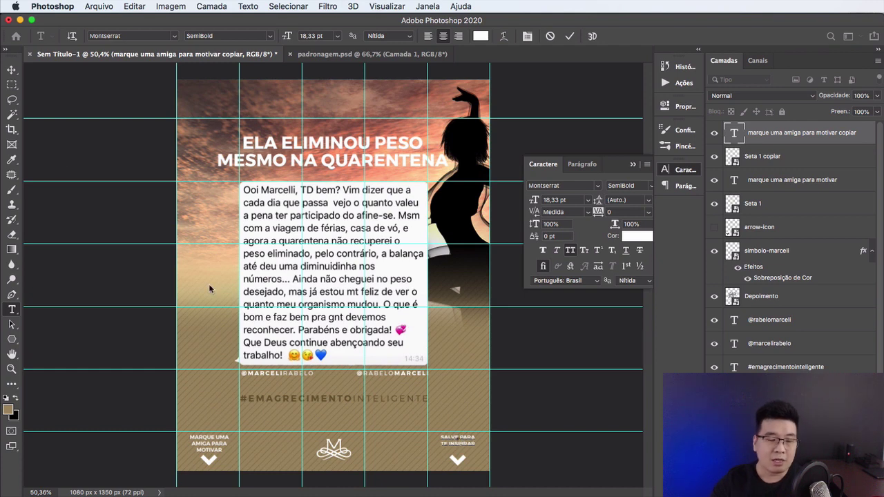
pyautogui.click(11, 70)
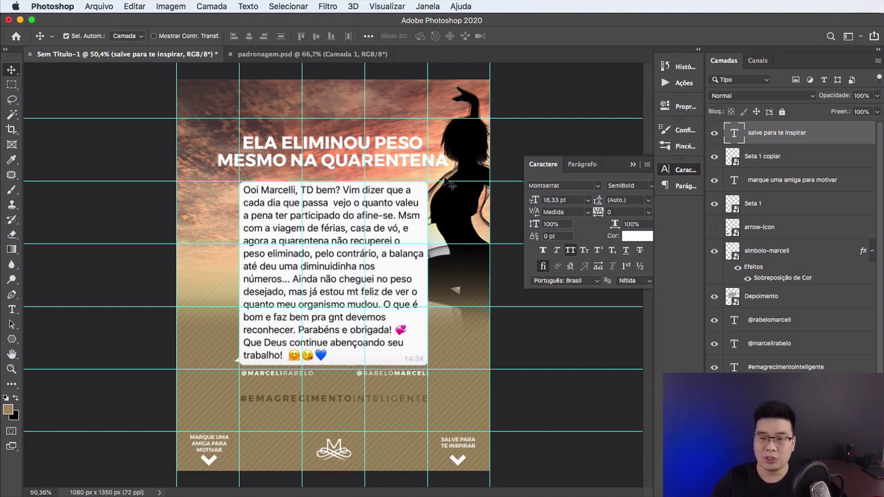
# Step: Collapse the Character panel and toggle the guides off and on to preview the layout
pyautogui.click(632, 164)
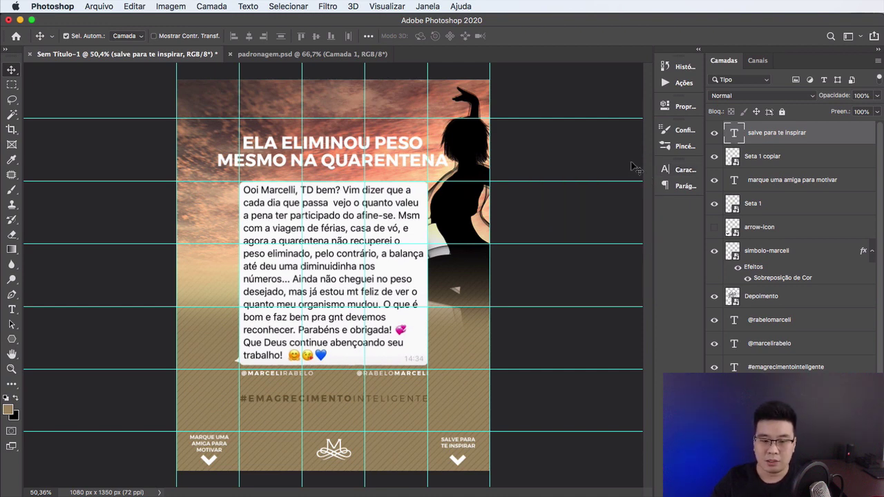
pyautogui.press('super+semicolon')
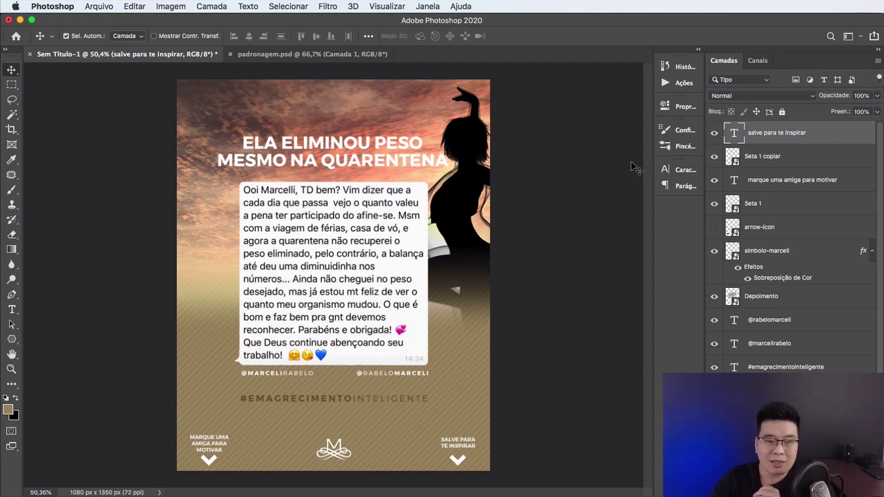
pyautogui.press('super+semicolon')
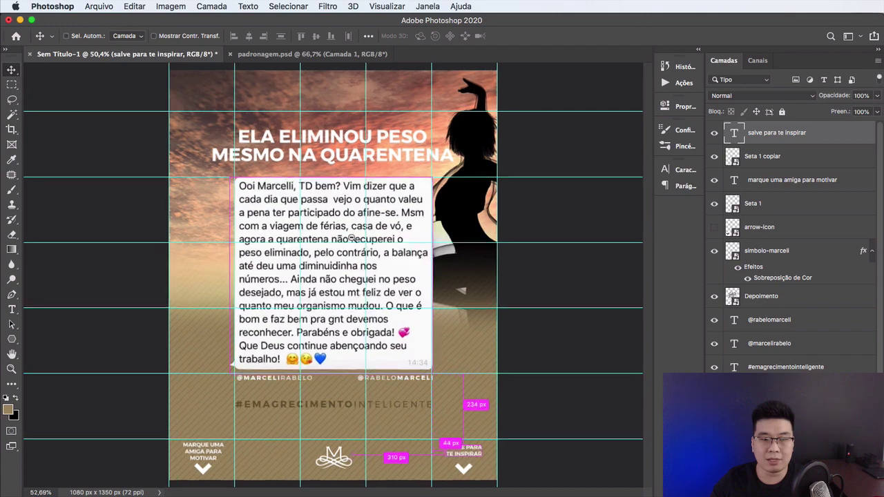
# Step: Draw a rectangular selection around 'Msm' and add a new empty layer for the highlight
pyautogui.scroll(4, 360, 256)
pyautogui.scroll(1, 378, 235)
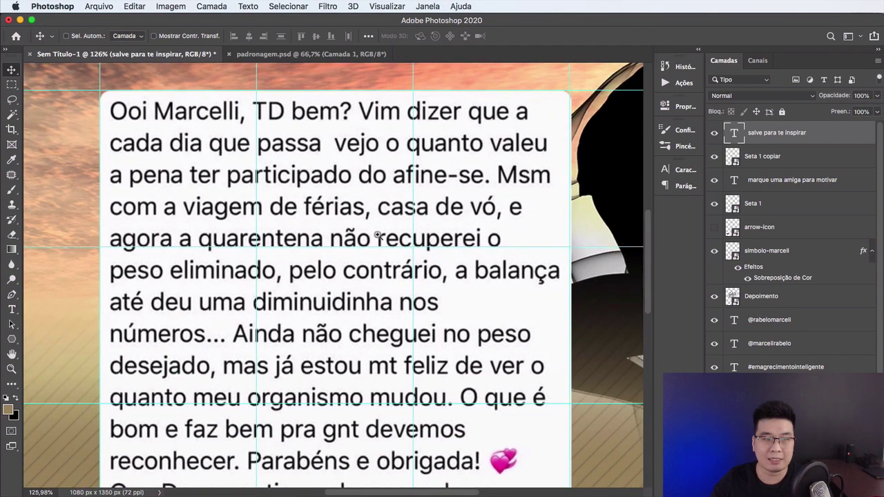
pyautogui.click(11, 84)
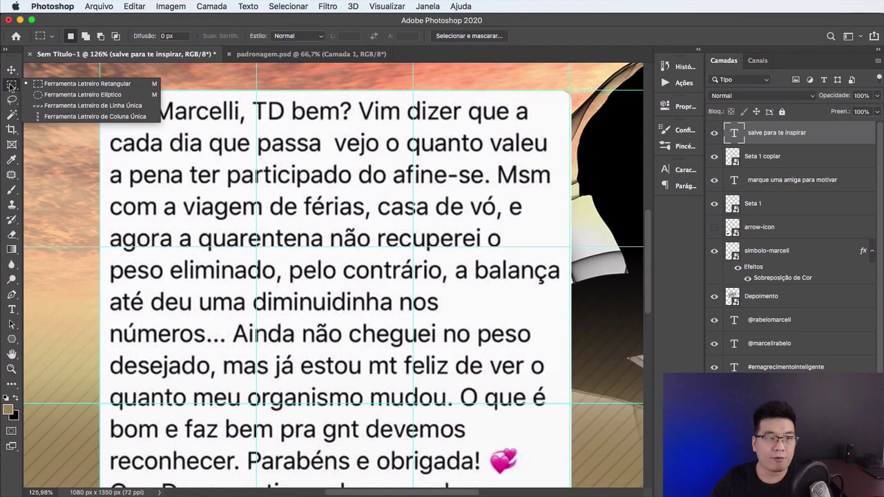
pyautogui.click(46, 83)
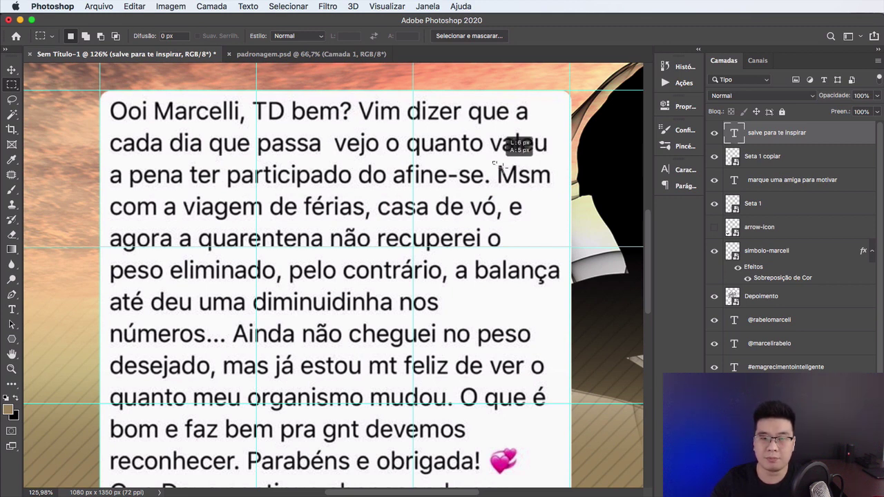
pyautogui.moveTo(506, 137); pyautogui.dragTo(579, 170)
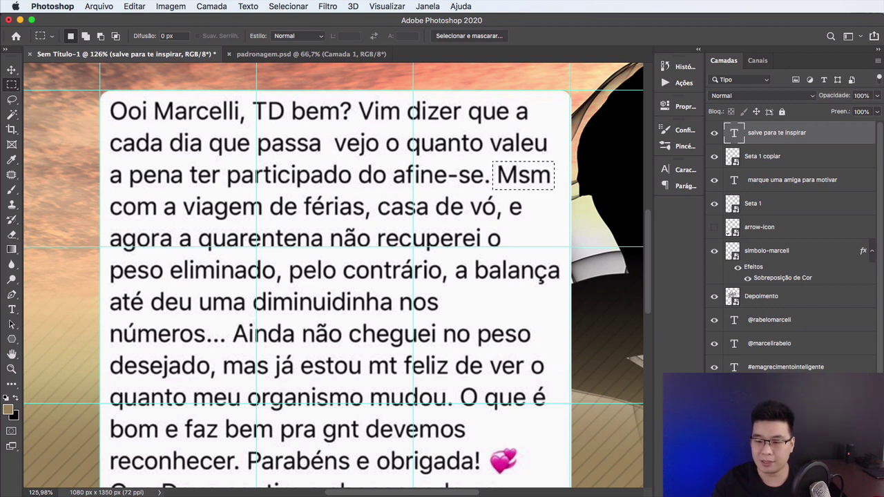
pyautogui.hotkey('ctrl', 'j')
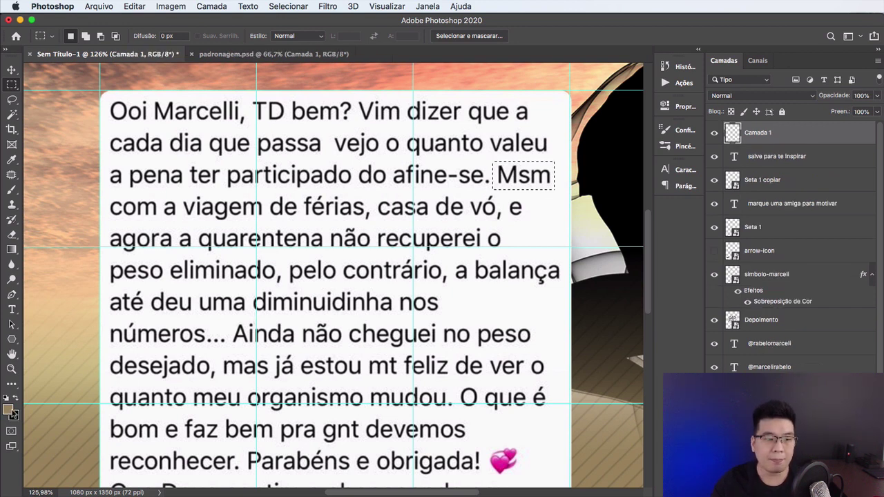
# Step: Set the foreground colour to bright yellow
pyautogui.press('d')
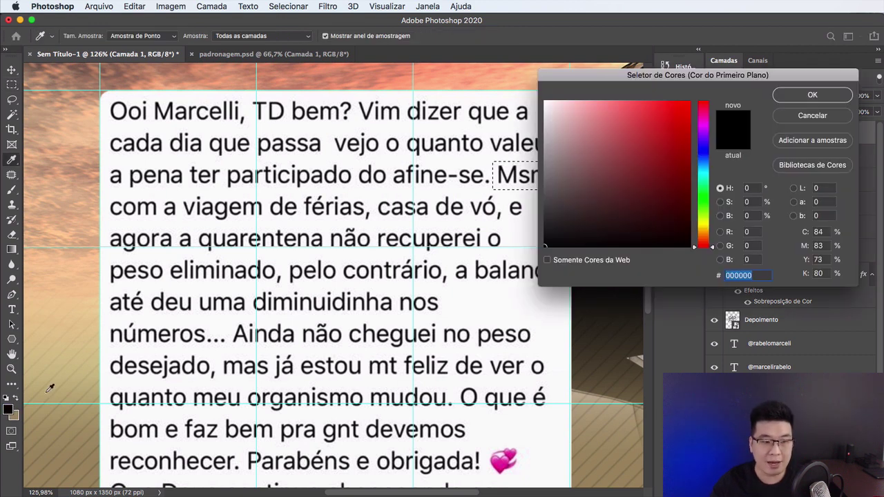
pyautogui.click(10, 409)
pyautogui.click(704, 223)
pyautogui.moveTo(622, 207); pyautogui.dragTo(688, 104)
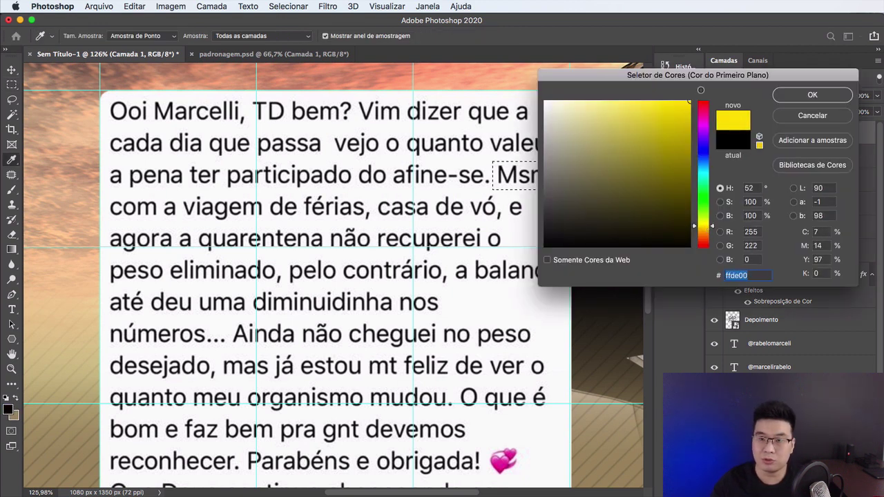
pyautogui.click(813, 95)
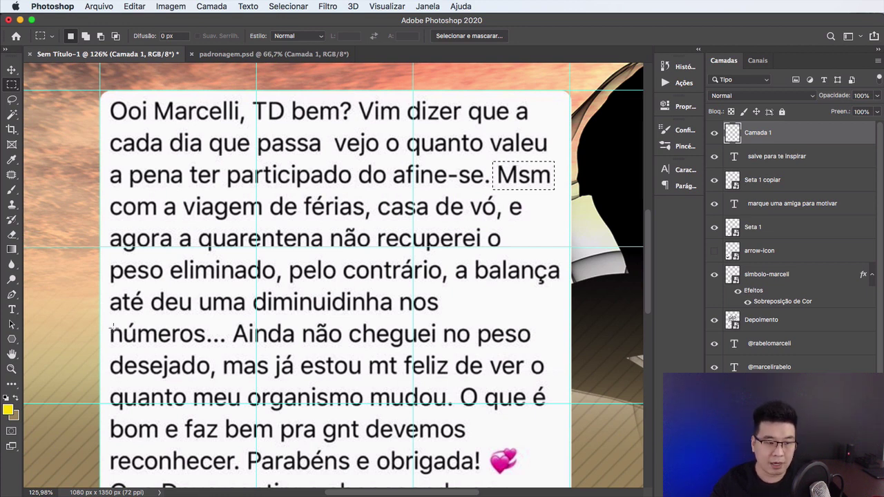
pyautogui.click(8, 410)
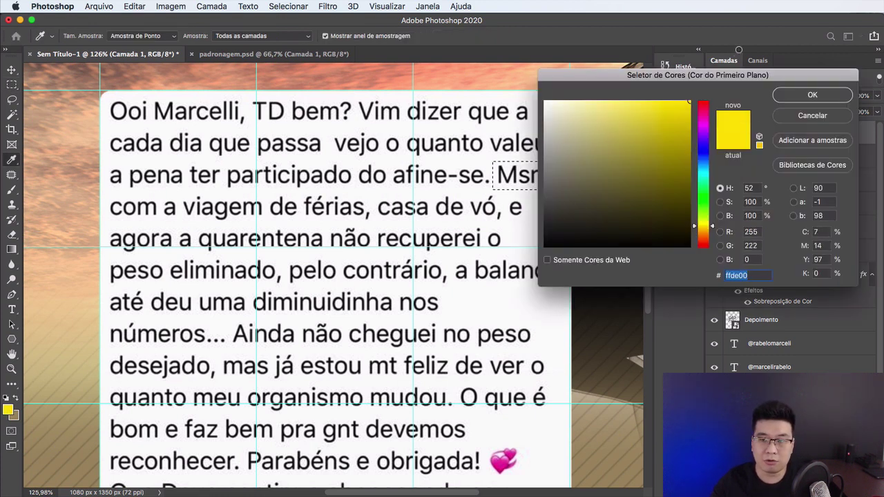
pyautogui.click(784, 94)
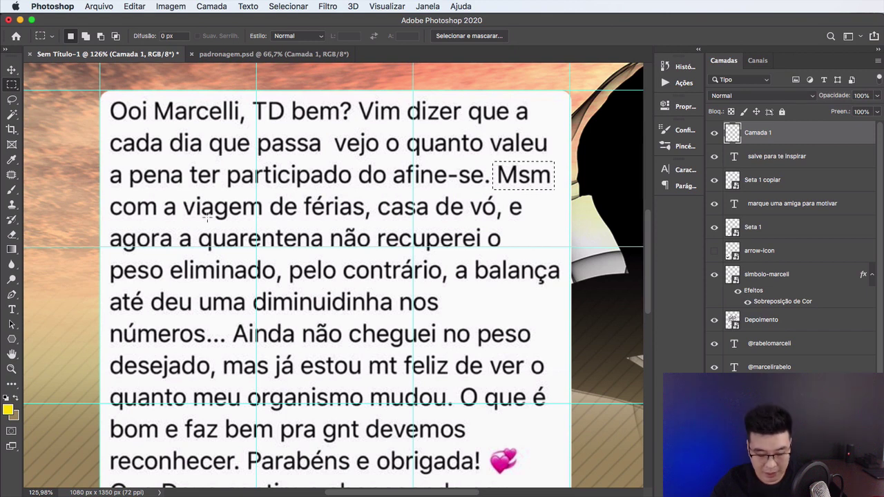
# Step: Fill the Msm selection with yellow, deselect, and set the layer blend mode to Multiplicação
pyautogui.hotkey('alt', 'BackSpace')
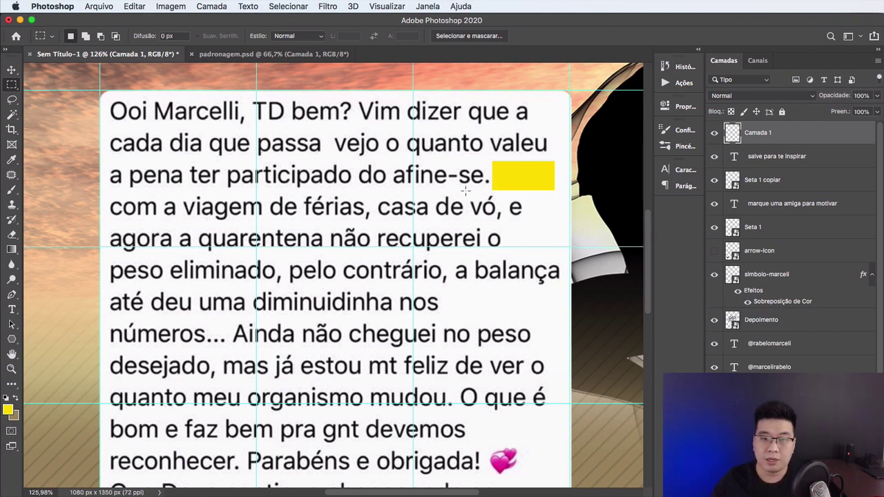
pyautogui.hotkey('ctrl', 'd')
pyautogui.press('v')
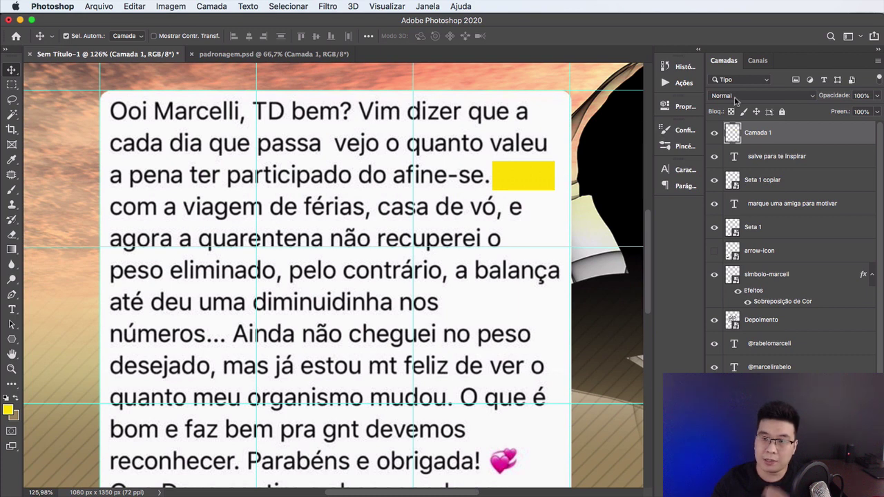
pyautogui.click(736, 101)
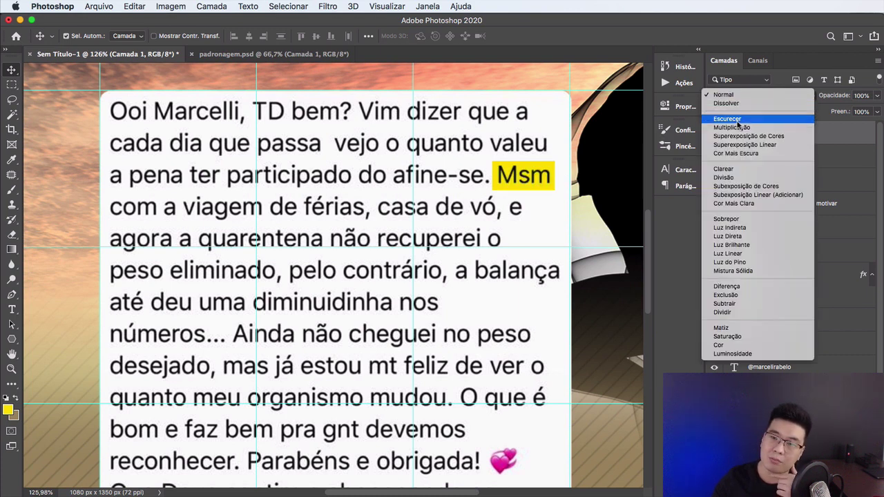
pyautogui.click(739, 127)
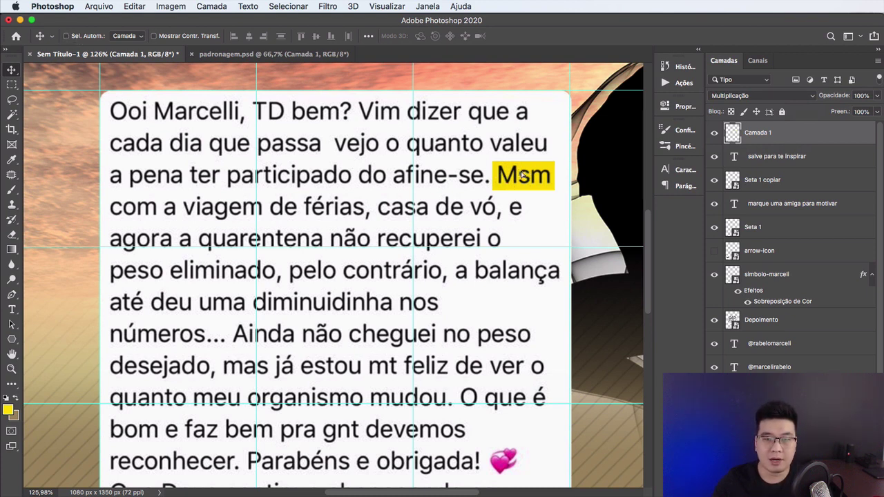
# Step: Copy the highlight down and stretch it across 'com a viagem de férias, casa de vó, e'
pyautogui.moveTo(523, 175); pyautogui.dragTo(150, 204)
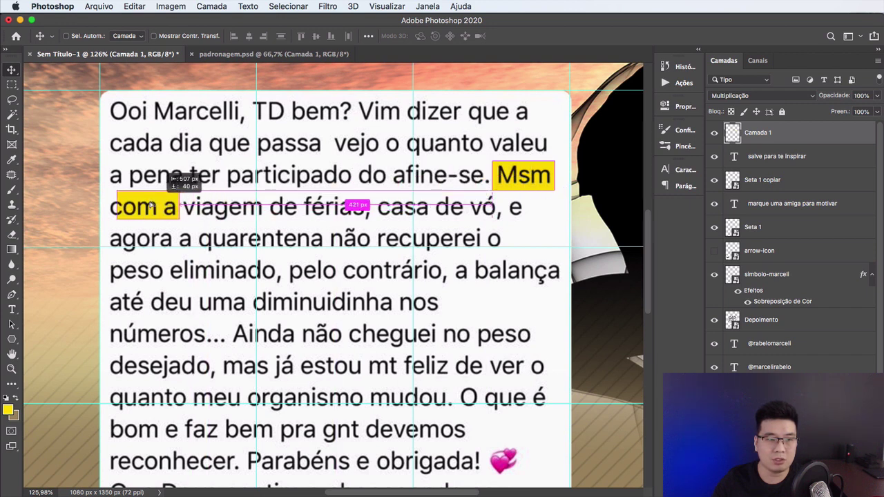
pyautogui.moveTo(151, 205); pyautogui.dragTo(150, 207)
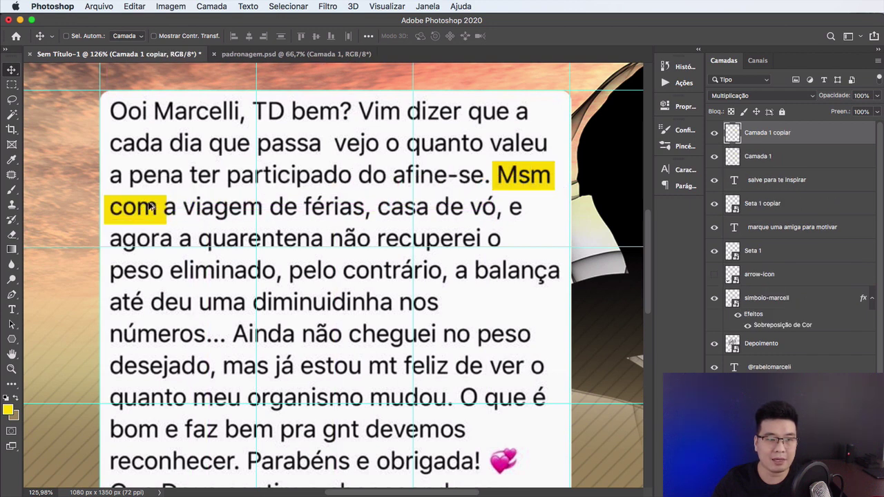
pyautogui.hotkey('ctrl', 't')
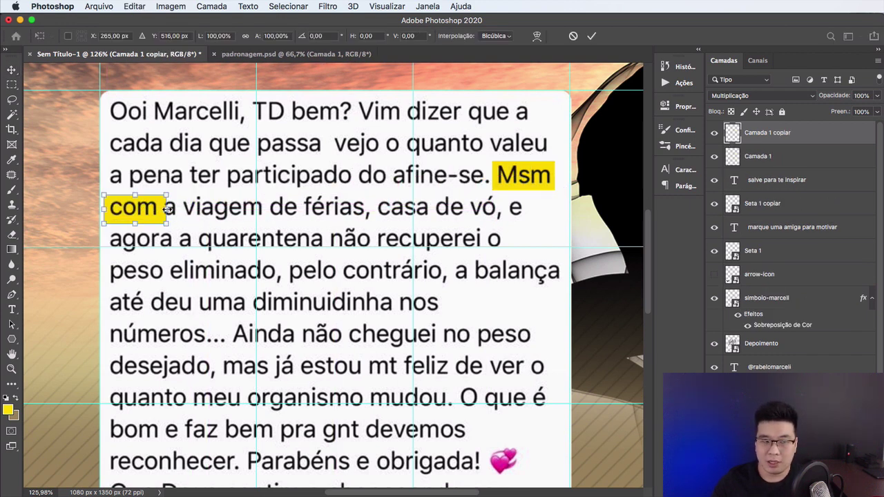
pyautogui.moveTo(166, 208); pyautogui.dragTo(529, 208)
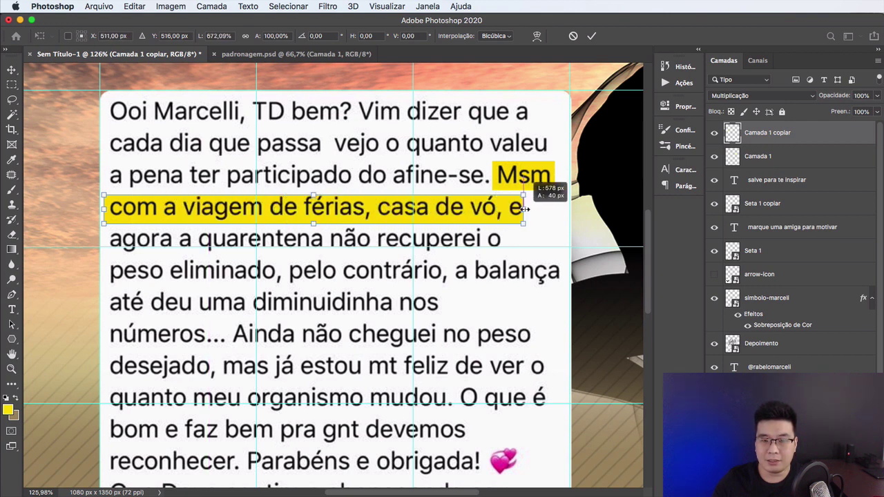
pyautogui.press('Return')
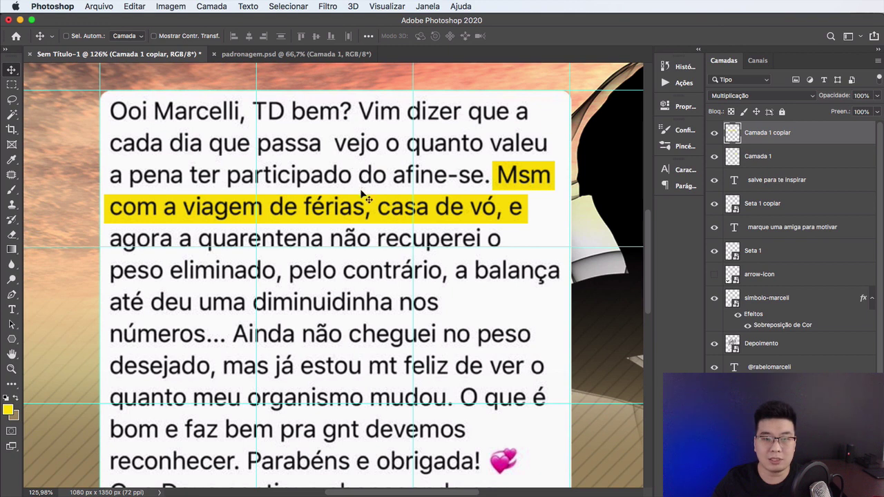
pyautogui.moveTo(364, 206)
pyautogui.mouseDown()
pyautogui.moveTo(368, 230)
pyautogui.moveTo(405, 231)
pyautogui.mouseUp()
pyautogui.hotkey('ctrl', 'z')
pyautogui.scroll(5, 419, 206)
pyautogui.scroll(2, 419, 206)
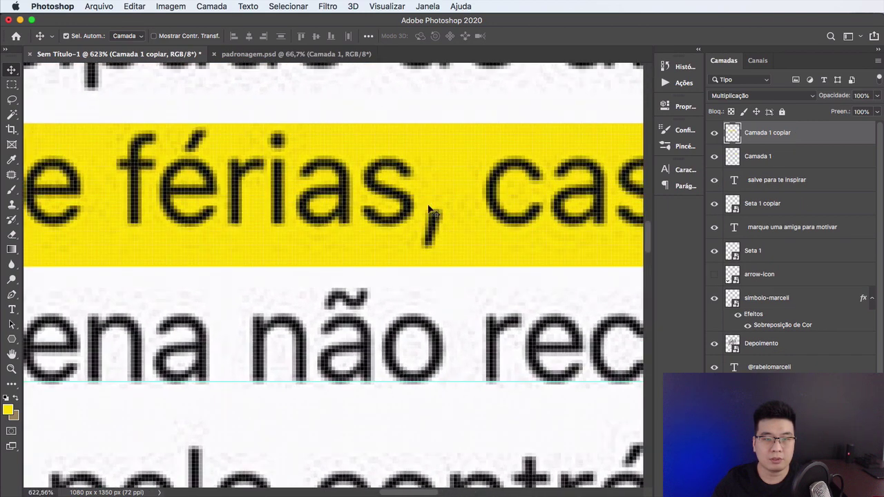
# Step: Trim the long highlight's height and copy it onto the 'agora a quarentena' line
pyautogui.hotkey('ctrl', 't')
pyautogui.moveTo(185, 267); pyautogui.dragTo(180, 255)
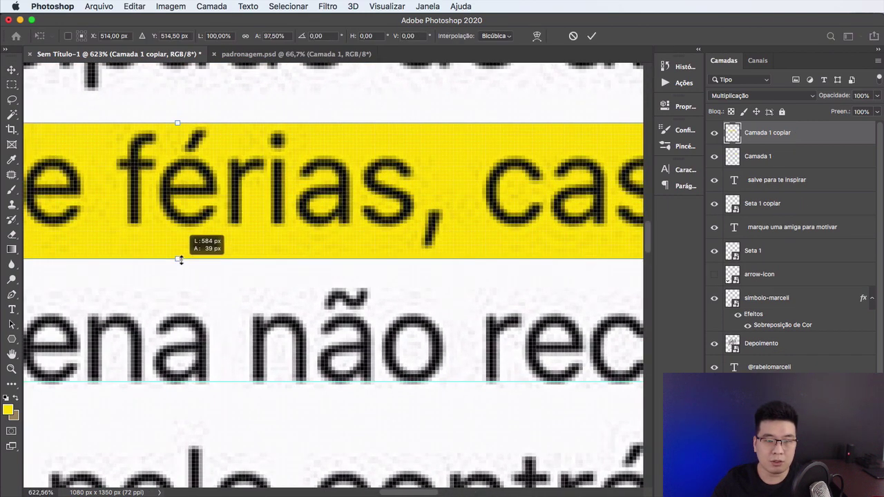
pyautogui.press('Return')
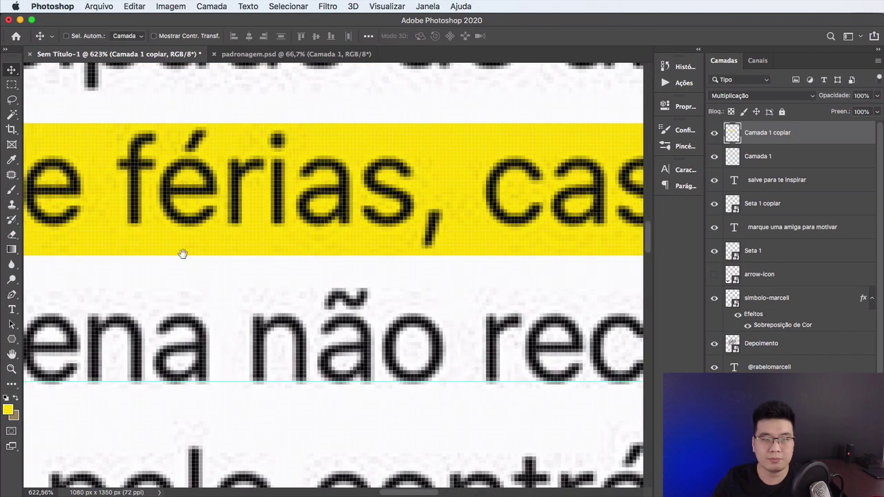
pyautogui.scroll(-2, 182, 253)
pyautogui.scroll(-3, 219, 181)
pyautogui.scroll(-2, 220, 182)
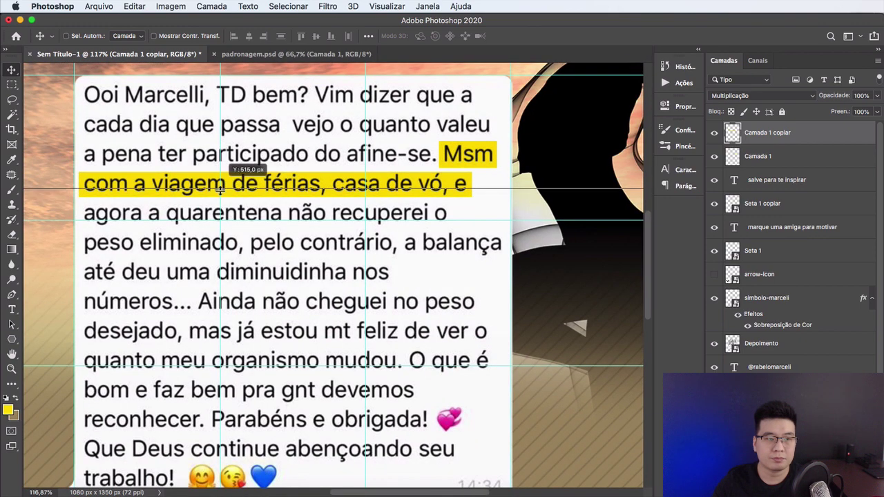
pyautogui.moveTo(228, 181); pyautogui.dragTo(252, 181)
pyautogui.hotkey('ctrl', 'z')
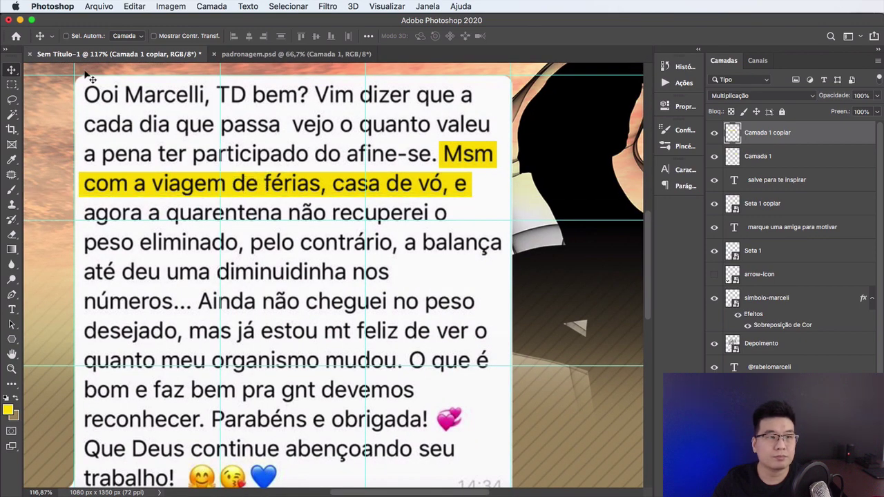
pyautogui.moveTo(289, 179); pyautogui.dragTo(291, 204)
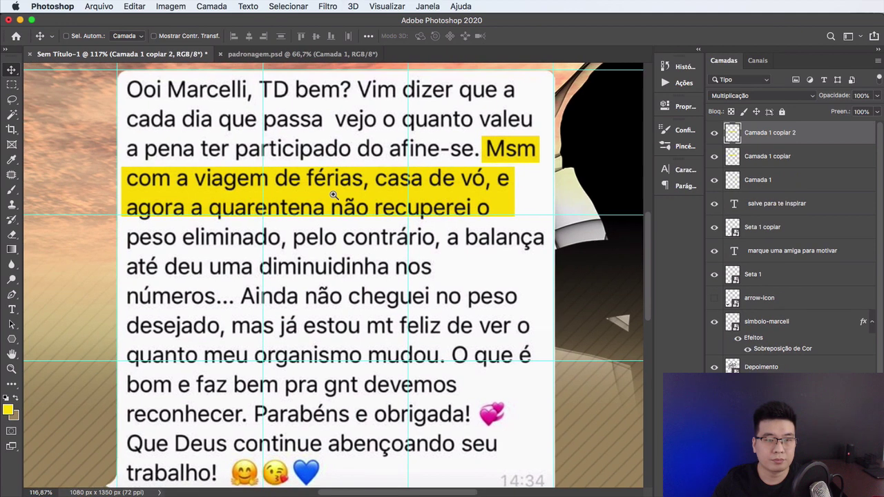
# Step: Copy the highlight onto the 'peso eliminado' line and the lines below it
pyautogui.scroll(3, 291, 204)
pyautogui.moveTo(338, 194); pyautogui.dragTo(340, 237)
pyautogui.scroll(-2, 346, 197)
pyautogui.hotkey('ctrl', 'z')
pyautogui.moveTo(338, 198); pyautogui.dragTo(334, 254)
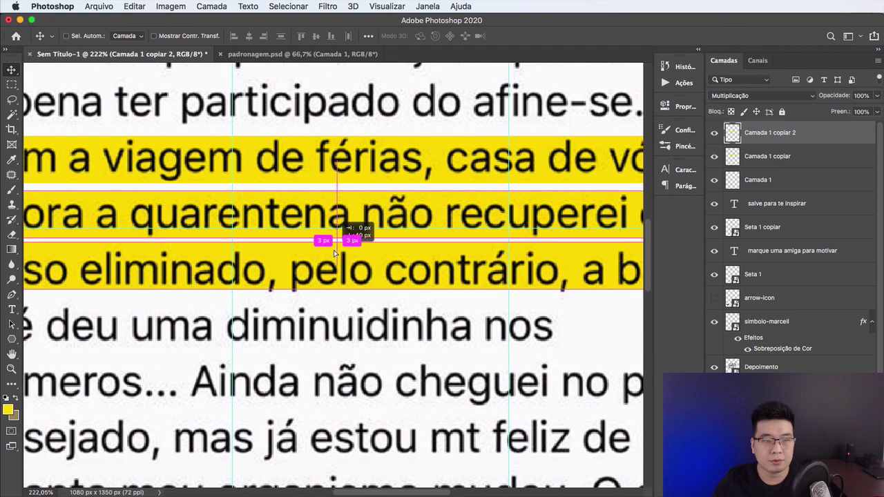
pyautogui.moveTo(334, 253)
pyautogui.mouseDown()
pyautogui.moveTo(400, 252)
pyautogui.moveTo(407, 364)
pyautogui.moveTo(415, 338)
pyautogui.mouseUp()
pyautogui.hscroll(2, 419, 297)
pyautogui.scroll(-3, 419, 297)
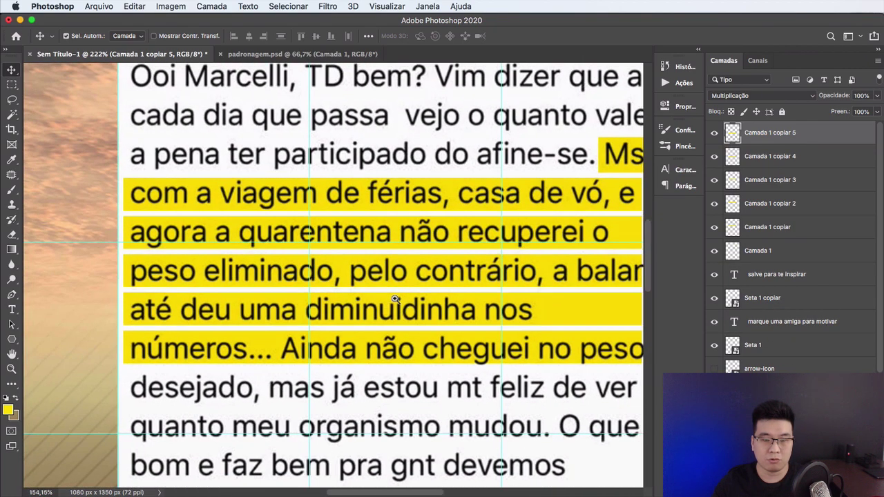
pyautogui.scroll(-2, 419, 297)
# Step: Shorten the bottom highlight to 'números...' and the diminuidinha highlight to end after 'nos'
pyautogui.hotkey('ctrl', 't')
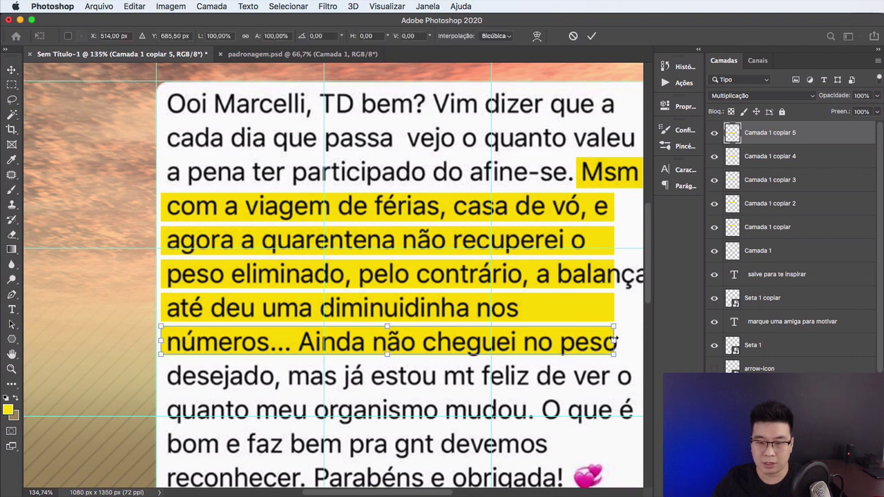
pyautogui.moveTo(614, 340); pyautogui.dragTo(295, 350)
pyautogui.press('Return')
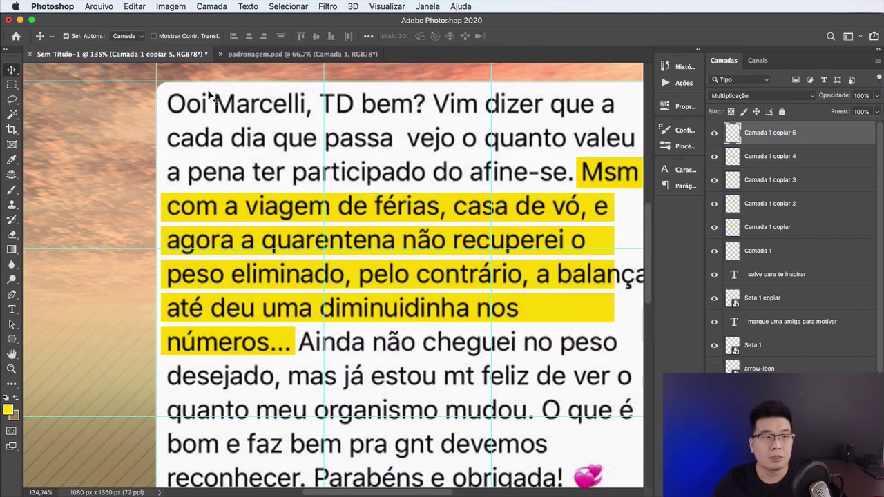
pyautogui.keyDown('ctrl'); pyautogui.click(608, 306); pyautogui.keyUp('ctrl')
pyautogui.hotkey('ctrl', 't')
pyautogui.moveTo(608, 309); pyautogui.dragTo(393, 301)
pyautogui.press('Return')
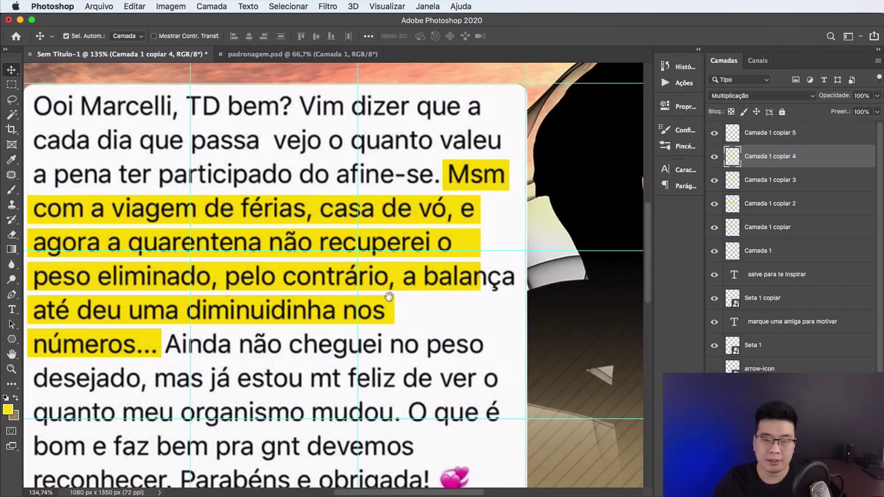
# Step: Widen the peso eliminado highlight to cover 'a balança', trim the quarentena highlight after 'recuperei o', and hide guides
pyautogui.keyDown('ctrl'); pyautogui.click(402, 270); pyautogui.keyUp('ctrl')
pyautogui.hotkey('ctrl', 't')
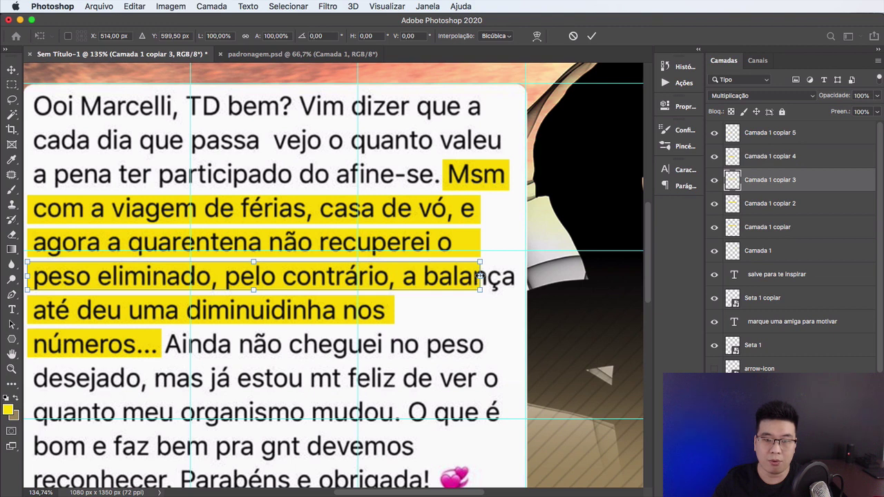
pyautogui.moveTo(480, 275); pyautogui.dragTo(520, 274)
pyautogui.press('Return')
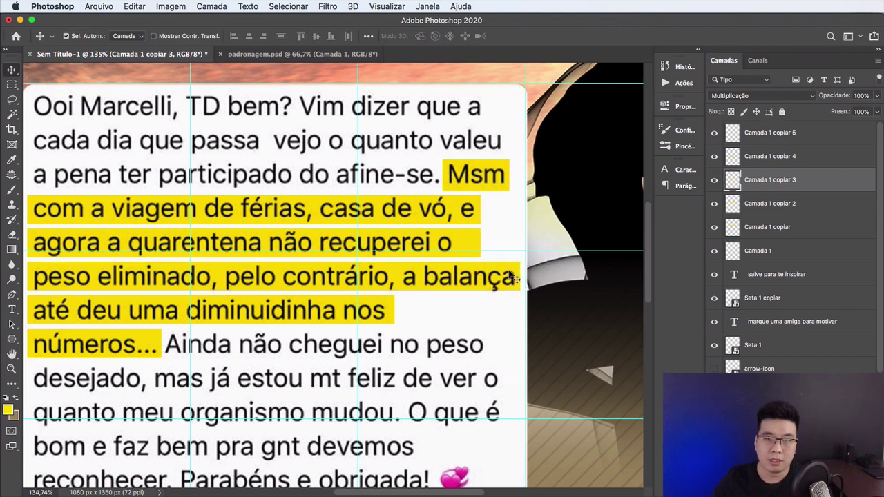
pyautogui.keyDown('ctrl'); pyautogui.click(477, 243); pyautogui.keyUp('ctrl')
pyautogui.hotkey('ctrl', 't')
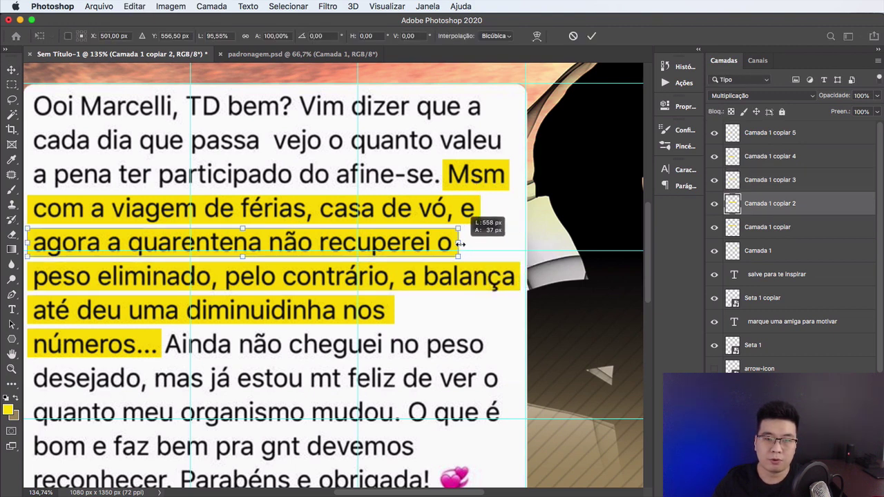
pyautogui.moveTo(476, 243); pyautogui.dragTo(460, 243)
pyautogui.press('Return')
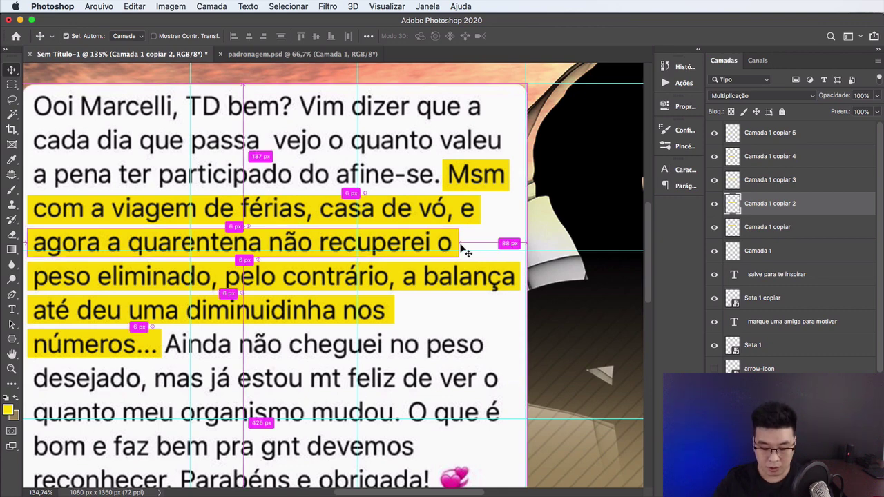
pyautogui.scroll(-5, 468, 254)
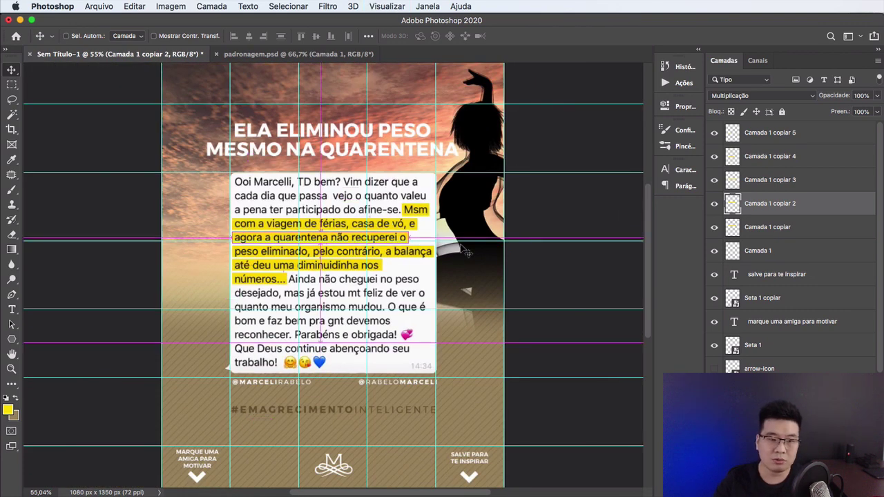
pyautogui.hotkey('ctrl', ';')
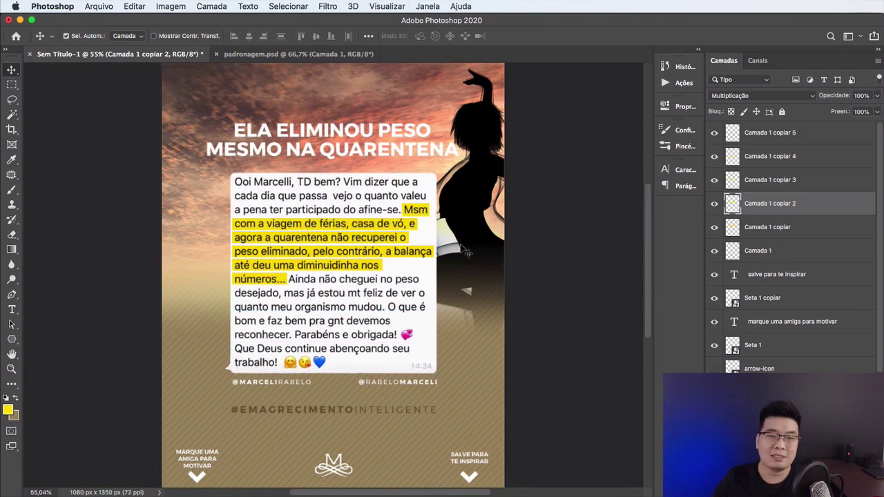
pyautogui.click(600, 213)
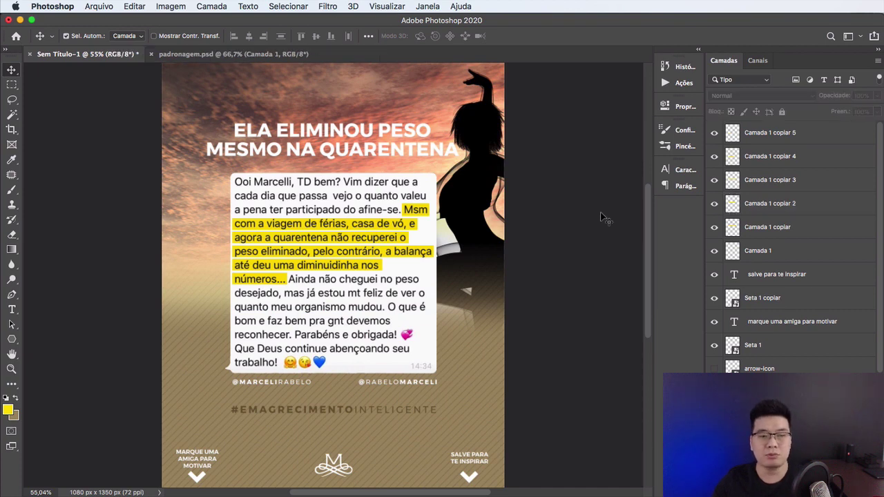